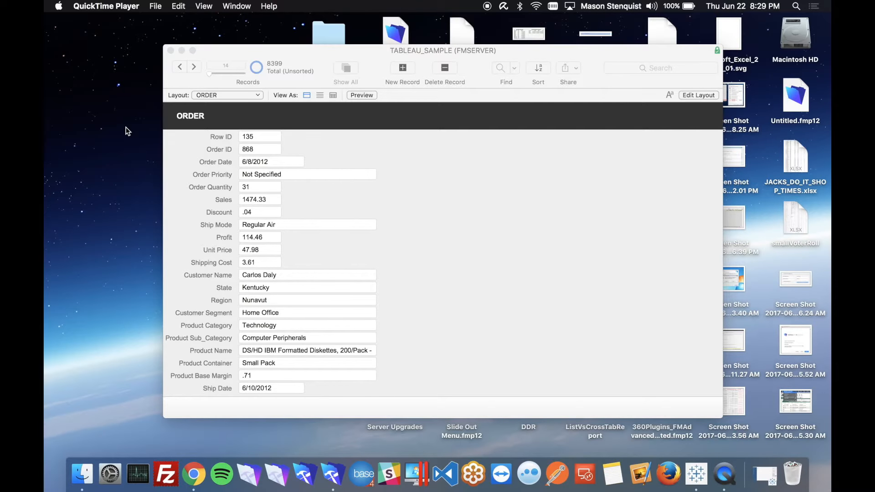
- Bring the TABLEAU_SAMPLE database window forward and open the File menu's security commands
{"action": "left_click", "coordinate": [345, 50]}
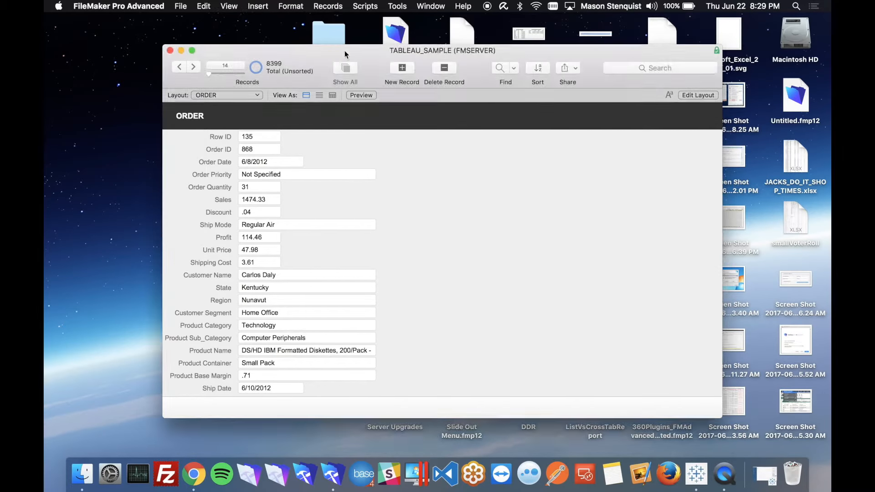
{"action": "left_click_drag", "start_coordinate": [344, 51], "coordinate": [343, 47]}
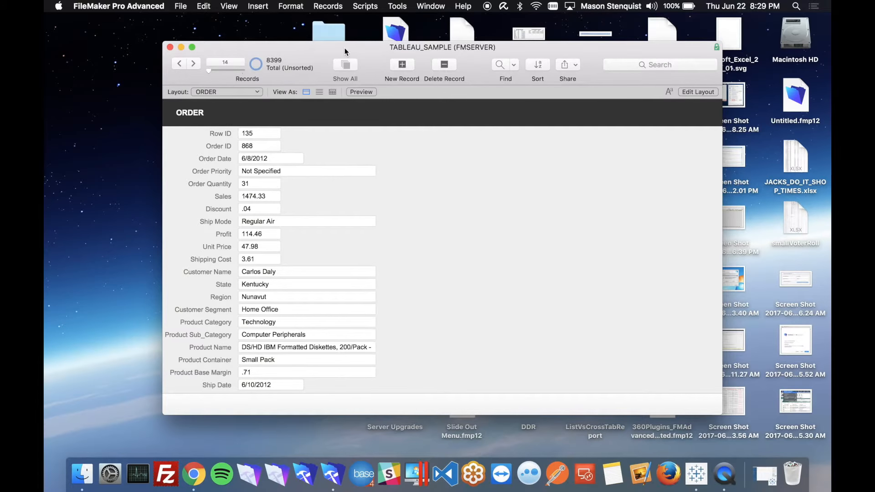
{"action": "left_click", "coordinate": [182, 6]}
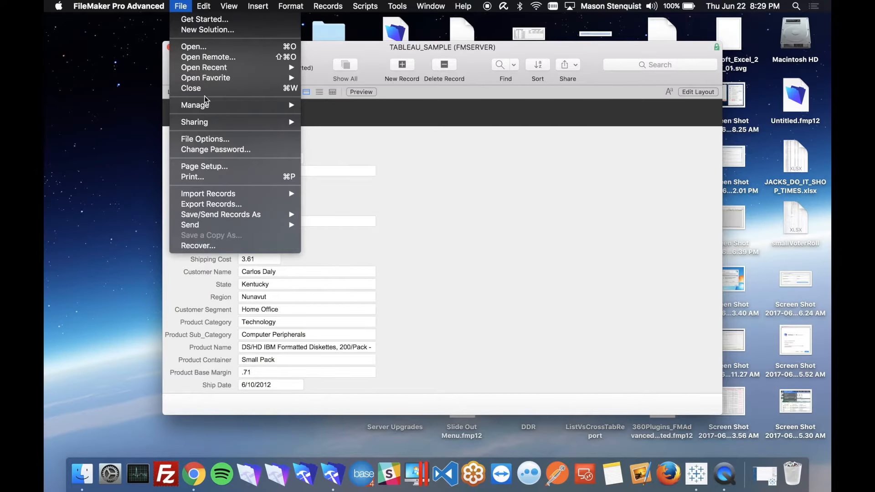
{"action": "mouse_move", "coordinate": [205, 105]}
{"action": "left_click", "coordinate": [334, 118]}
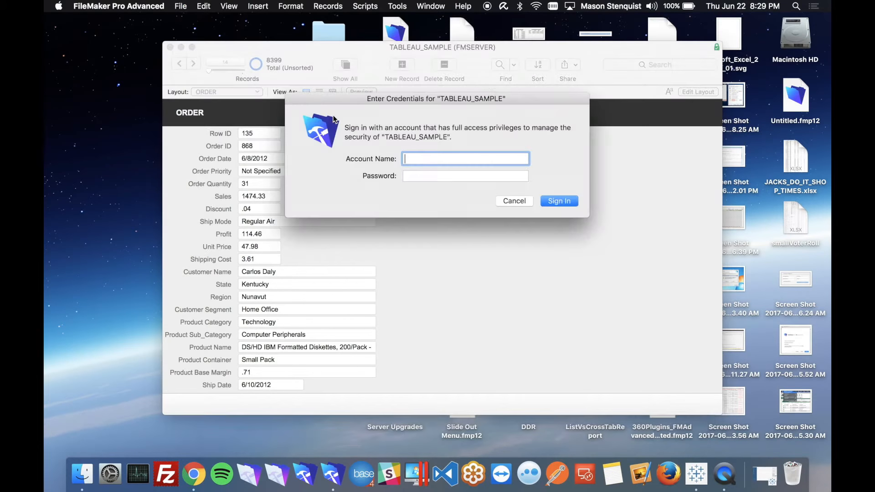
{"action": "type", "text": "mason stenquist"}
{"action": "key", "text": "Tab"}
{"action": "type", "text": "*******"}
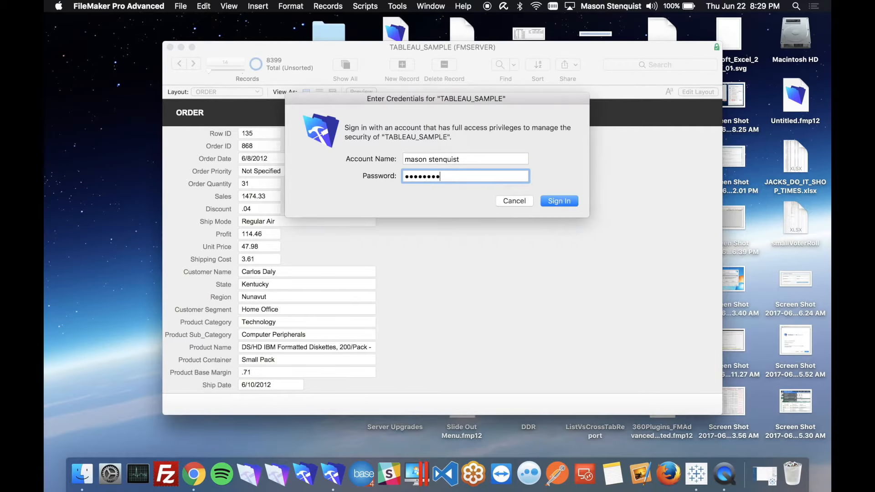
{"action": "key", "text": "Return"}
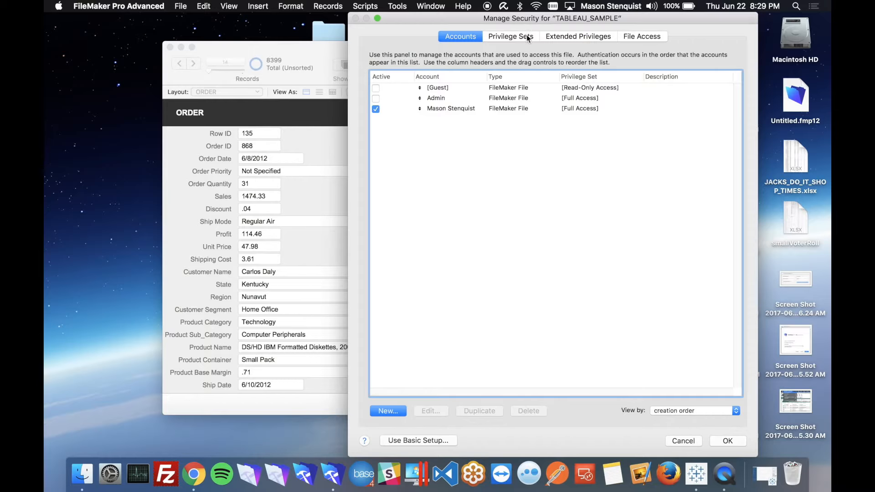
{"action": "left_click", "coordinate": [557, 37]}
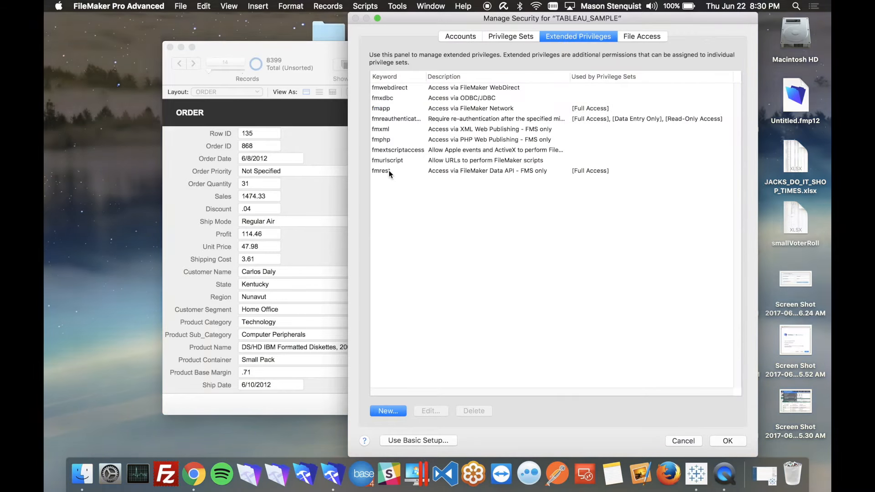
{"action": "left_click", "coordinate": [384, 172]}
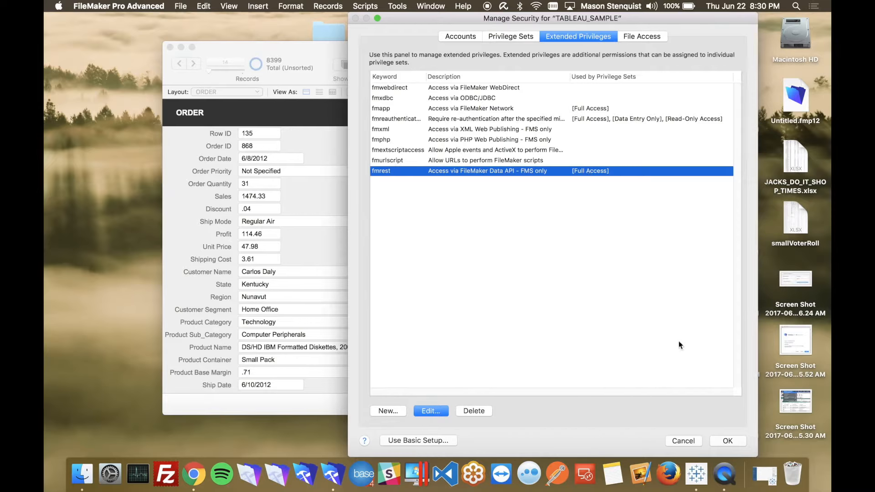
{"action": "left_click", "coordinate": [724, 440]}
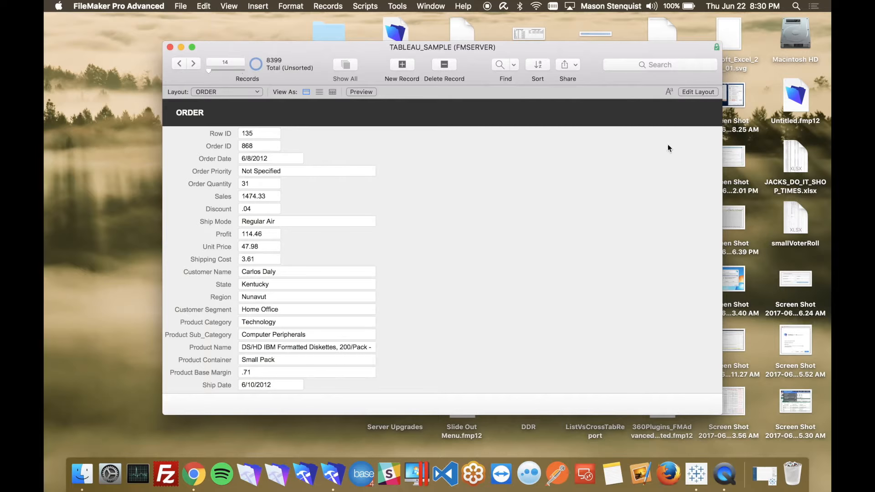
- Check the server's security certificate, then move the database window up and left
{"action": "left_click", "coordinate": [716, 48]}
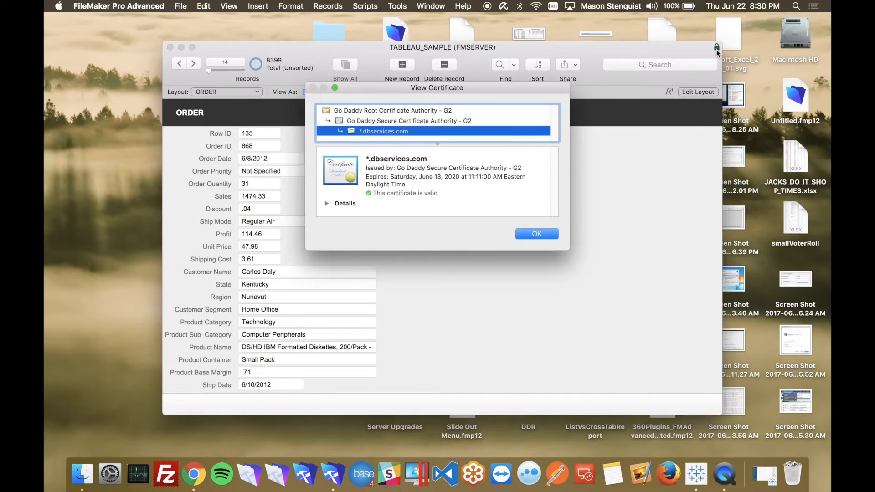
{"action": "left_click", "coordinate": [538, 234]}
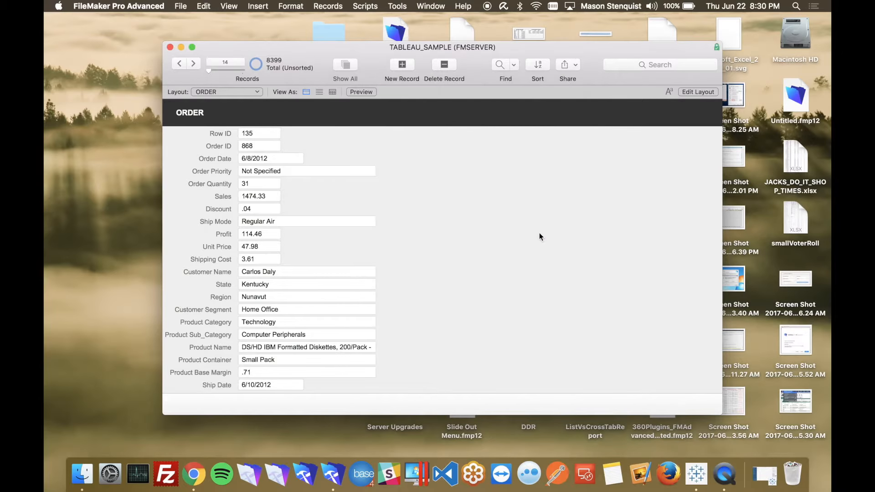
{"action": "left_click_drag", "start_coordinate": [521, 46], "coordinate": [433, 29]}
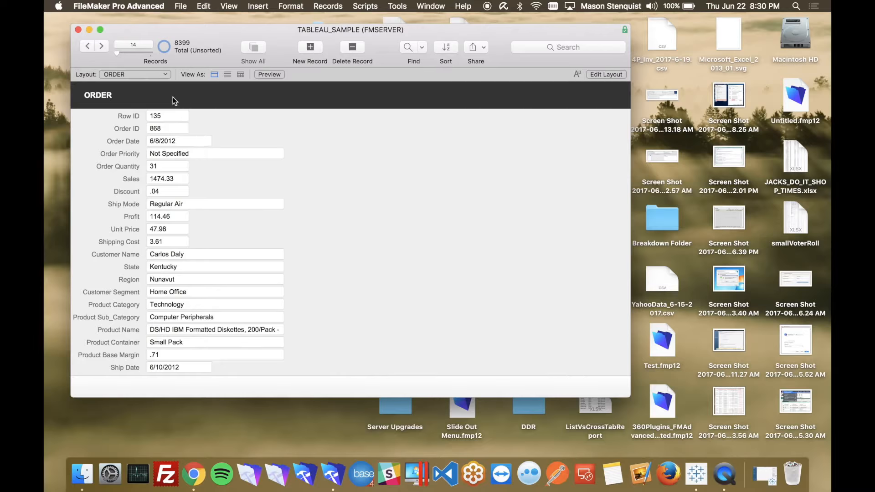
- Step forward through the order records to record 32 of 8399
{"action": "left_click", "coordinate": [102, 46]}
{"action": "left_click", "coordinate": [102, 47]}
{"action": "left_click", "coordinate": [102, 47]}
{"action": "left_click", "coordinate": [102, 47]}
{"action": "left_click", "coordinate": [102, 46]}
{"action": "left_click", "coordinate": [102, 46]}
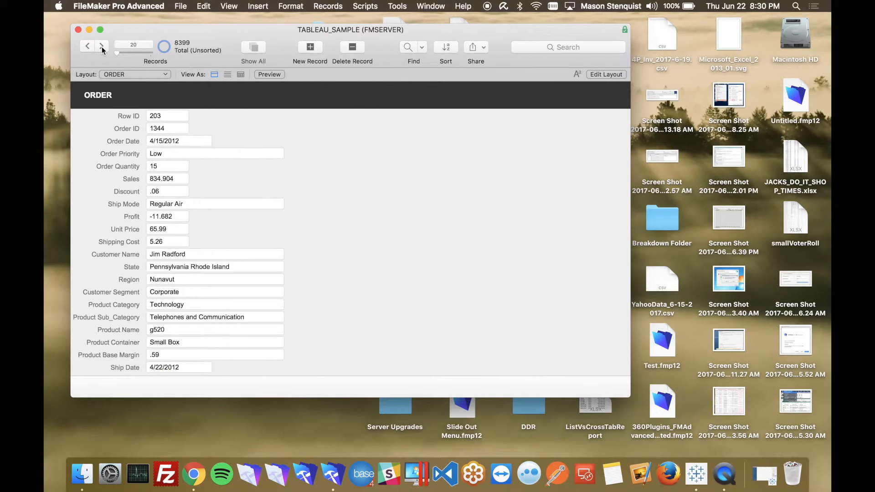
{"action": "double_click", "coordinate": [102, 47]}
{"action": "double_click", "coordinate": [102, 46]}
{"action": "double_click", "coordinate": [102, 47]}
{"action": "double_click", "coordinate": [102, 47]}
{"action": "left_click", "coordinate": [102, 47]}
{"action": "left_click", "coordinate": [102, 46]}
{"action": "left_click", "coordinate": [103, 46]}
{"action": "left_click", "coordinate": [102, 46]}
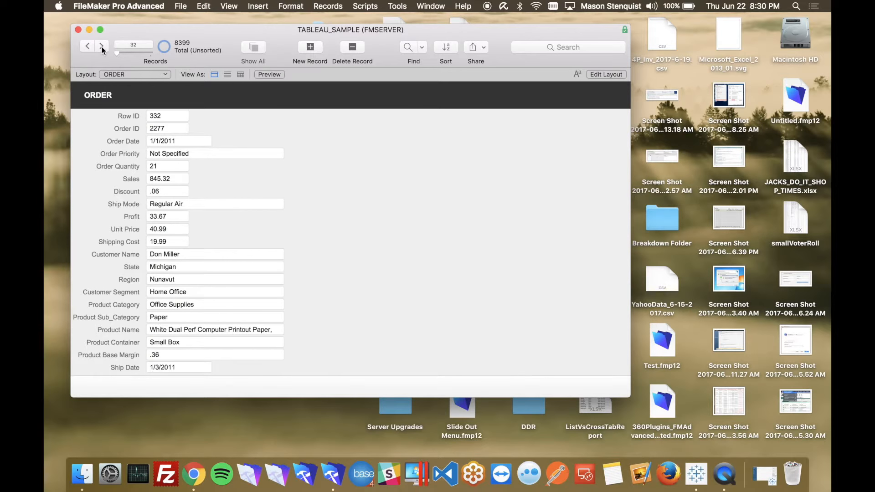
- Switch the database to the ORDER-WEB layout under Layout > WEB
{"action": "left_click", "coordinate": [140, 76]}
{"action": "mouse_move", "coordinate": [135, 92]}
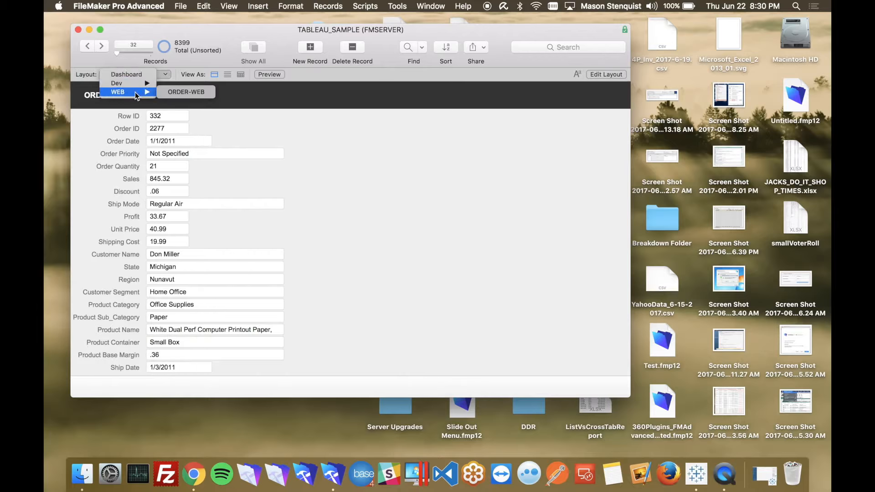
{"action": "left_click", "coordinate": [177, 93]}
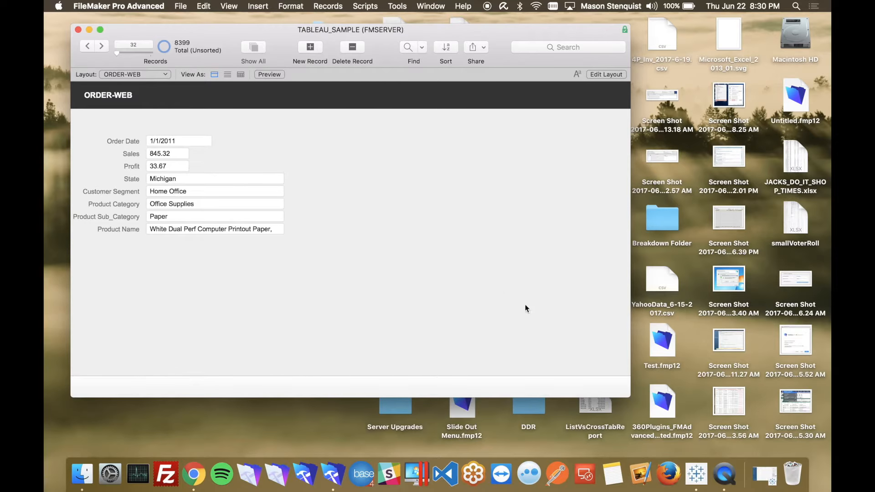
- In Tableau Public, start a Web Data Connector connection using the recent FM-Tableau Connector
{"action": "left_click", "coordinate": [695, 465]}
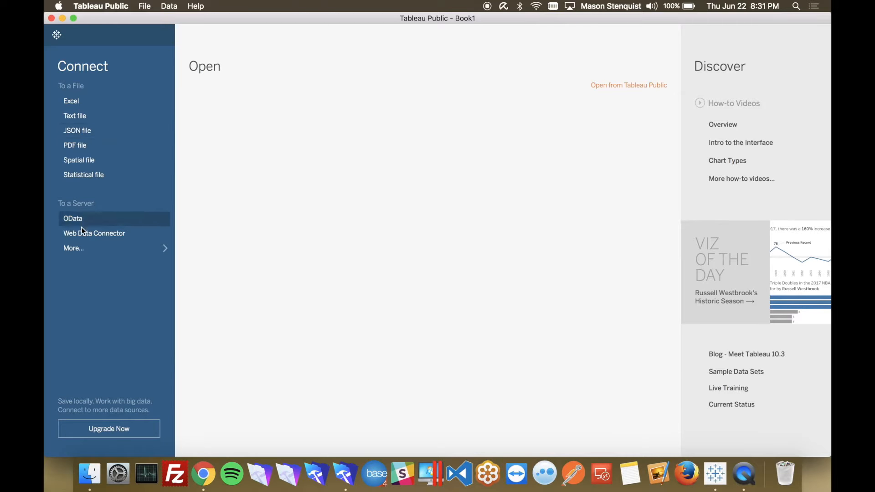
{"action": "left_click", "coordinate": [95, 234]}
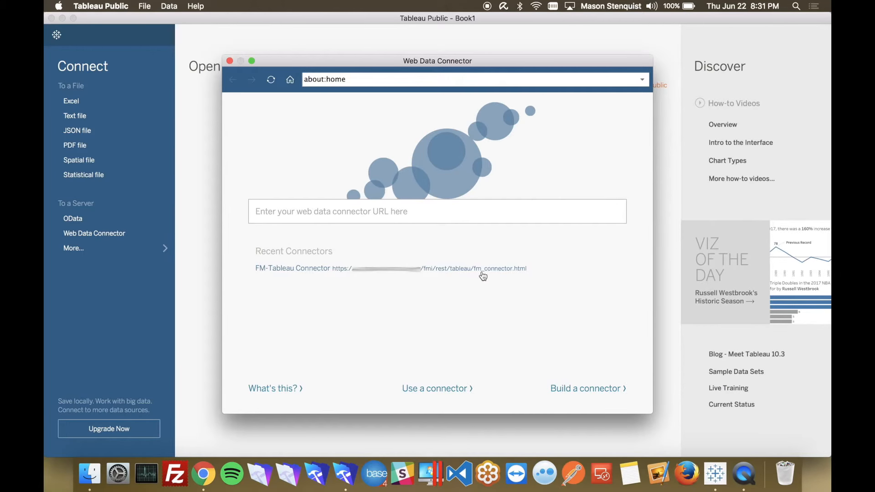
{"action": "left_click", "coordinate": [519, 270]}
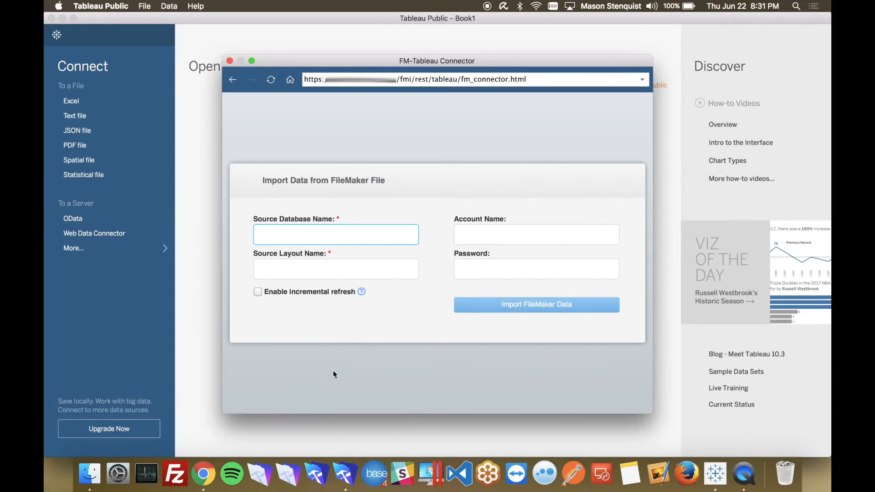
- Enter database TABLEAU_SAMPLE and layout ORDER-WEB in the connector, checking names in FileMaker
{"action": "left_click", "coordinate": [345, 469]}
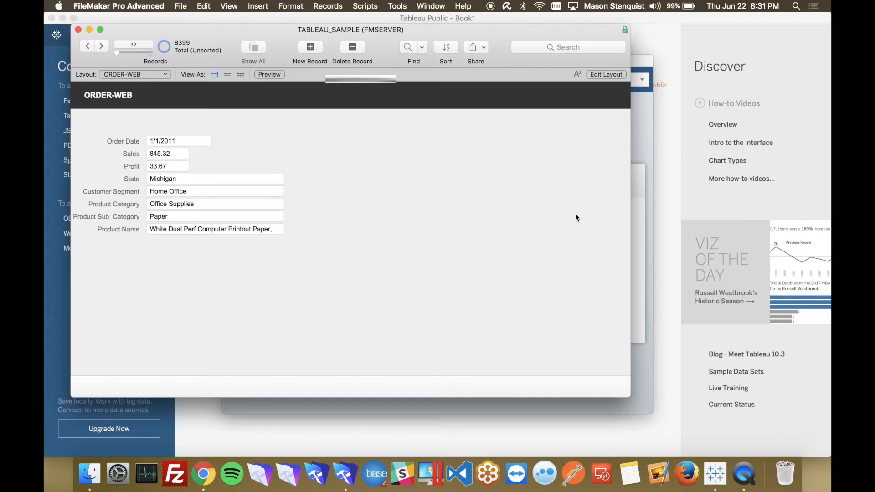
{"action": "left_click", "coordinate": [641, 213]}
{"action": "left_click", "coordinate": [335, 240]}
{"action": "type", "text": "TABLE"}
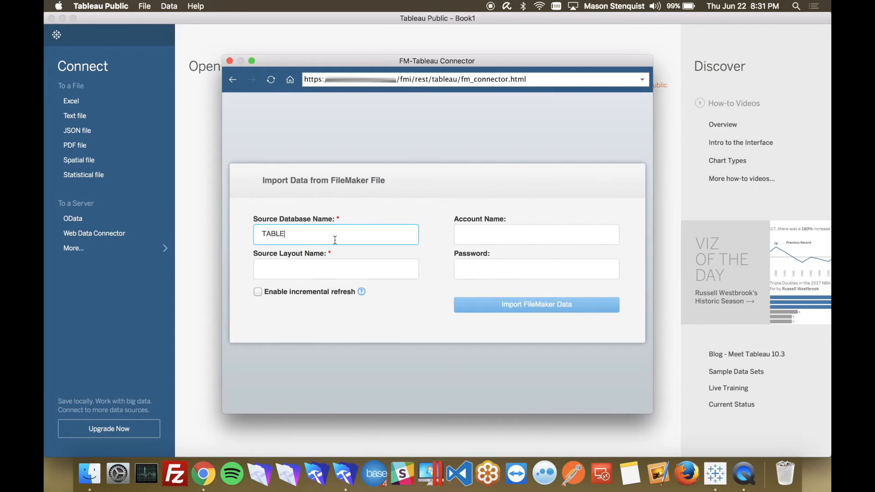
{"action": "type", "text": "AU_SAMPLE"}
{"action": "left_click", "coordinate": [340, 464]}
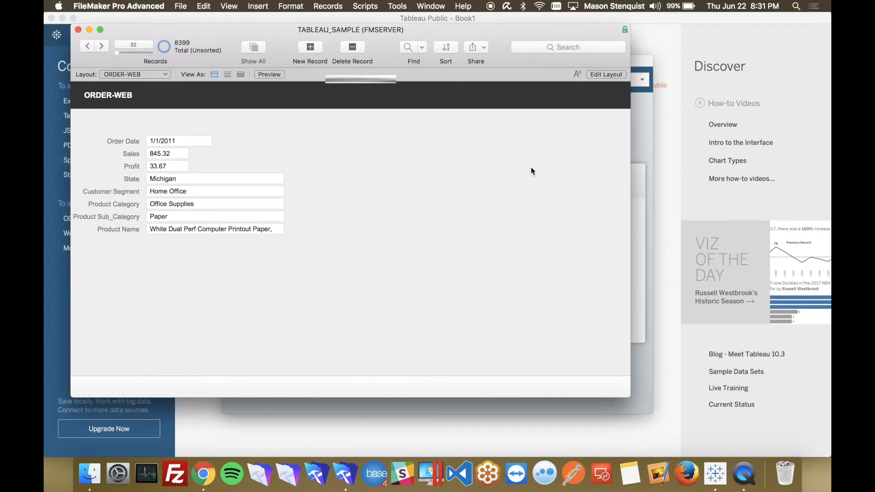
{"action": "left_click", "coordinate": [637, 204]}
{"action": "left_click", "coordinate": [288, 264]}
{"action": "type", "text": "ORDER-WEB"}
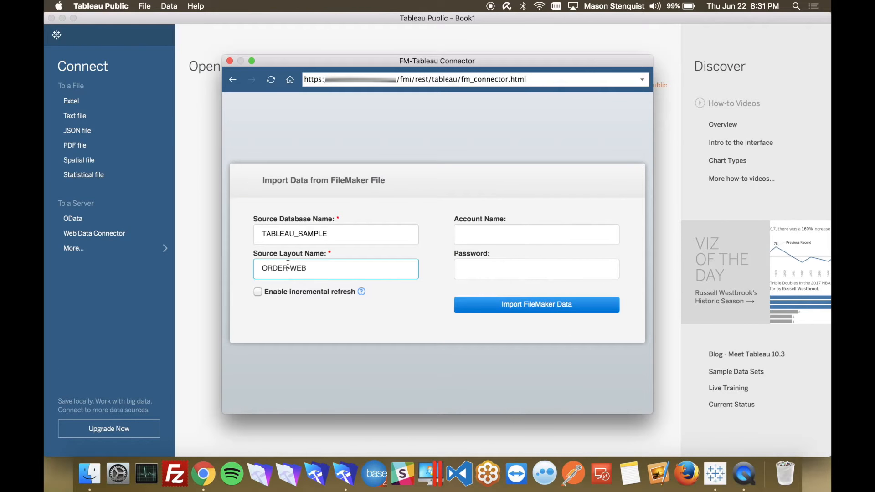
- Enter the FileMaker account name and password, enable incremental refresh, and import the data
{"action": "left_click", "coordinate": [519, 236]}
{"action": "type", "text": "mason stenquist"}
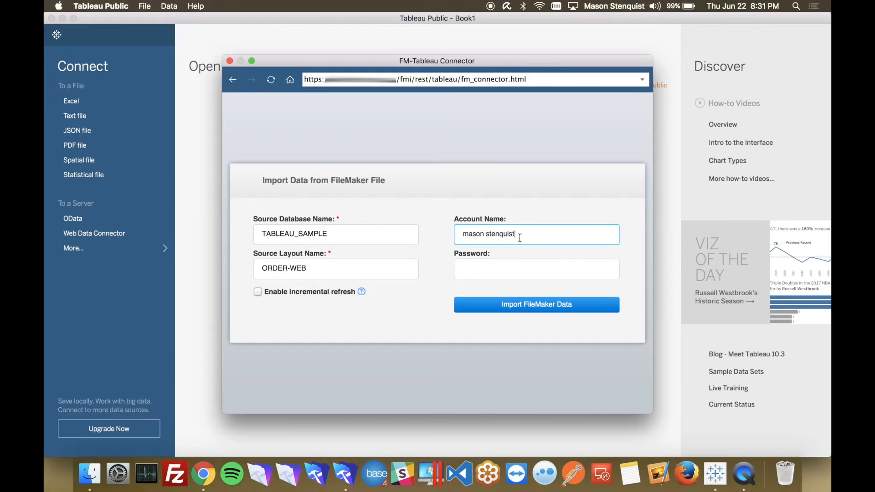
{"action": "key", "text": "Tab"}
{"action": "type", "text": "••••••••"}
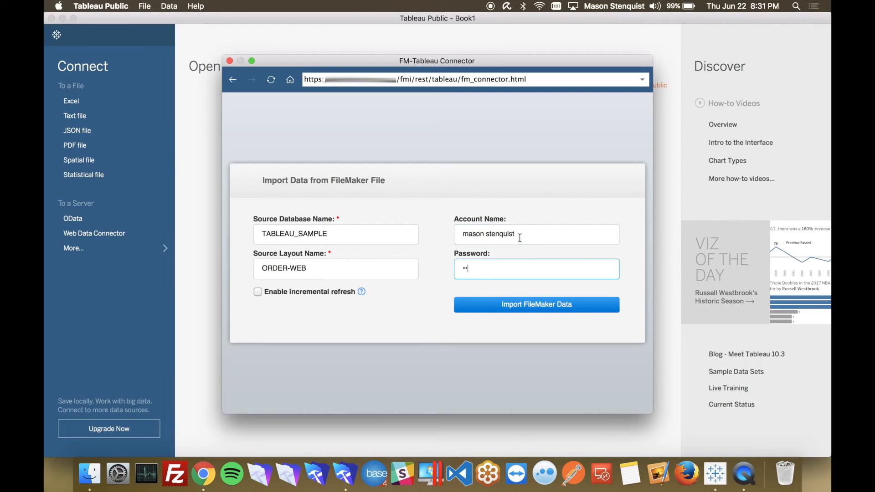
{"action": "left_click", "coordinate": [257, 293]}
{"action": "left_click", "coordinate": [529, 306]}
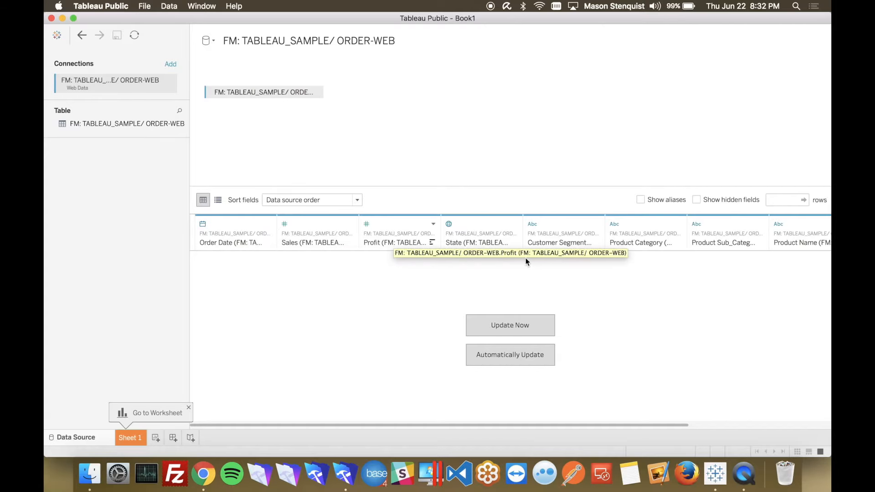
- Review the imported ORDER-WEB fields in the Manage metadata view
{"action": "left_click", "coordinate": [223, 204]}
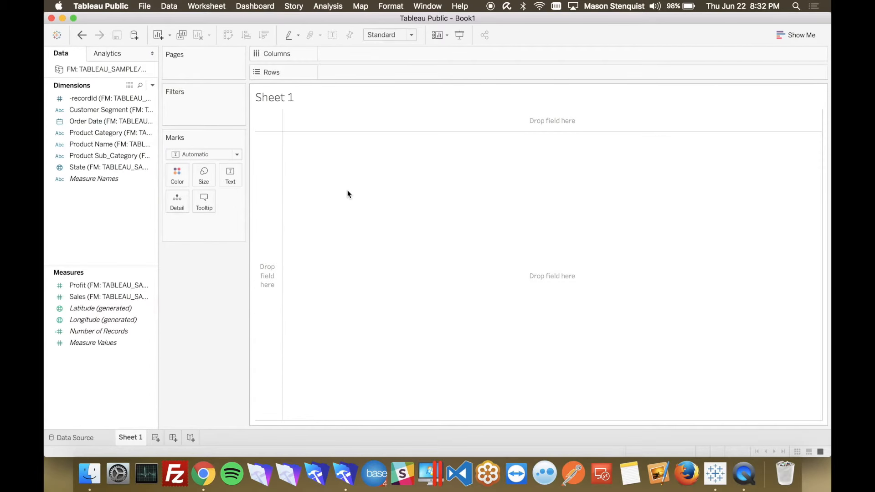
{"action": "left_click", "coordinate": [118, 144]}
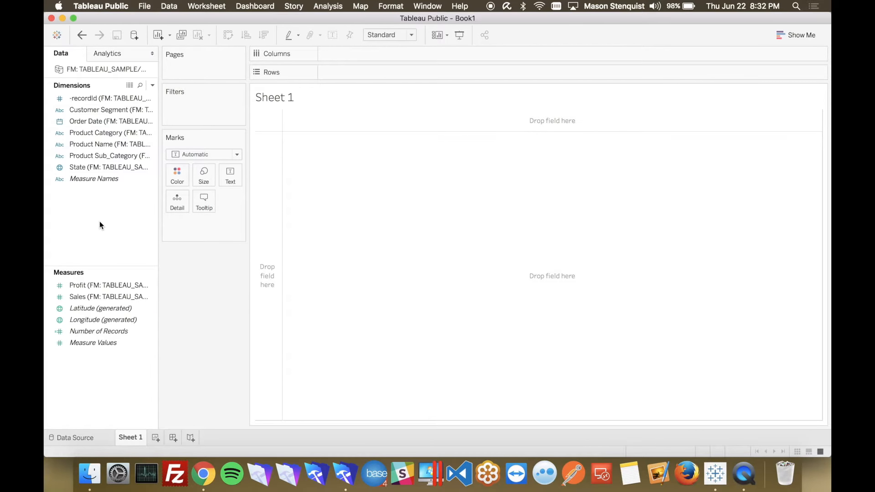
{"action": "left_click", "coordinate": [94, 286]}
- Rename the first three fields to Customer Segment, Order Date and Category
{"action": "right_click", "coordinate": [83, 112]}
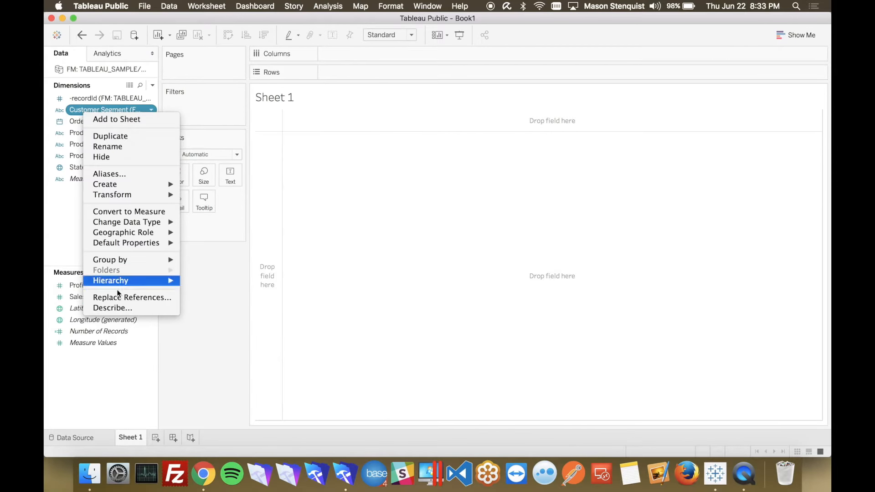
{"action": "left_click", "coordinate": [132, 147]}
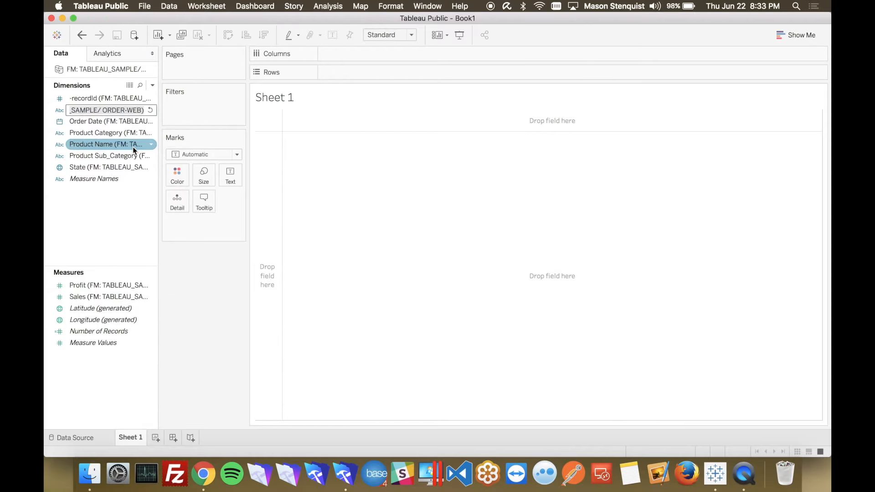
{"action": "type", "text": "Customer Segment"}
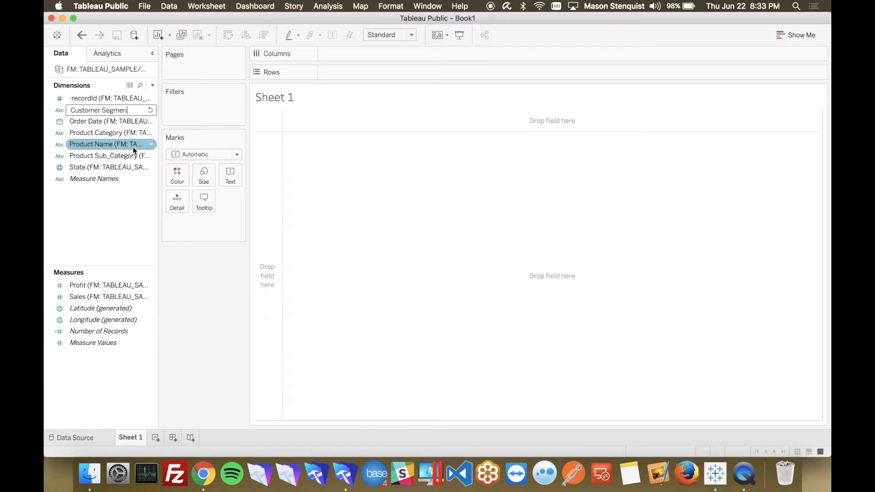
{"action": "key", "text": "Return"}
{"action": "right_click", "coordinate": [104, 122]}
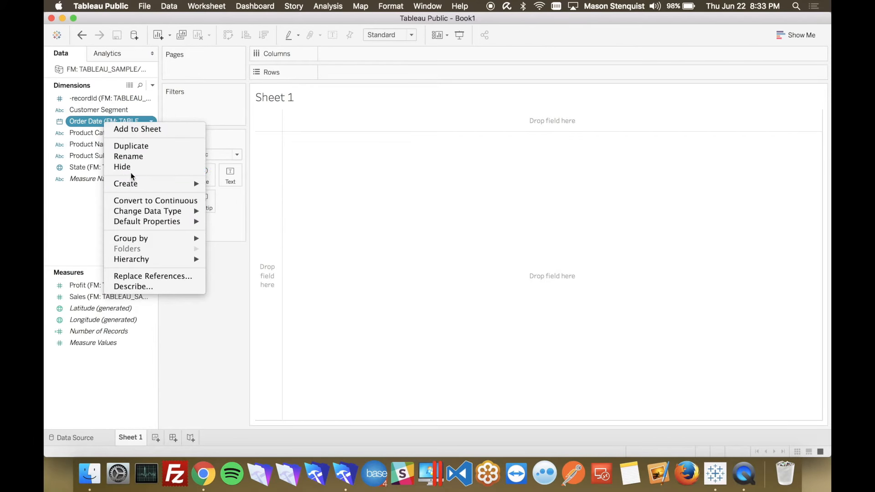
{"action": "left_click", "coordinate": [133, 158]}
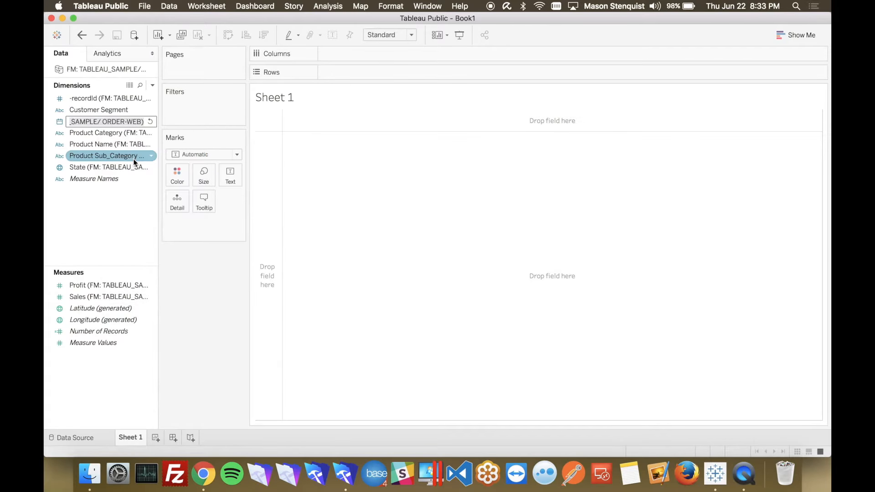
{"action": "type", "text": "Order Date"}
{"action": "key", "text": "Return"}
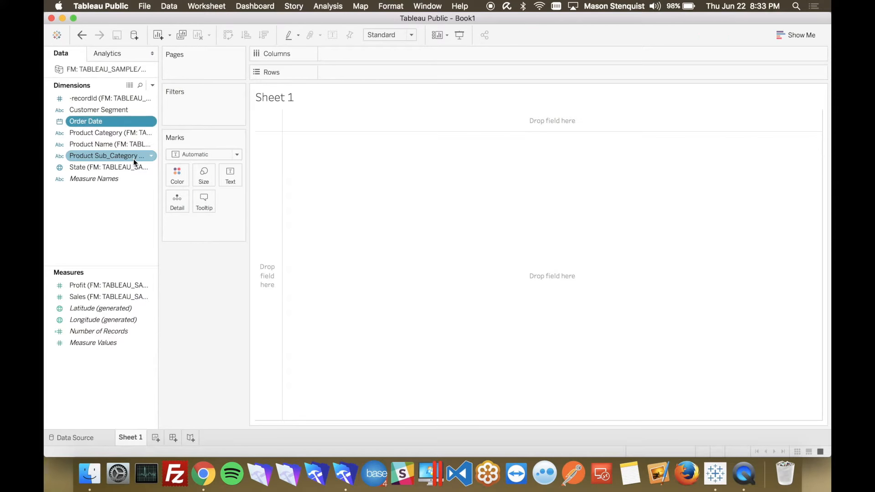
{"action": "right_click", "coordinate": [110, 135]}
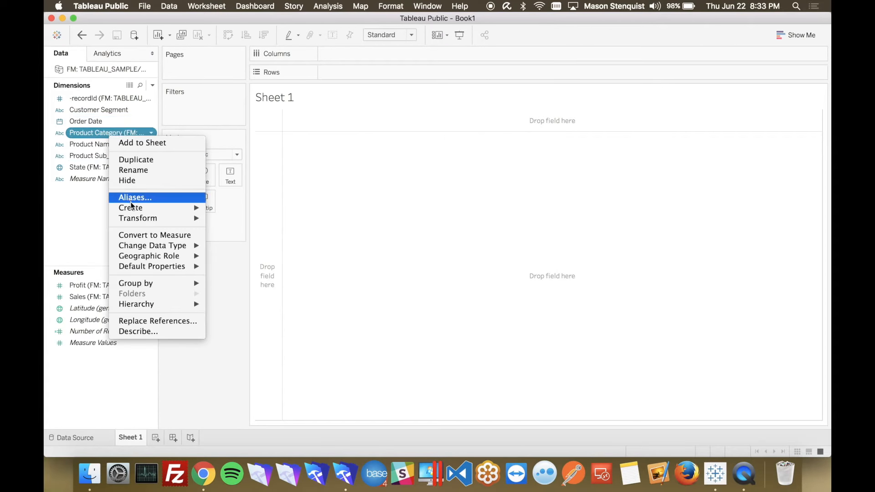
{"action": "left_click", "coordinate": [134, 173]}
{"action": "type", "text": "Category"}
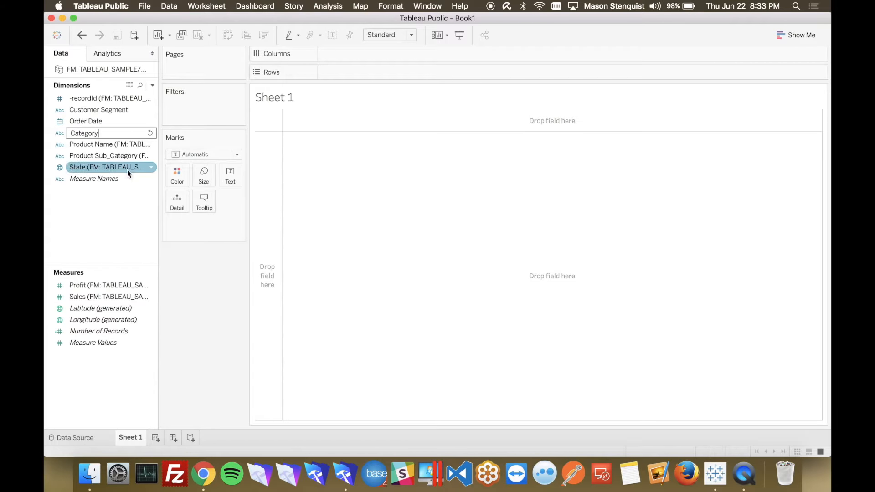
{"action": "key", "text": "Return"}
- Rename the product fields to Product Name and Sub-Category
{"action": "right_click", "coordinate": [103, 149]}
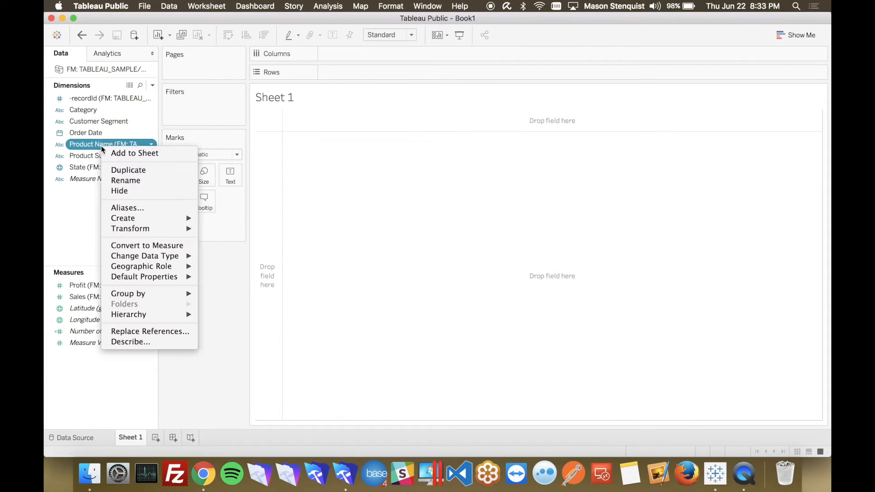
{"action": "left_click", "coordinate": [116, 179]}
{"action": "type", "text": "Product Name"}
{"action": "key", "text": "Return"}
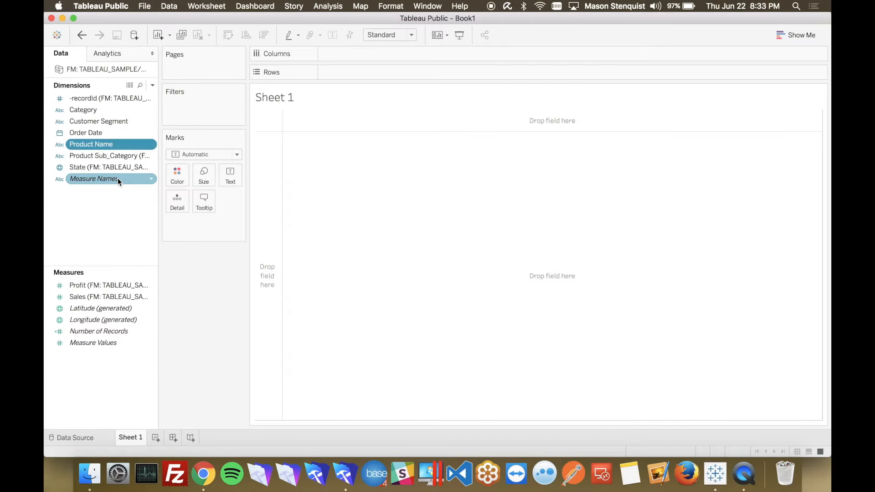
{"action": "right_click", "coordinate": [101, 157]}
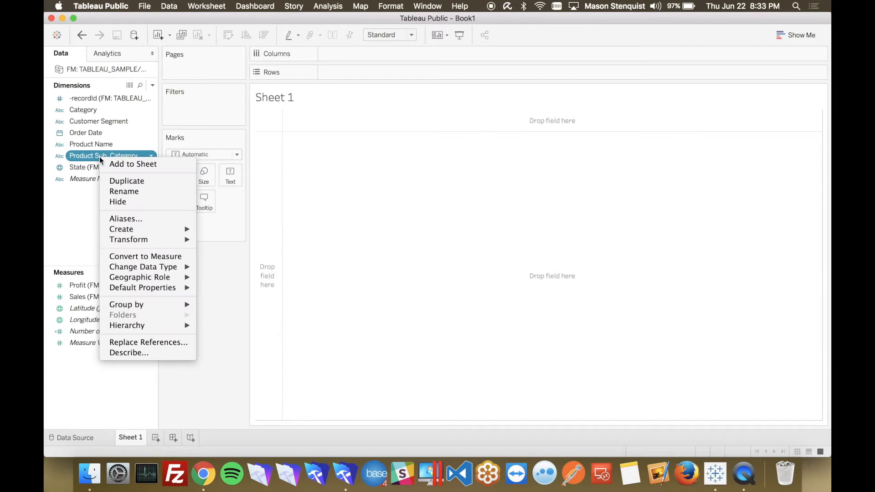
{"action": "left_click", "coordinate": [133, 195]}
{"action": "type", "text": "Sub-"}
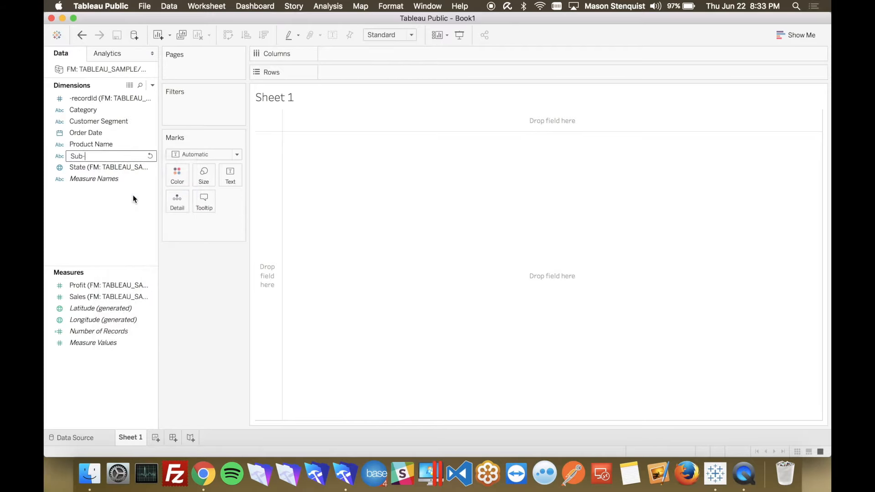
{"action": "type", "text": "Category"}
{"action": "key", "text": "BackSpace"}
{"action": "key", "text": "BackSpace"}
{"action": "key", "text": "BackSpace"}
{"action": "key", "text": "BackSpace"}
{"action": "type", "text": "gory"}
{"action": "key", "text": "Return"}
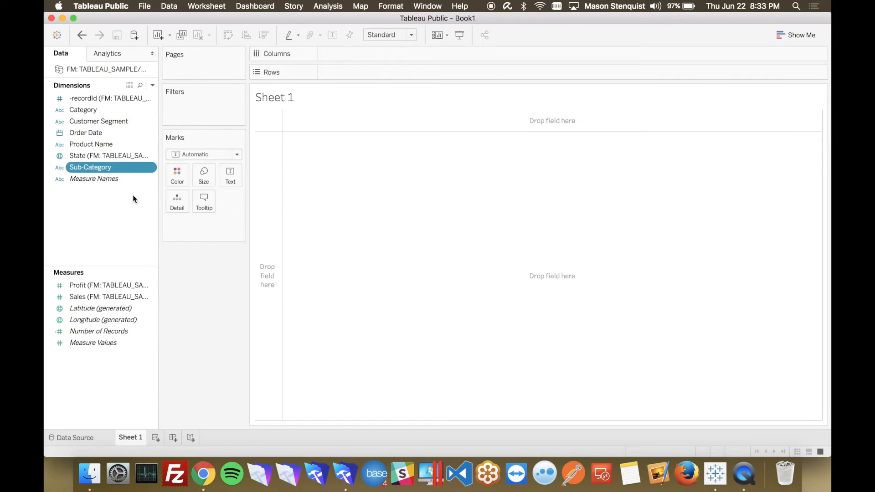
- Rename the state field to State, keeping its geographic role
{"action": "right_click", "coordinate": [94, 155]}
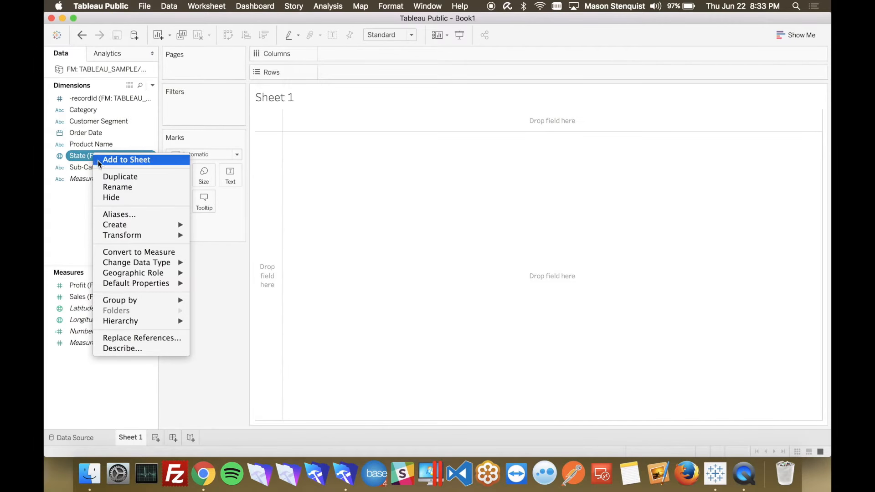
{"action": "left_click", "coordinate": [125, 187]}
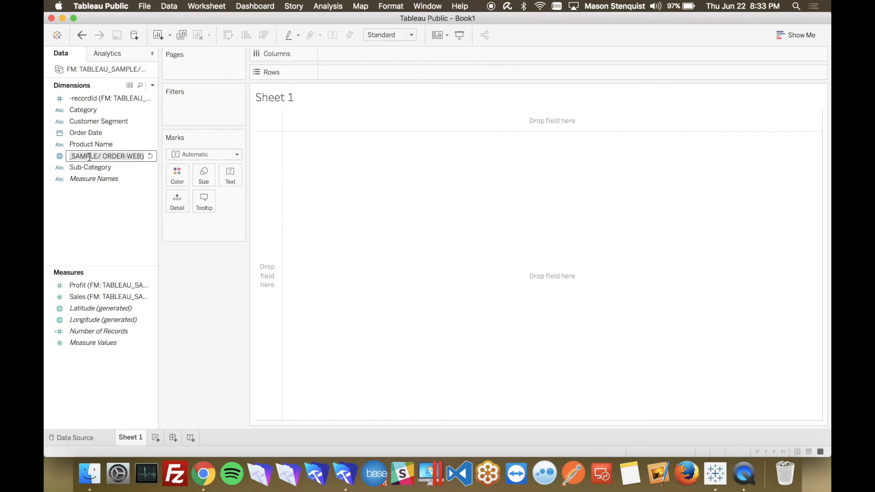
{"action": "type", "text": "Stae"}
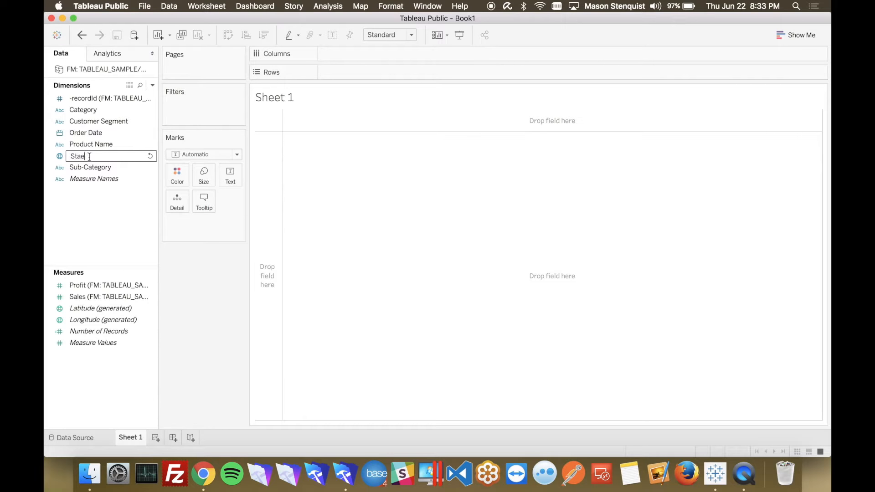
{"action": "key", "text": "BackSpace"}
{"action": "type", "text": "tre"}
{"action": "key", "text": "BackSpace"}
{"action": "key", "text": "BackSpace"}
{"action": "type", "text": "e"}
{"action": "key", "text": "Return"}
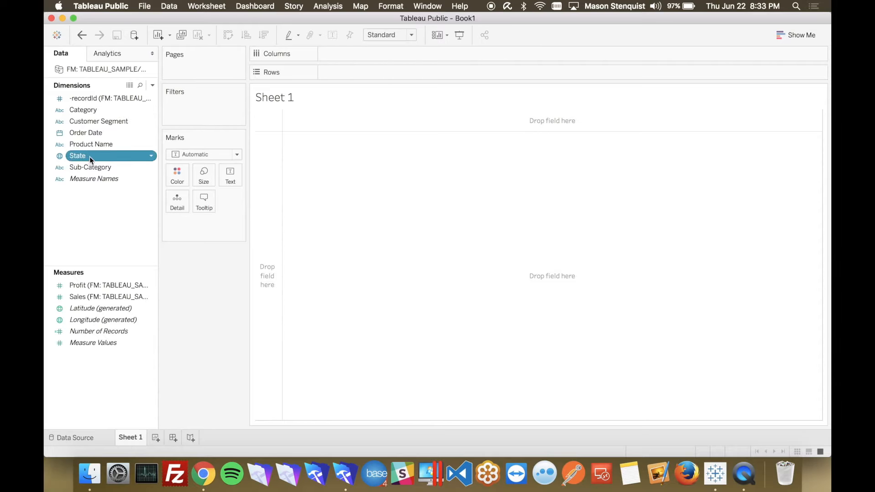
{"action": "left_click", "coordinate": [151, 156]}
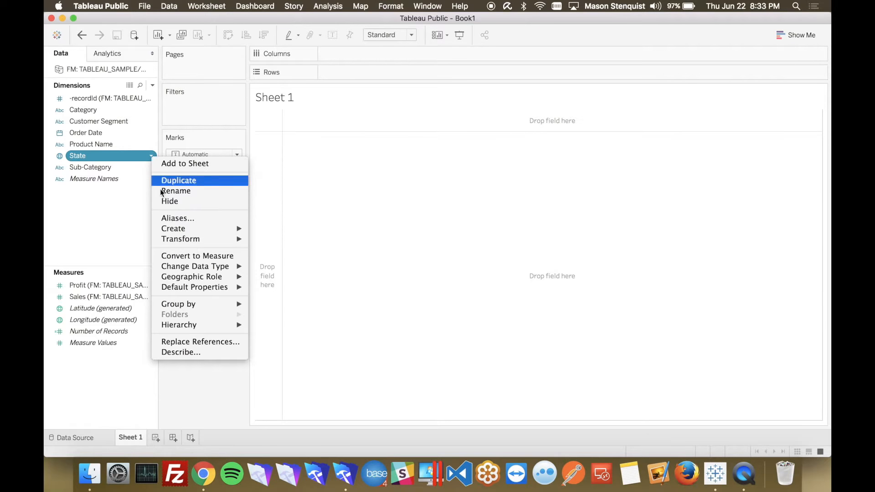
{"action": "mouse_move", "coordinate": [207, 277]}
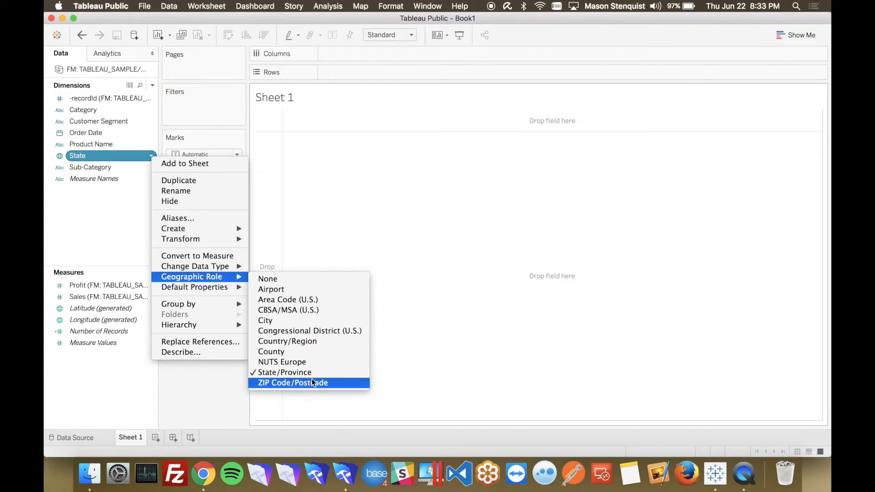
{"action": "left_click", "coordinate": [94, 201]}
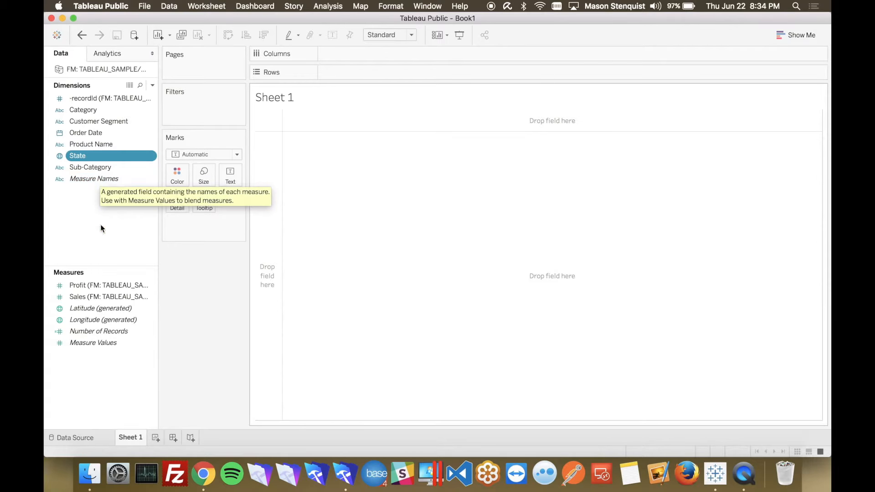
- Rename the measures to Profit and Sales
{"action": "right_click", "coordinate": [102, 288]}
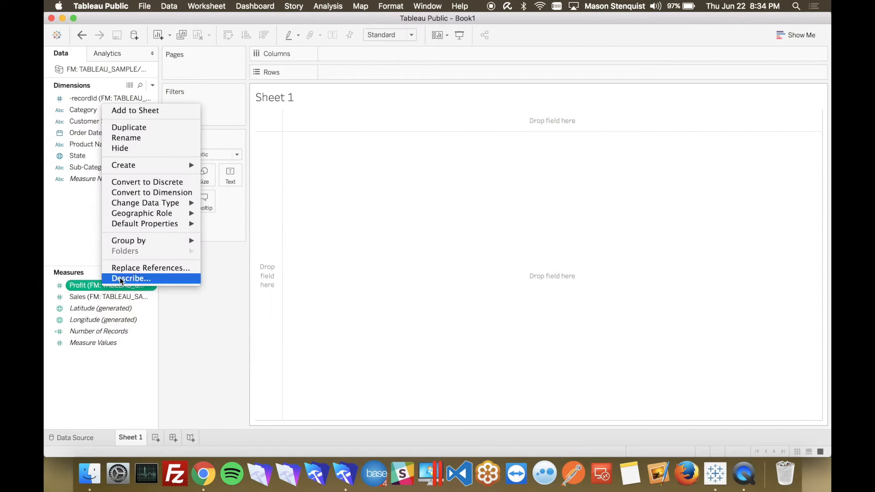
{"action": "left_click", "coordinate": [141, 143]}
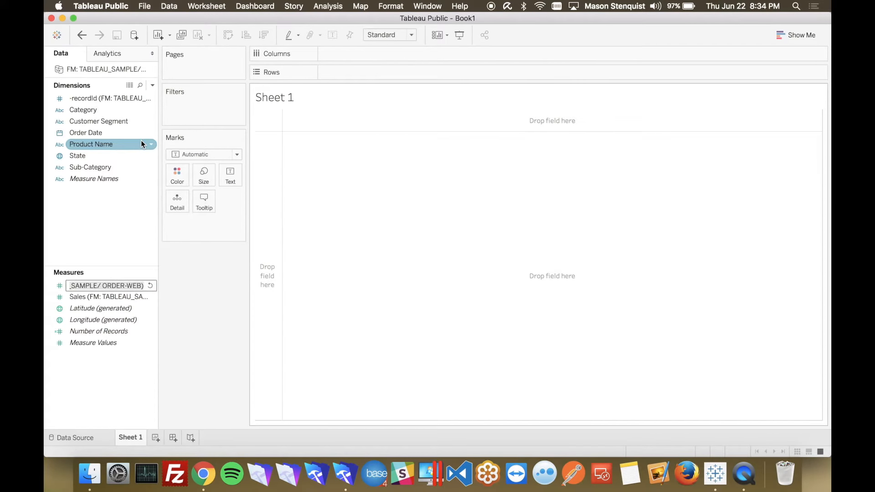
{"action": "type", "text": "Profit"}
{"action": "key", "text": "Return"}
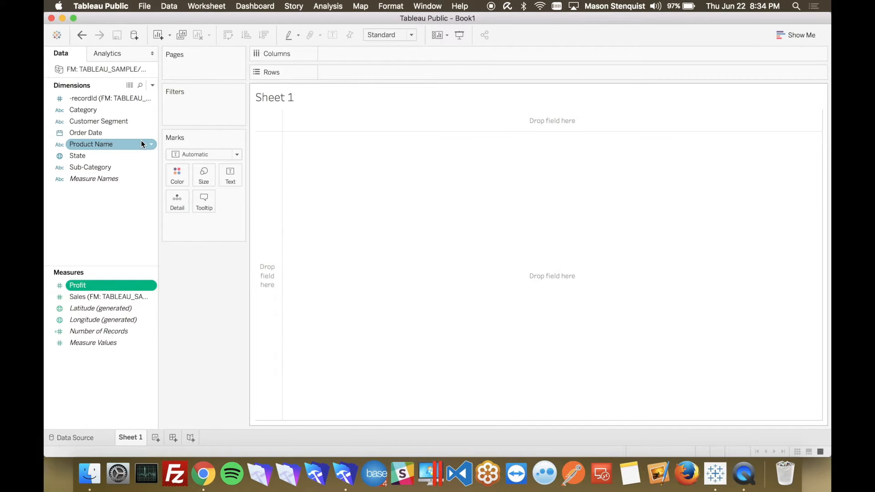
{"action": "right_click", "coordinate": [105, 297]}
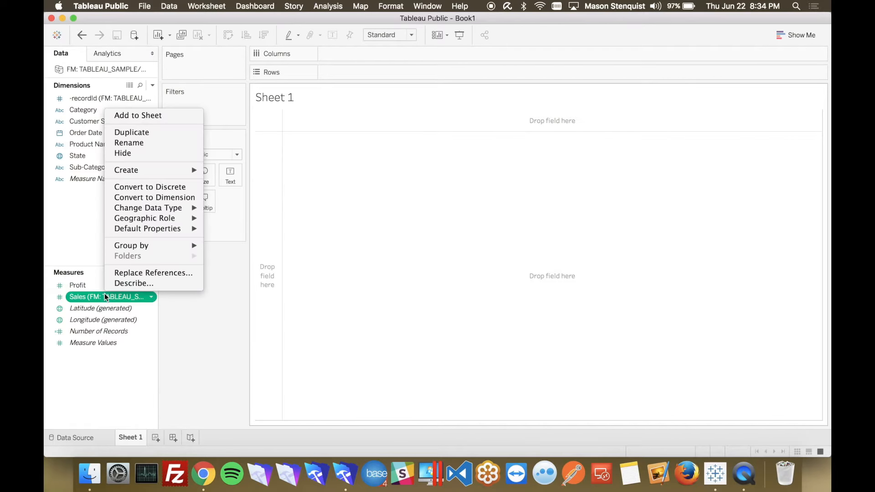
{"action": "left_click", "coordinate": [148, 145]}
{"action": "type", "text": "Sales"}
{"action": "key", "text": "Return"}
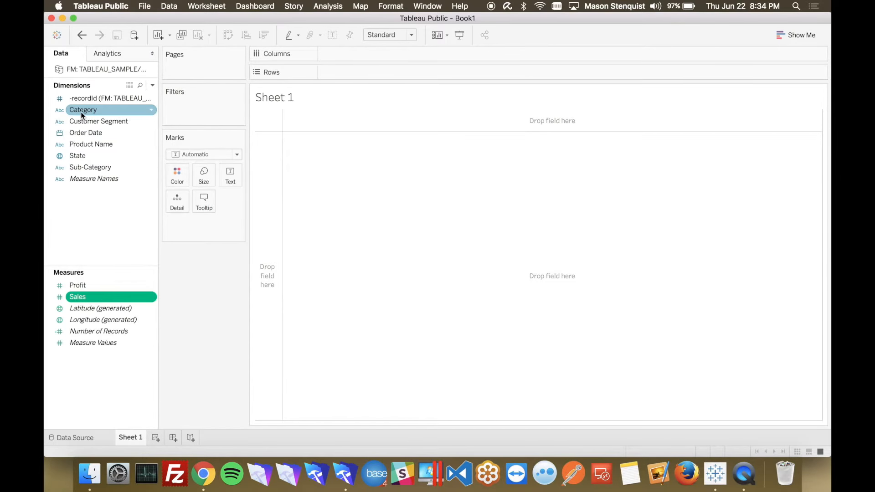
- Put Category on Rows and SUM(Profit) on Columns as horizontal bars
{"action": "left_click_drag", "start_coordinate": [81, 111], "coordinate": [346, 75]}
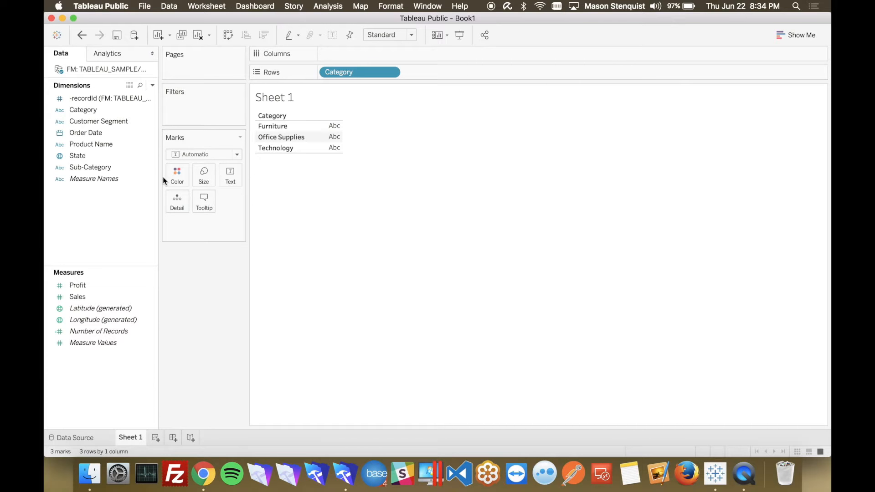
{"action": "left_click", "coordinate": [91, 285]}
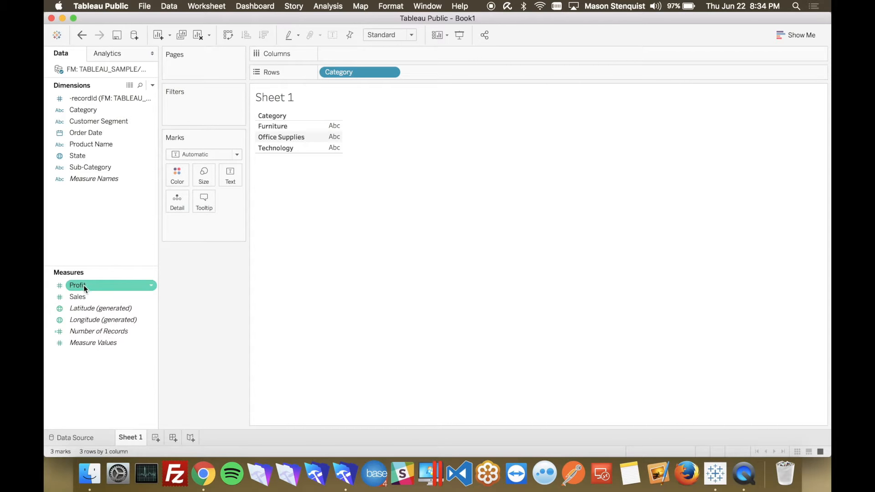
{"action": "left_click_drag", "start_coordinate": [79, 285], "coordinate": [351, 59]}
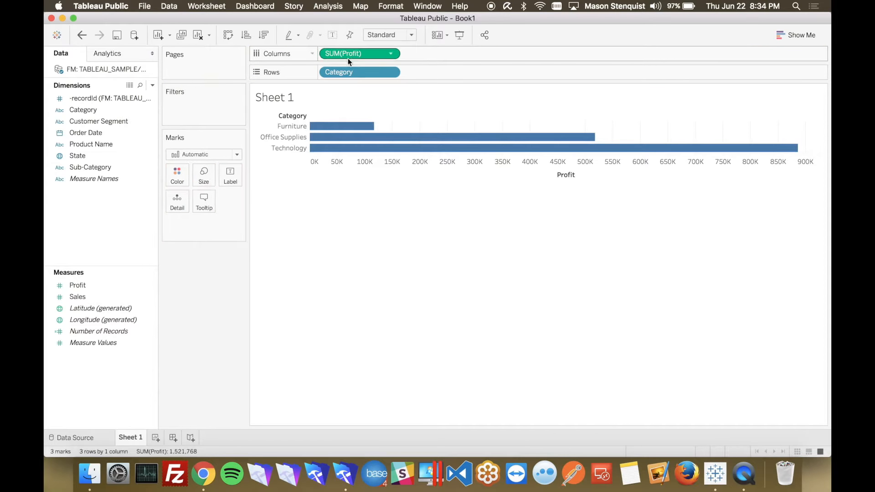
- Add SUM(Sales) to the view so Profit and Sales bars sit side by side
{"action": "left_click", "coordinate": [74, 308]}
{"action": "left_click", "coordinate": [72, 297]}
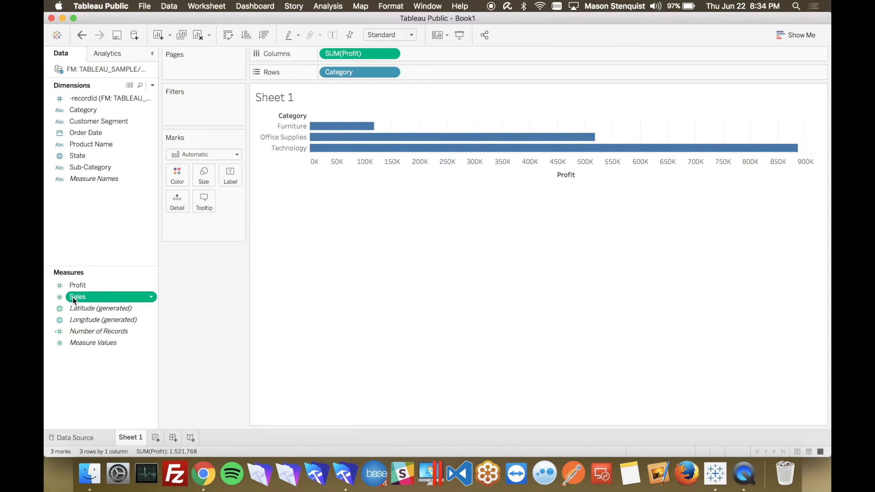
{"action": "left_click_drag", "start_coordinate": [77, 296], "coordinate": [179, 223]}
{"action": "mouse_move", "coordinate": [346, 54]}
{"action": "left_mouse_down"}
{"action": "mouse_move", "coordinate": [185, 240]}
{"action": "mouse_move", "coordinate": [199, 236]}
{"action": "mouse_move", "coordinate": [308, 69]}
{"action": "mouse_move", "coordinate": [343, 54]}
{"action": "left_mouse_up"}
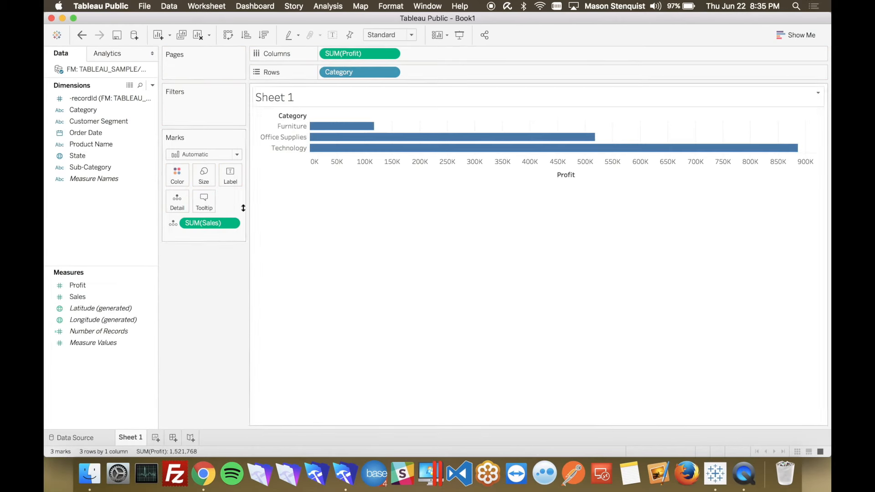
{"action": "left_click_drag", "start_coordinate": [206, 225], "coordinate": [444, 59]}
- Turn the chart into a text table and add Number of Records beside Profit and Sales
{"action": "left_click", "coordinate": [801, 35]}
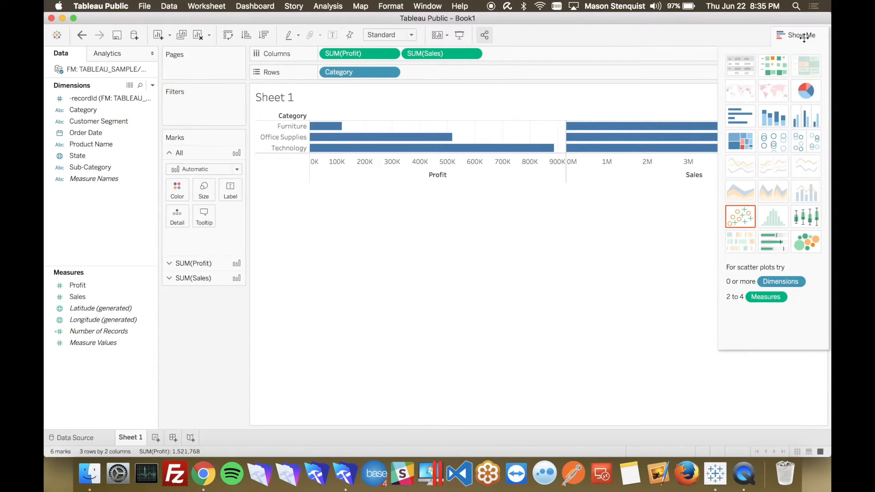
{"action": "left_click", "coordinate": [740, 66]}
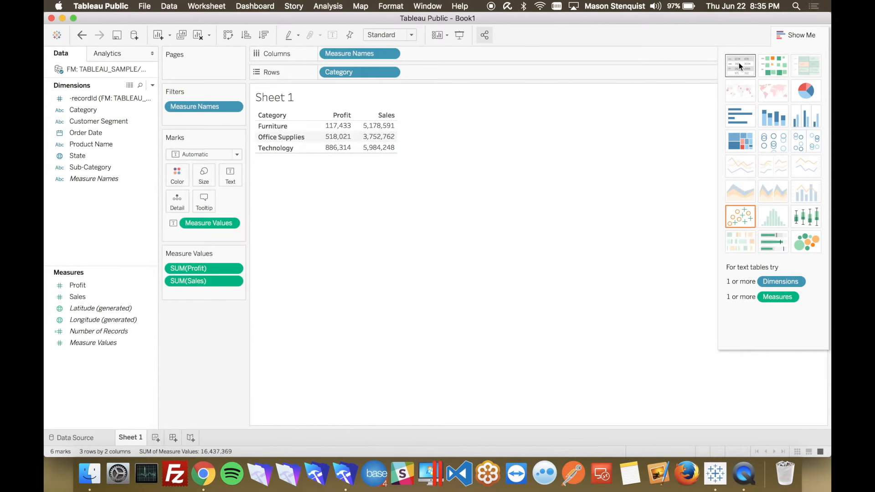
{"action": "left_click", "coordinate": [802, 35]}
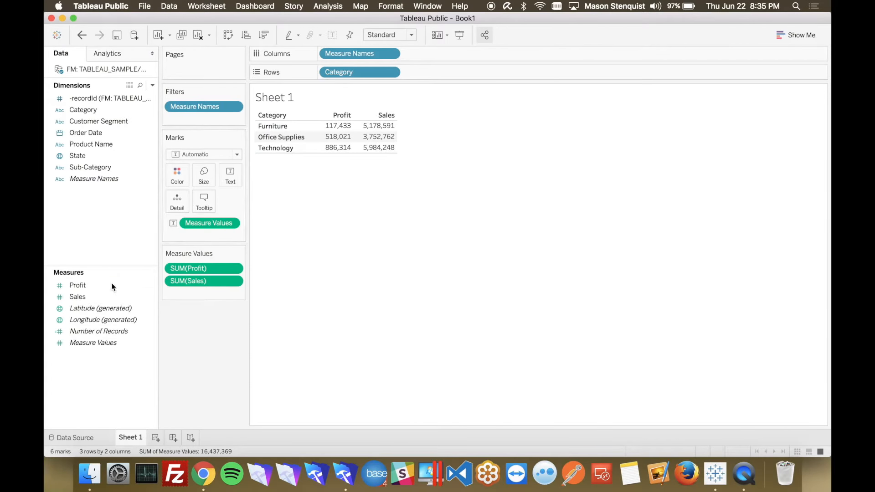
{"action": "left_click", "coordinate": [92, 333]}
{"action": "left_click_drag", "start_coordinate": [91, 332], "coordinate": [198, 296]}
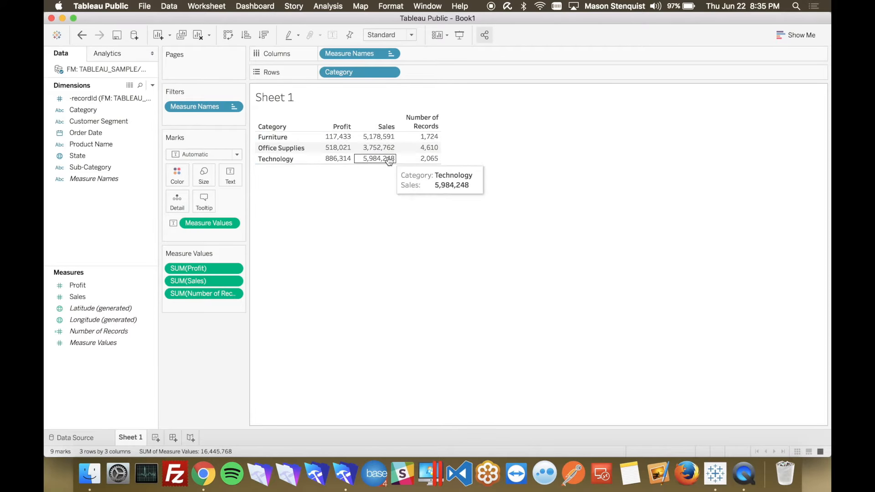
- Format the Profit values as Currency (Standard)
{"action": "left_click", "coordinate": [343, 141]}
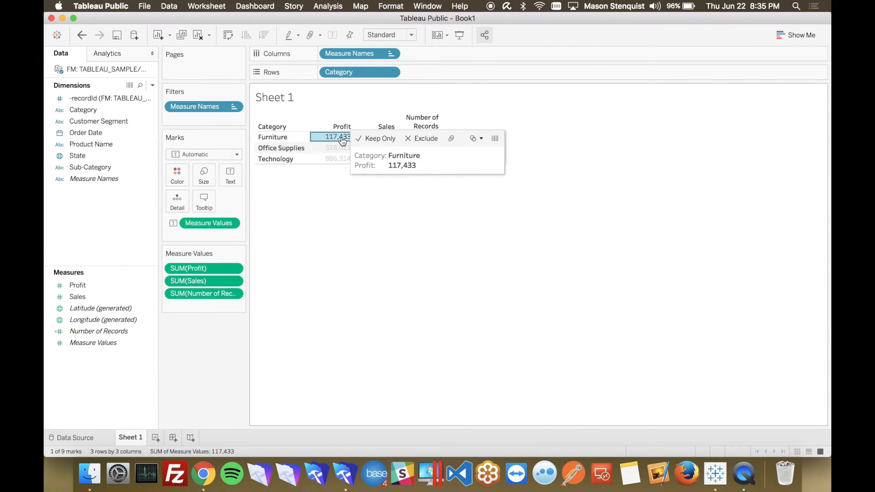
{"action": "right_click", "coordinate": [332, 136]}
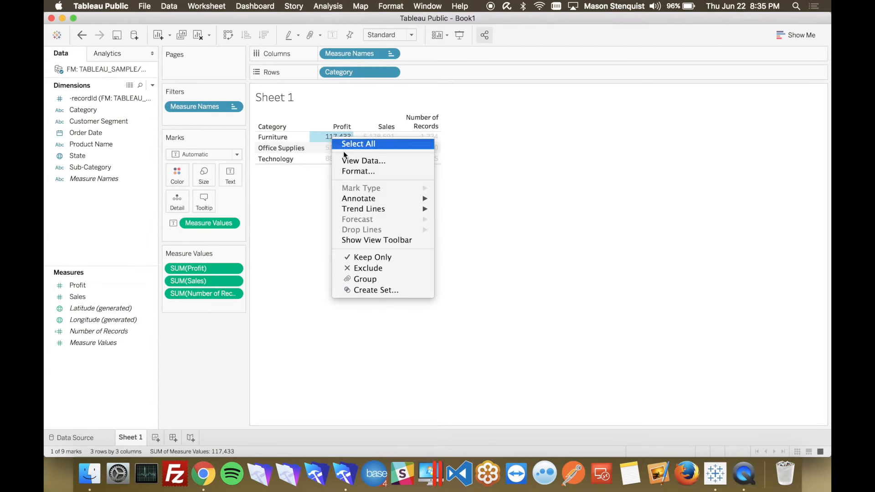
{"action": "left_click", "coordinate": [366, 172]}
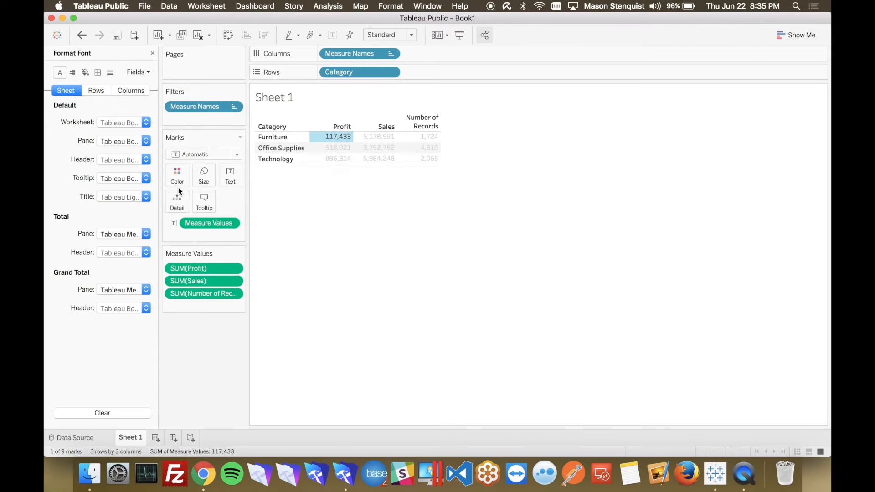
{"action": "left_click", "coordinate": [368, 191]}
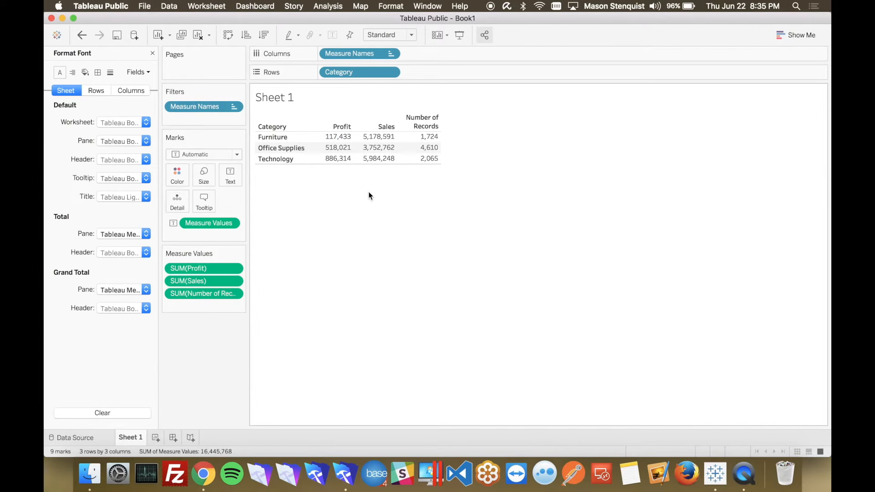
{"action": "right_click", "coordinate": [203, 267]}
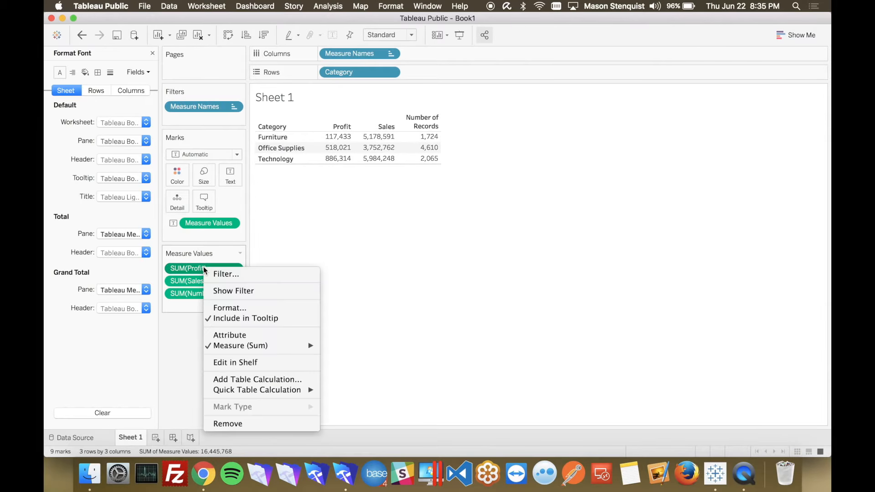
{"action": "left_click", "coordinate": [219, 308]}
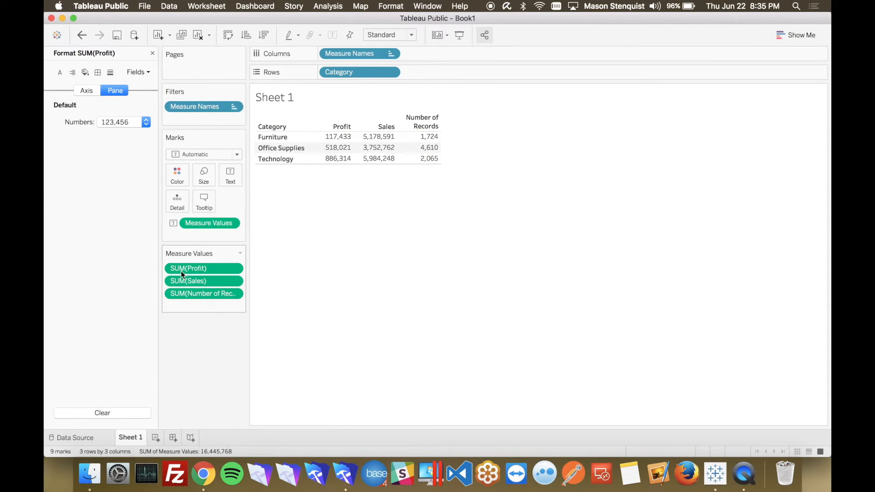
{"action": "left_click", "coordinate": [124, 123]}
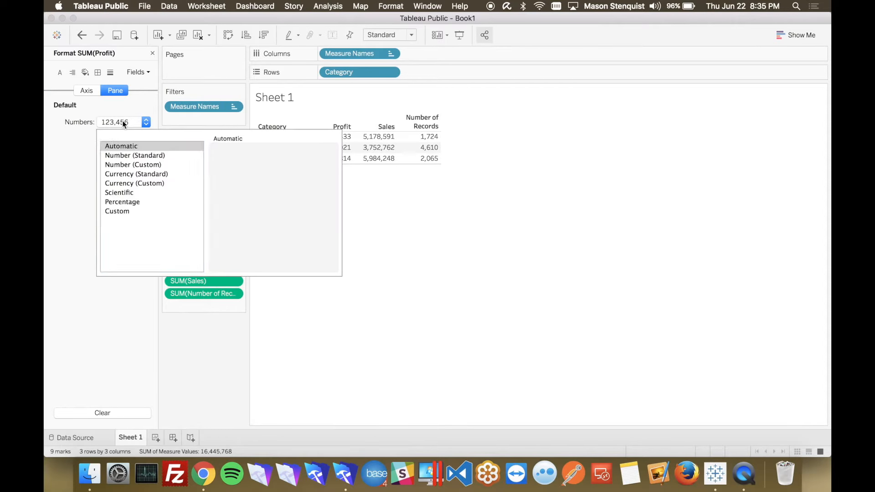
{"action": "left_click", "coordinate": [134, 177]}
{"action": "left_click", "coordinate": [72, 195]}
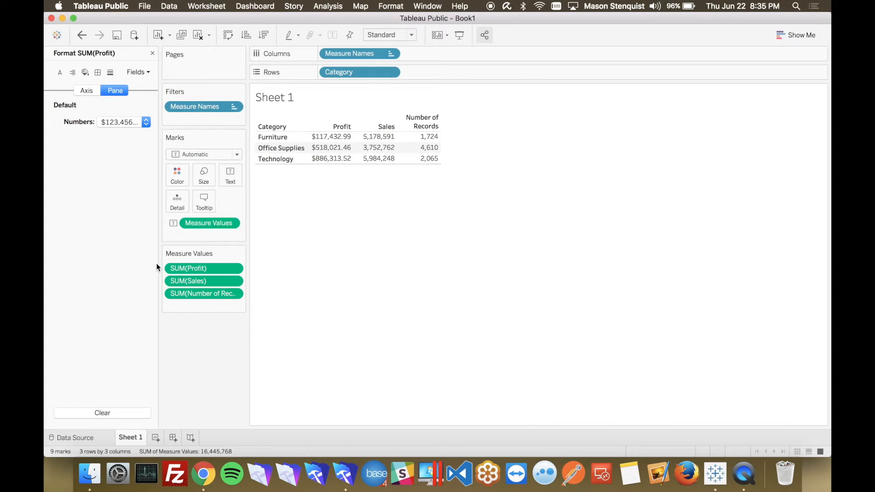
- Format the Sales values as Currency (Standard) and close the Format pane
{"action": "right_click", "coordinate": [204, 281]}
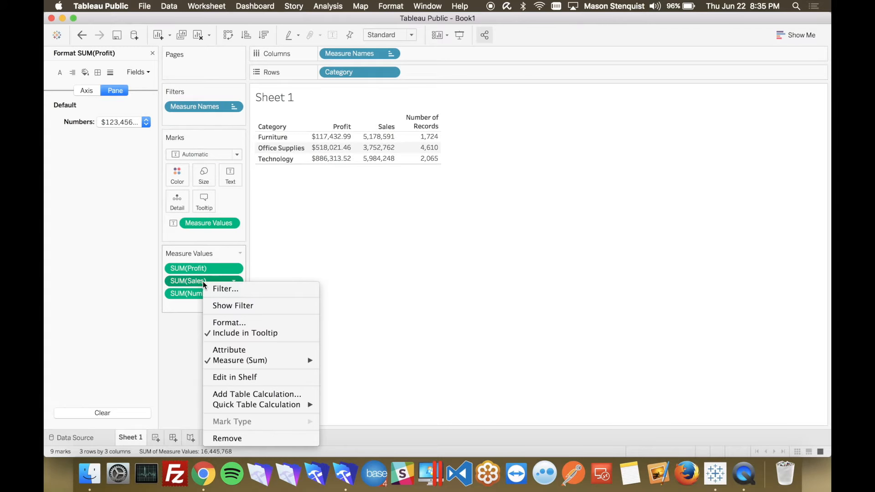
{"action": "left_click", "coordinate": [233, 324]}
{"action": "left_click", "coordinate": [138, 121]}
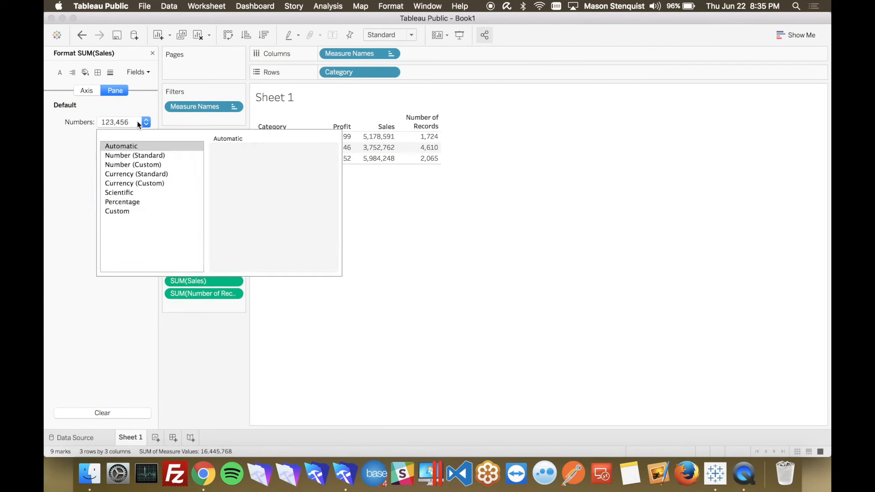
{"action": "left_click", "coordinate": [136, 174]}
{"action": "left_click", "coordinate": [108, 368]}
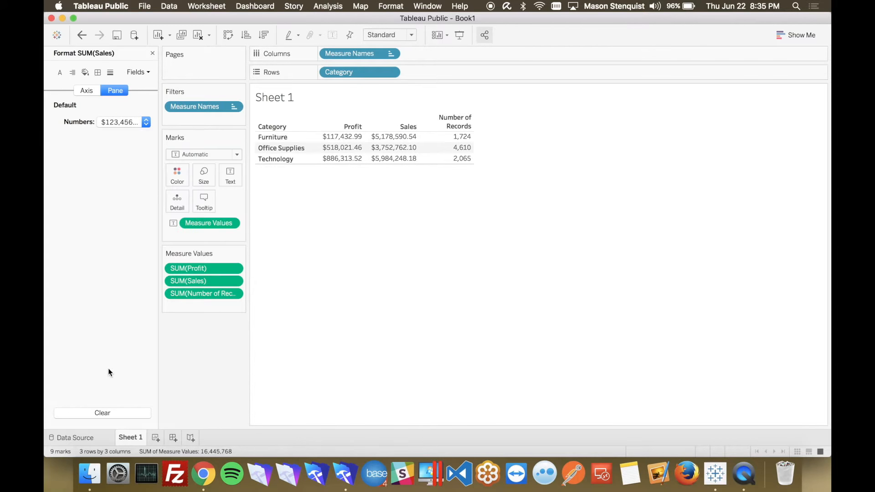
{"action": "left_click", "coordinate": [152, 53]}
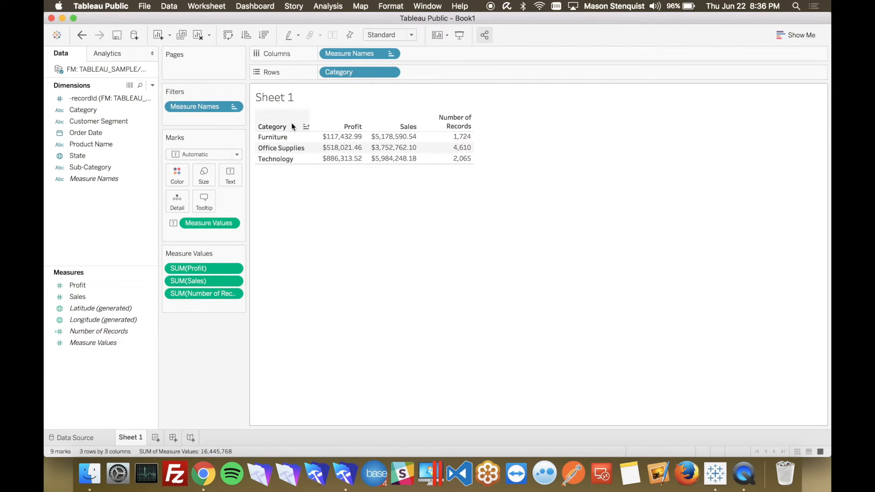
- Show column grand totals: $1,521,767.96 profit, $14,915,600.82 sales, 8,399 records
{"action": "left_click", "coordinate": [390, 6]}
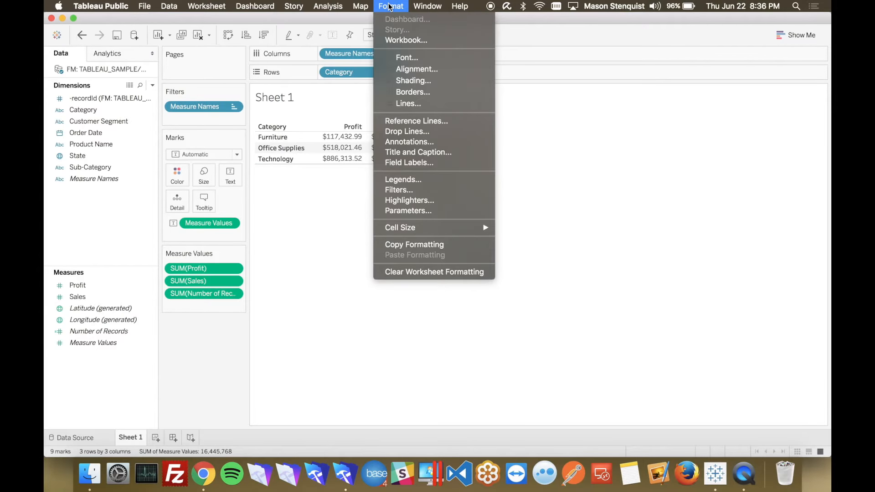
{"action": "mouse_move", "coordinate": [328, 4]}
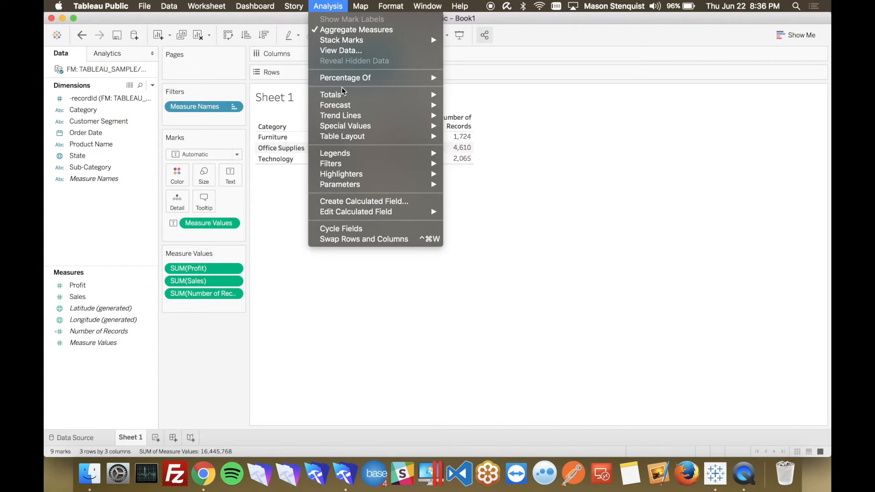
{"action": "mouse_move", "coordinate": [377, 94]}
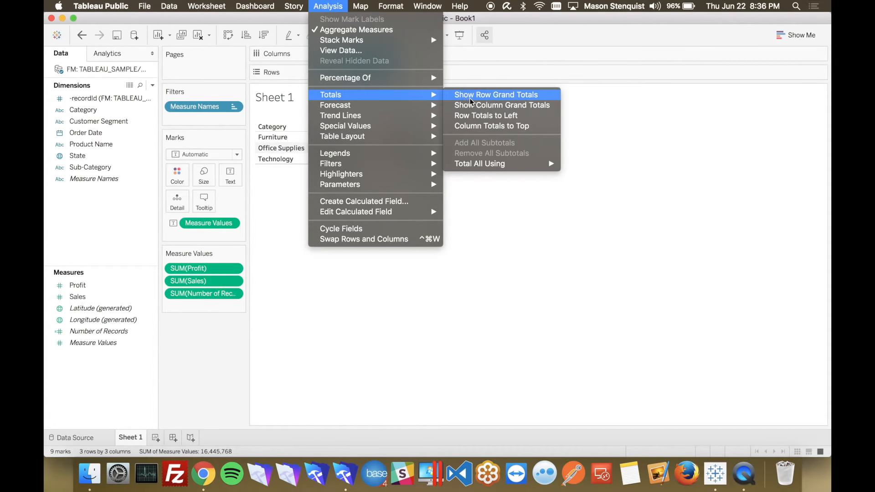
{"action": "left_click", "coordinate": [480, 105]}
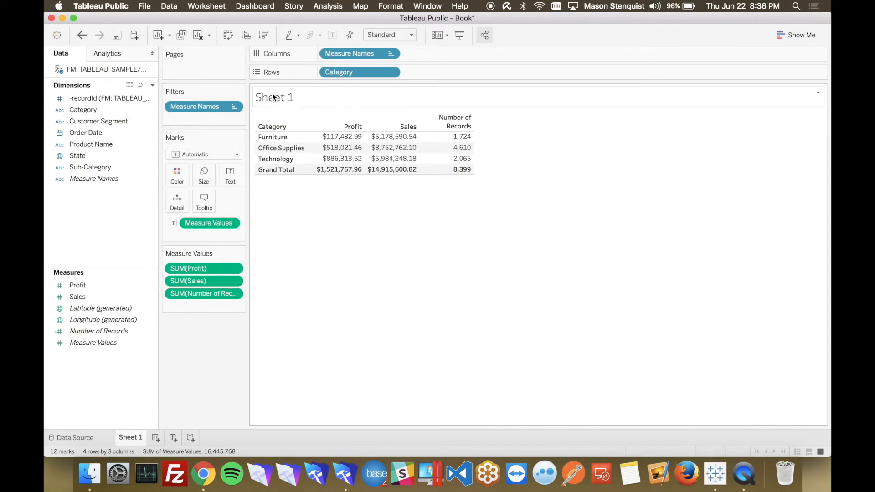
- Rename Sheet 1 to Category and keep Category as the view's title
{"action": "right_click", "coordinate": [128, 437]}
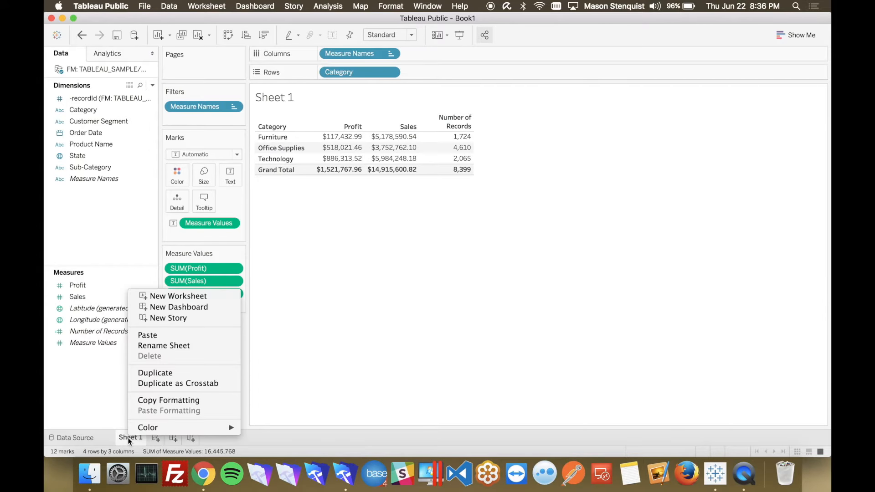
{"action": "left_click", "coordinate": [171, 345]}
{"action": "type", "text": "Catego"}
{"action": "type", "text": "ries"}
{"action": "key", "text": "BackSpace"}
{"action": "key", "text": "BackSpace"}
{"action": "key", "text": "BackSpace"}
{"action": "type", "text": "y"}
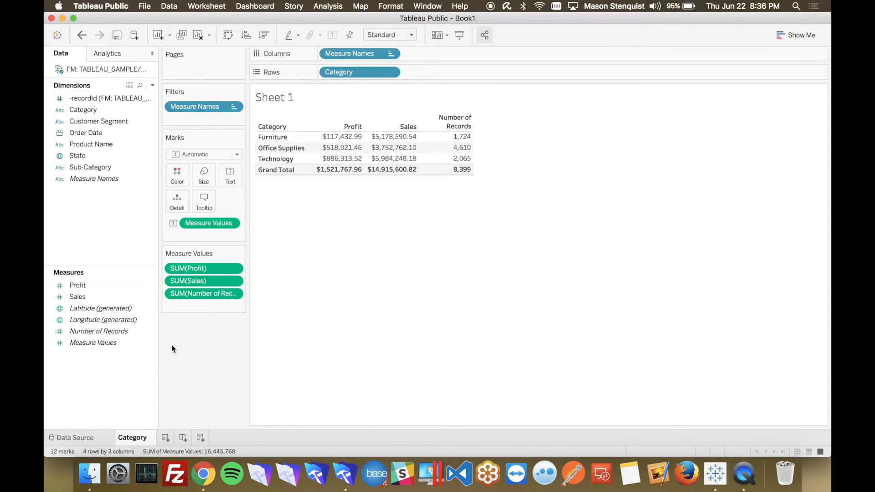
{"action": "left_click", "coordinate": [292, 359]}
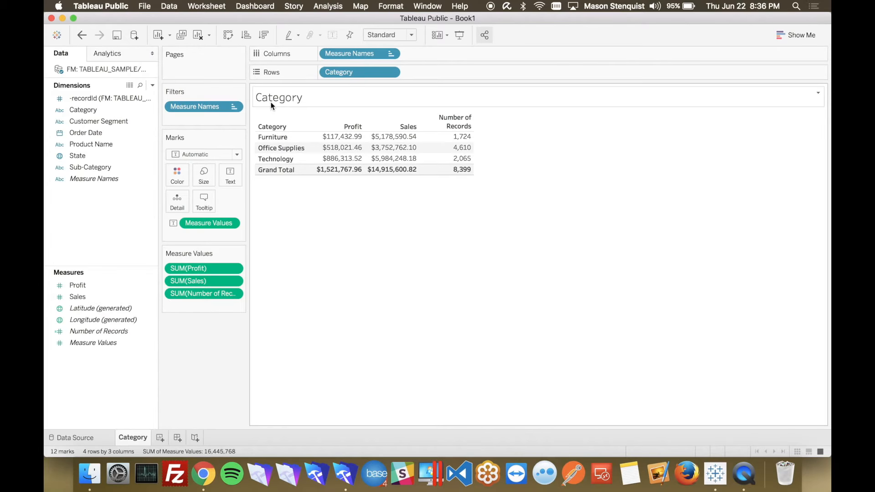
{"action": "double_click", "coordinate": [296, 98]}
{"action": "left_click", "coordinate": [560, 298]}
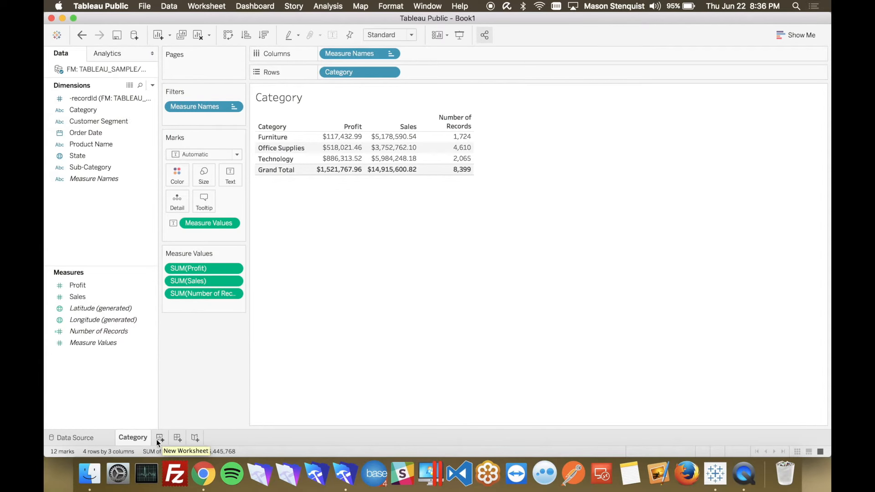
- Duplicate the Category worksheet and rename the new Sheet 2 to Sub-Category
{"action": "right_click", "coordinate": [138, 440]}
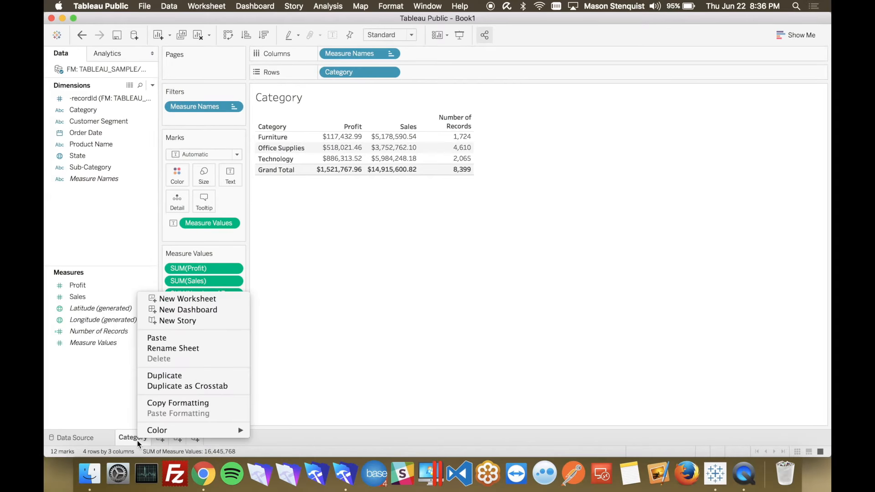
{"action": "left_click", "coordinate": [166, 379]}
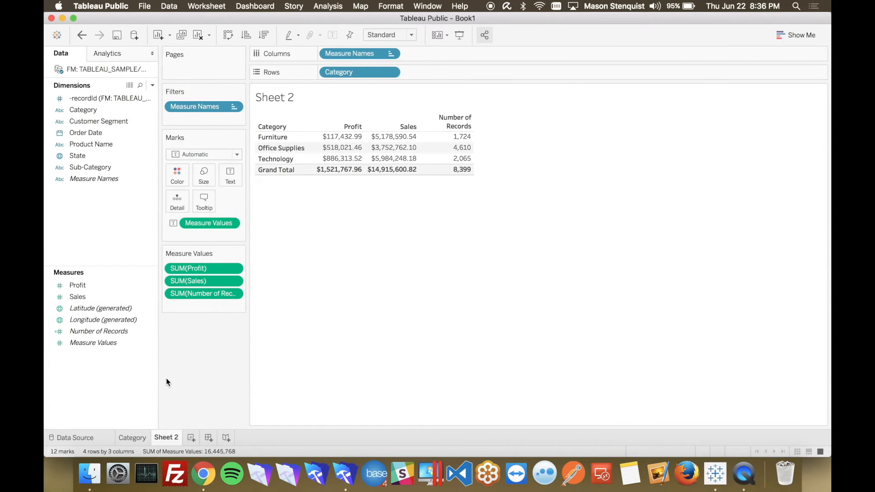
{"action": "right_click", "coordinate": [164, 435]}
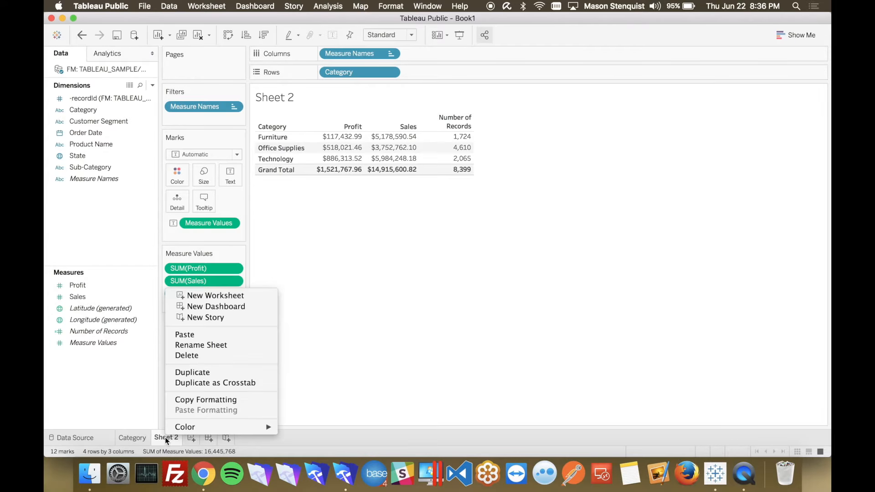
{"action": "left_click", "coordinate": [203, 345]}
{"action": "type", "text": "Sub"}
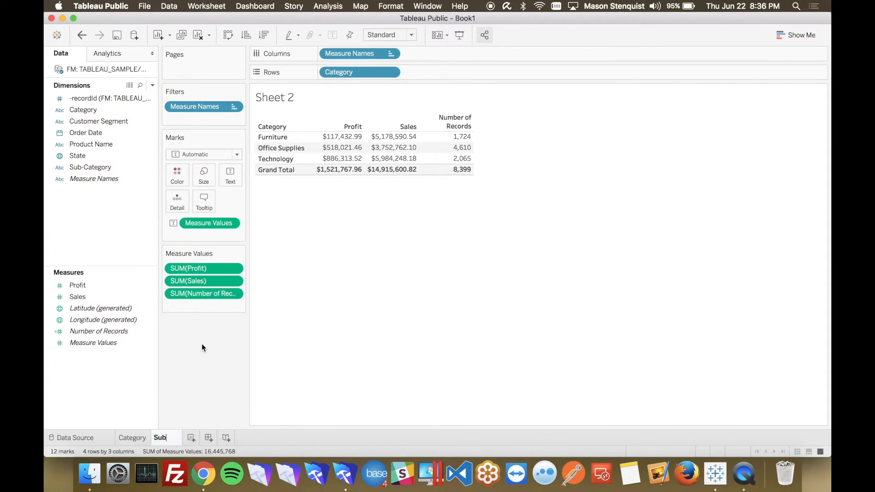
{"action": "type", "text": "-Category"}
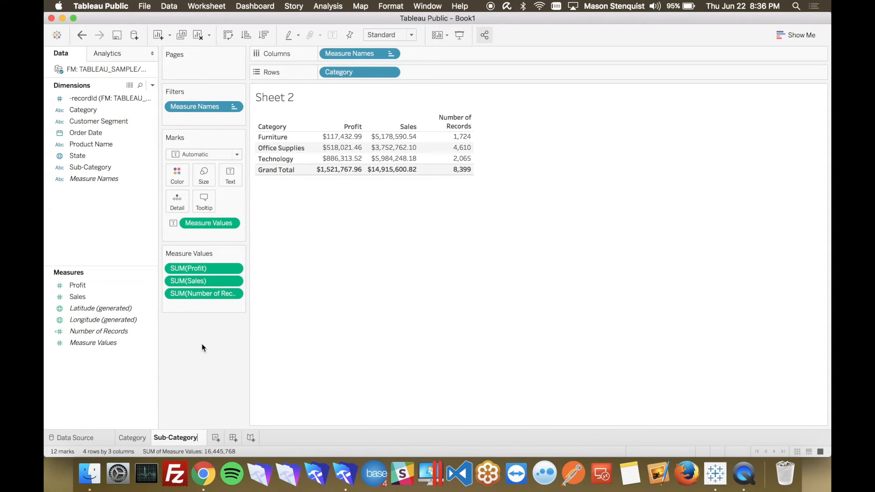
{"action": "key", "text": "Return"}
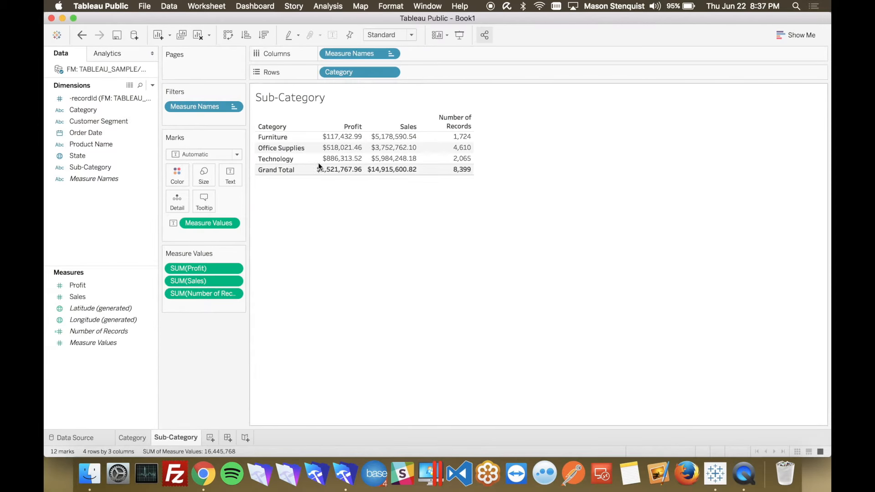
- Swap Category for Sub-Category on Rows, listing 18 sub-categories from Appliances to Telephones
{"action": "left_click_drag", "start_coordinate": [372, 75], "coordinate": [105, 218]}
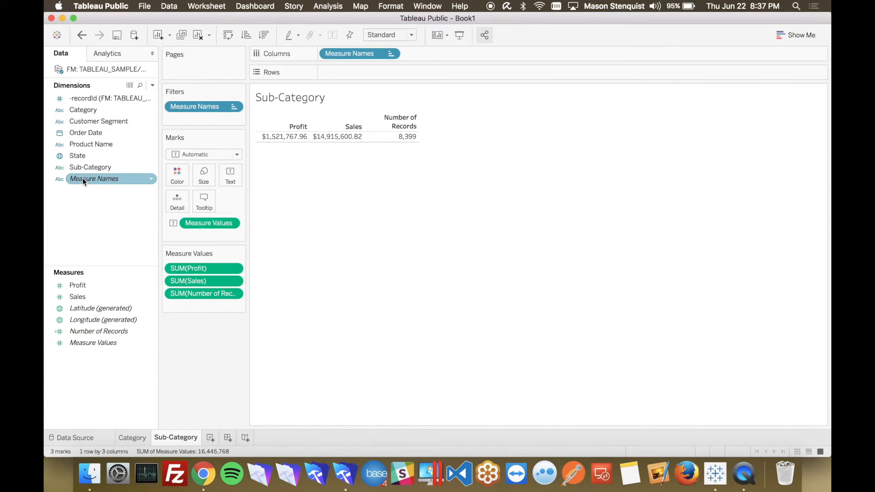
{"action": "left_click_drag", "start_coordinate": [80, 168], "coordinate": [334, 74]}
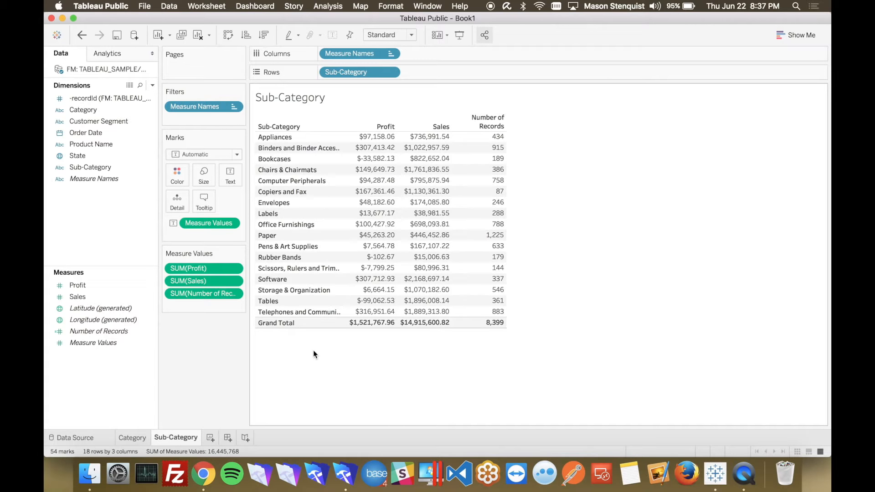
- Add a new worksheet and name it Map
{"action": "left_click", "coordinate": [211, 437]}
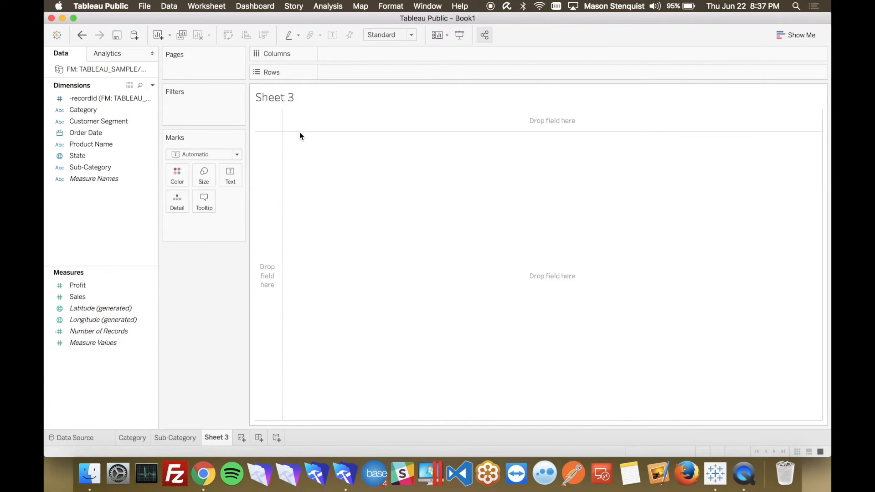
{"action": "right_click", "coordinate": [217, 438]}
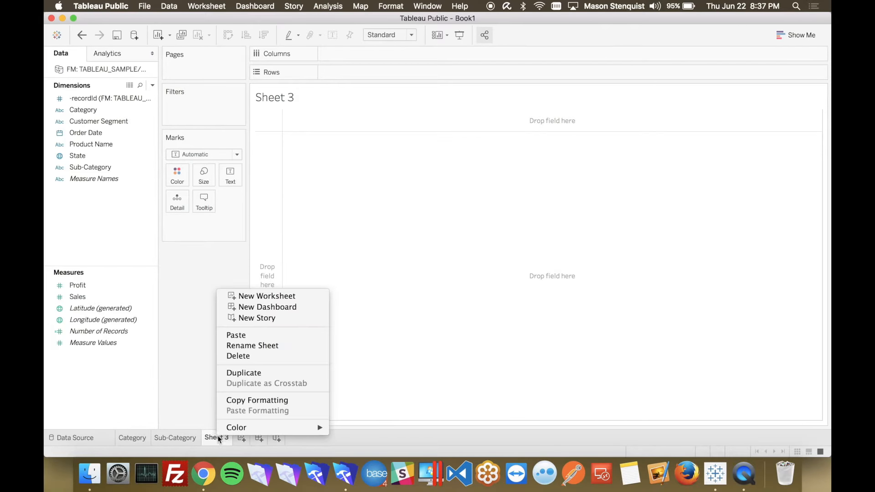
{"action": "left_click", "coordinate": [259, 346]}
{"action": "type", "text": "Map"}
{"action": "key", "text": "Return"}
- Put summed Profit and State on the Marks card to plot 47 state points
{"action": "left_click", "coordinate": [98, 122]}
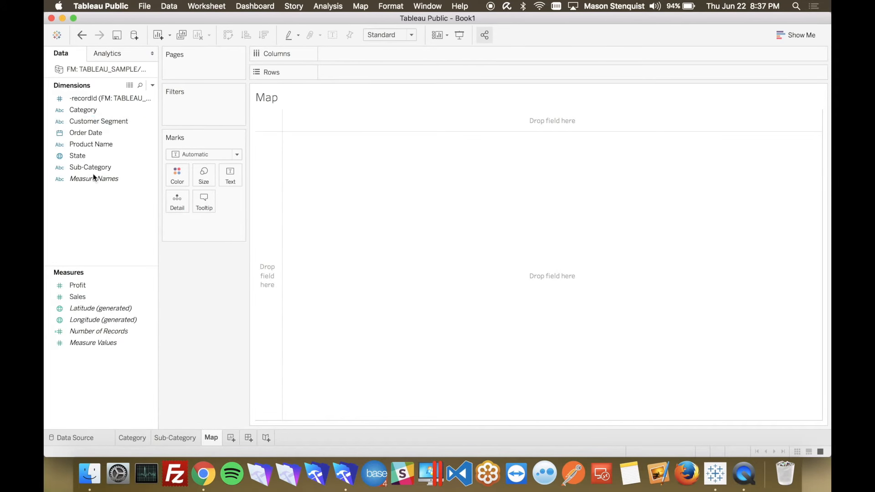
{"action": "left_click", "coordinate": [84, 285]}
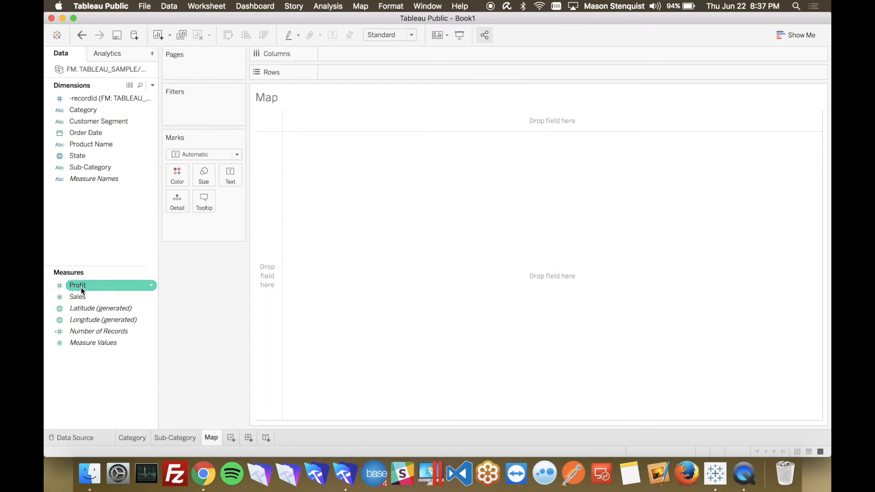
{"action": "left_click_drag", "start_coordinate": [77, 287], "coordinate": [197, 235]}
{"action": "left_click", "coordinate": [78, 157]}
{"action": "left_click_drag", "start_coordinate": [77, 157], "coordinate": [189, 217]}
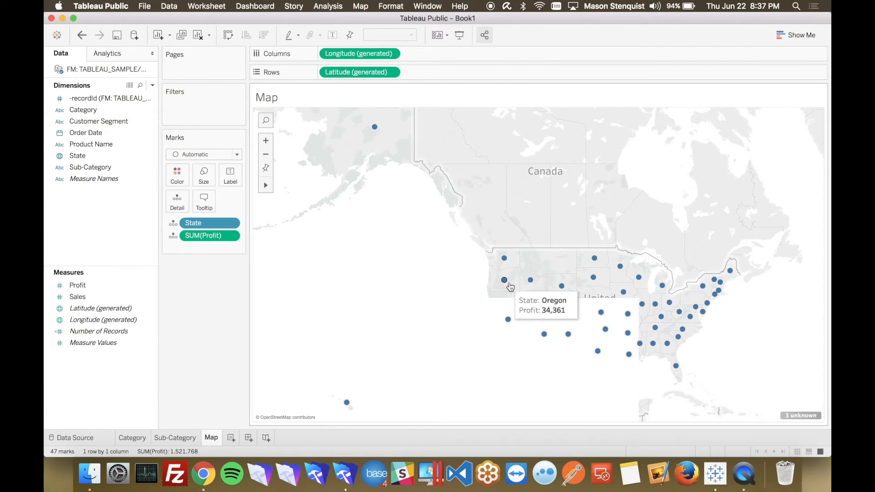
{"action": "left_click_drag", "start_coordinate": [717, 358], "coordinate": [591, 289]}
- Convert the state points into a filled map using Show Me
{"action": "left_click", "coordinate": [728, 341]}
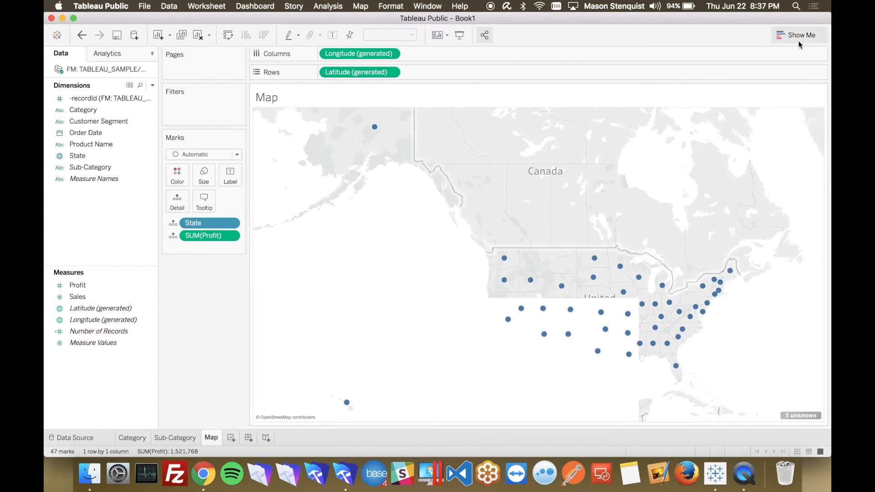
{"action": "left_click", "coordinate": [796, 35]}
{"action": "left_click", "coordinate": [776, 92]}
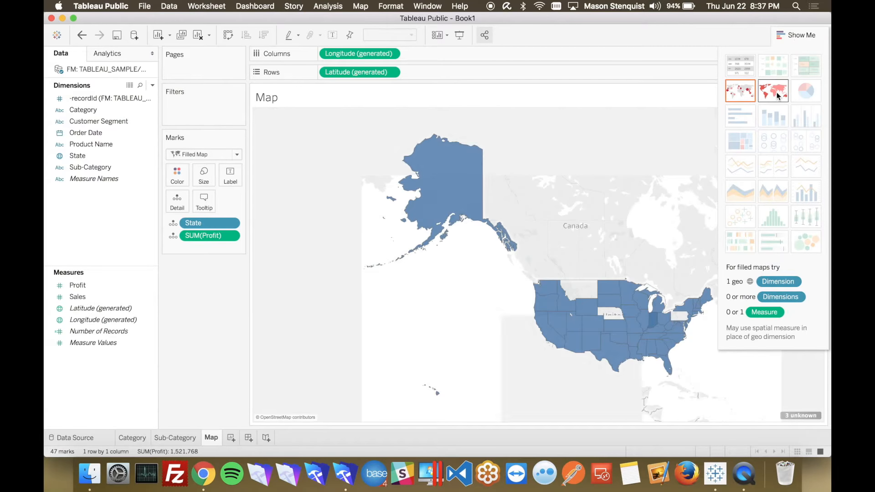
{"action": "left_click", "coordinate": [796, 36]}
- Zoom and pan the filled map to frame the continental United States
{"action": "mouse_move", "coordinate": [268, 128]}
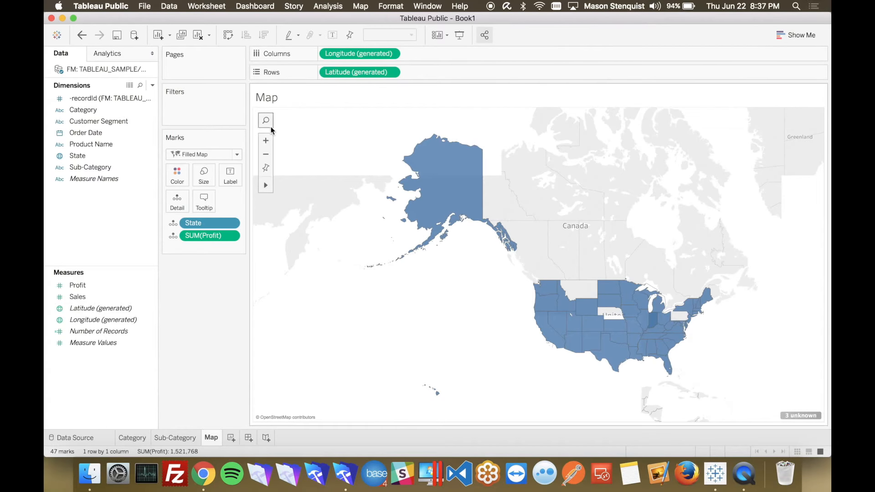
{"action": "left_click", "coordinate": [265, 120]}
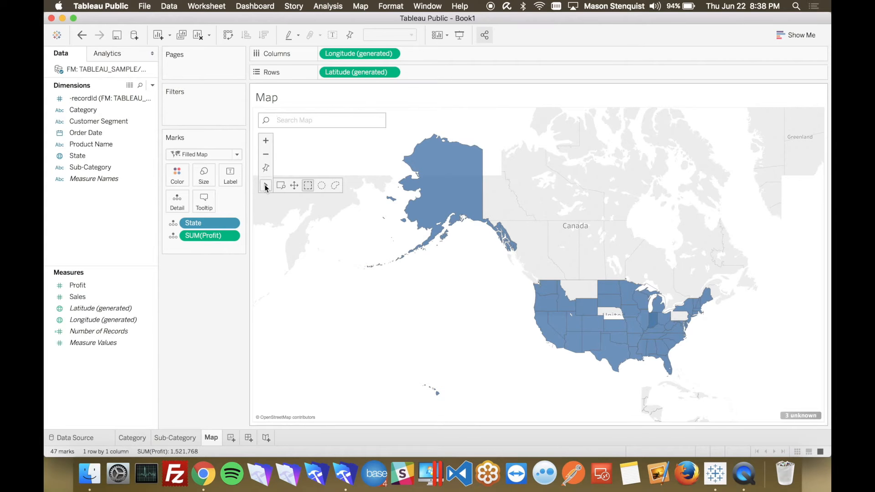
{"action": "left_click", "coordinate": [283, 184]}
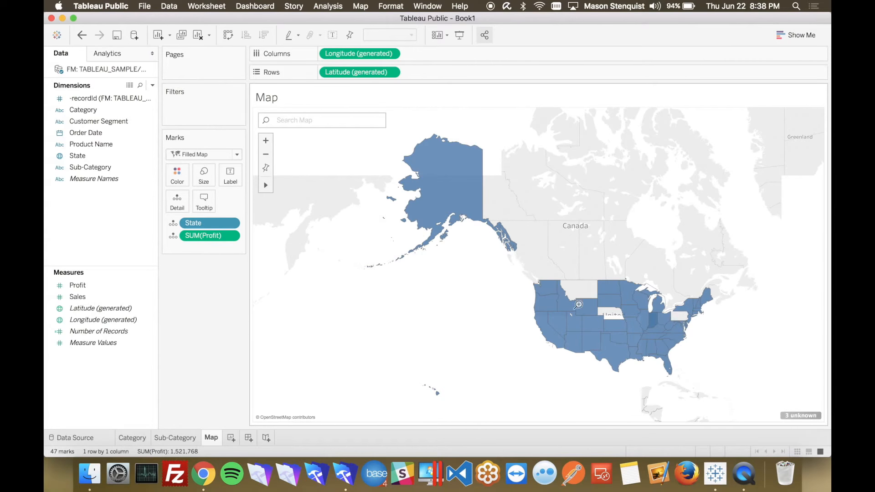
{"action": "left_click", "coordinate": [529, 325]}
{"action": "mouse_move", "coordinate": [267, 184]}
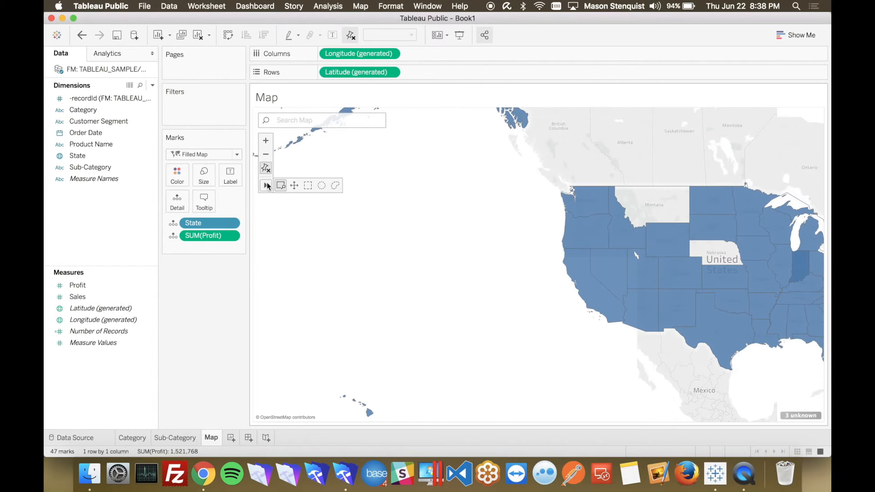
{"action": "left_click", "coordinate": [293, 190]}
{"action": "left_click_drag", "start_coordinate": [574, 312], "coordinate": [369, 304]}
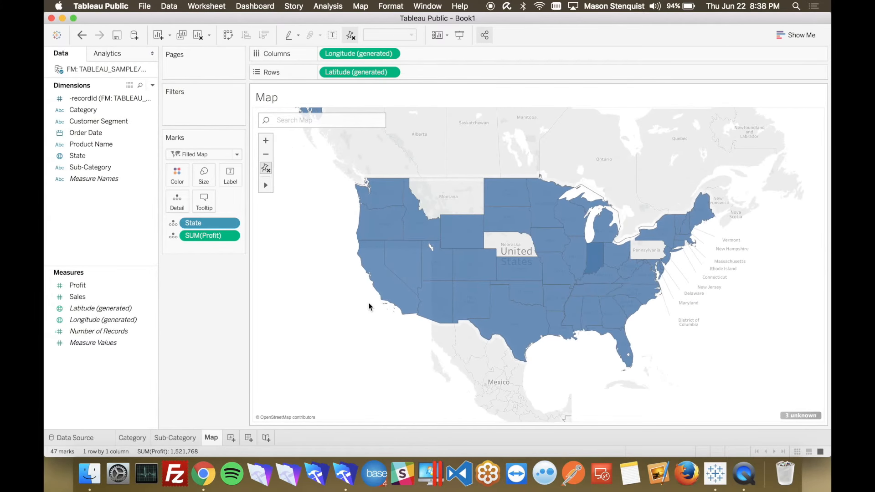
{"action": "mouse_move", "coordinate": [367, 267]}
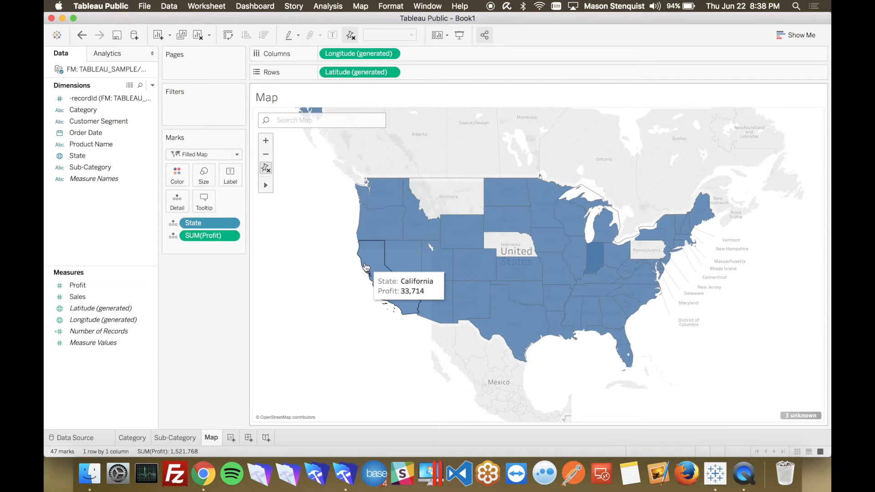
{"action": "mouse_move", "coordinate": [410, 269]}
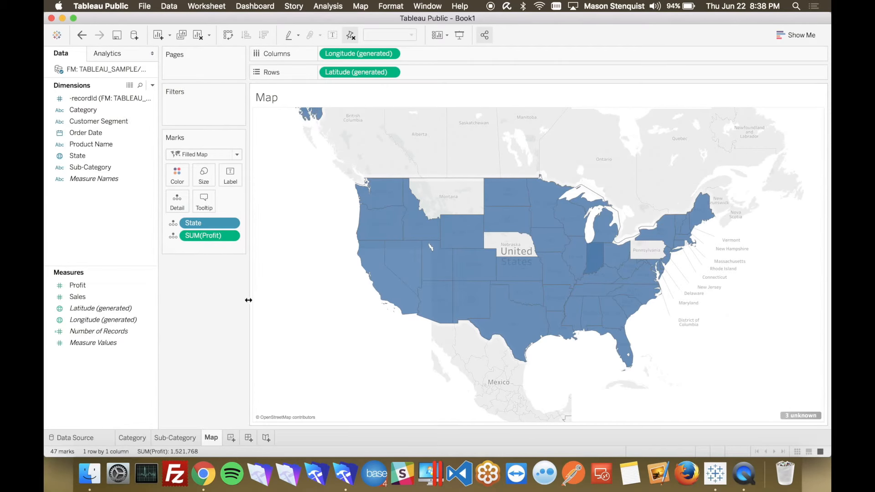
- Change the SUM(Profit) mark to Color so states shade by profit
{"action": "left_click", "coordinate": [174, 236]}
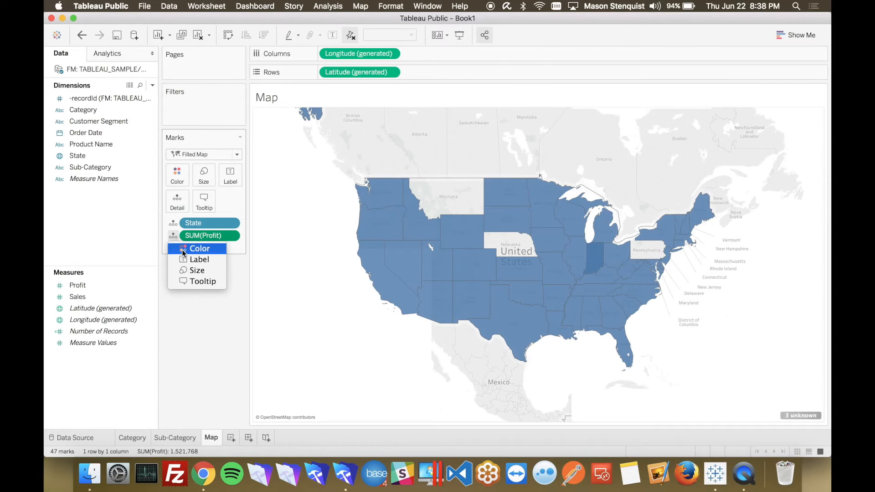
{"action": "left_click", "coordinate": [182, 250]}
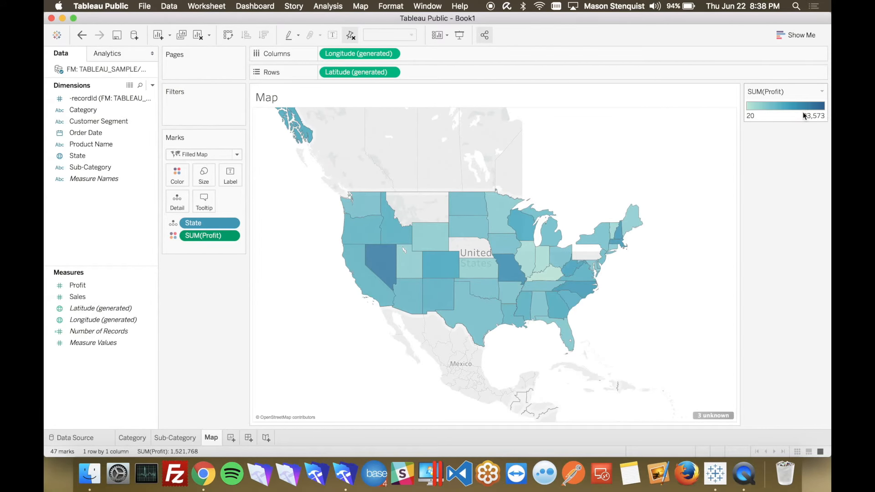
{"action": "left_click", "coordinate": [173, 238]}
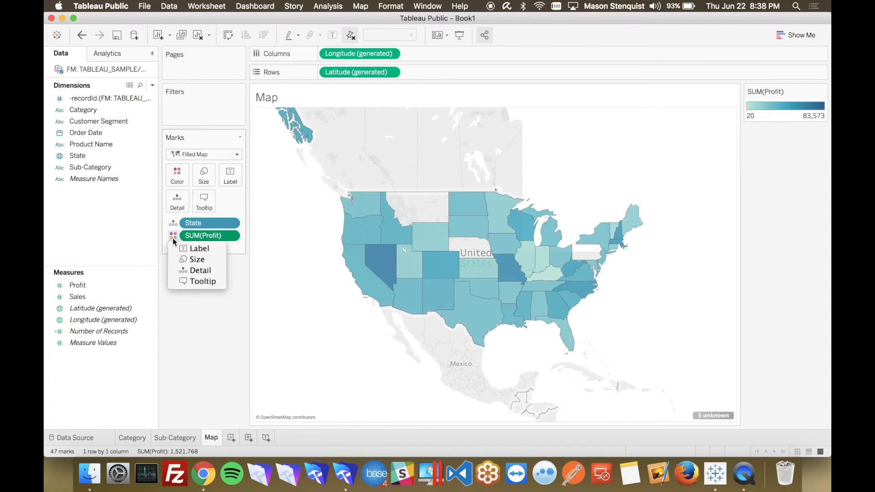
{"action": "left_click", "coordinate": [173, 238]}
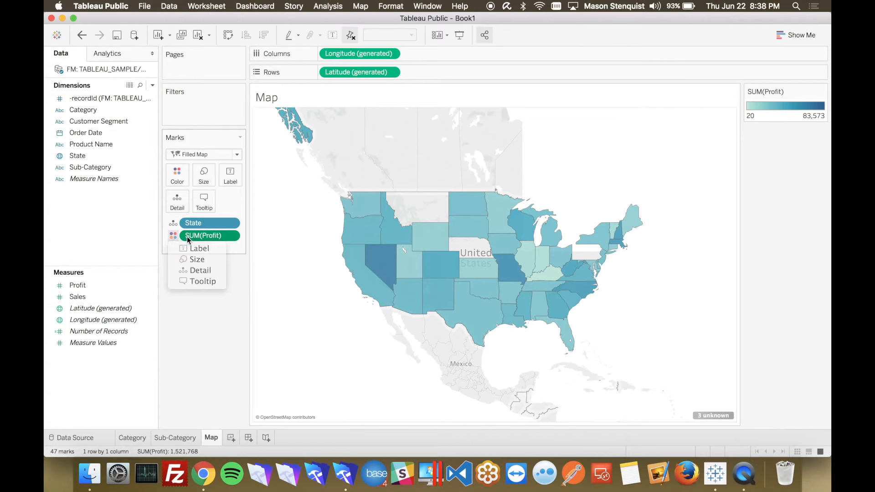
- Apply the Red-Green Diverging palette to the Profit colours (20 to 83,573)
{"action": "left_click", "coordinate": [177, 177]}
{"action": "left_click", "coordinate": [219, 211]}
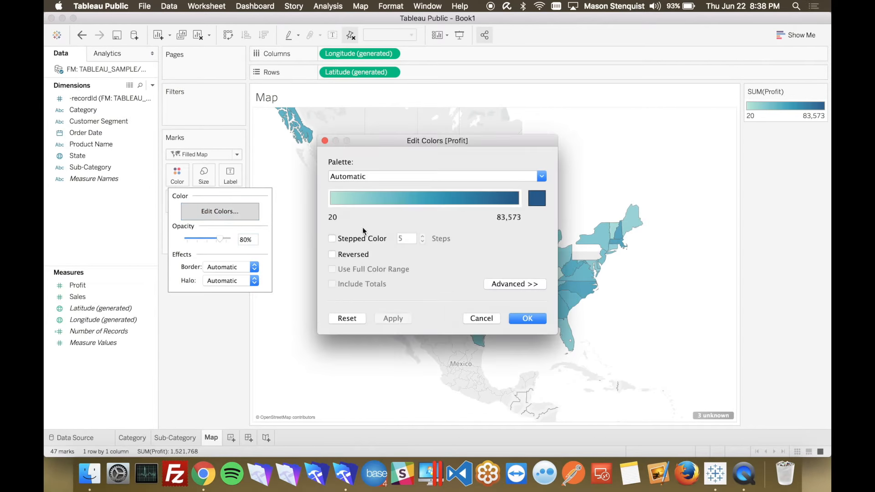
{"action": "left_click", "coordinate": [541, 178]}
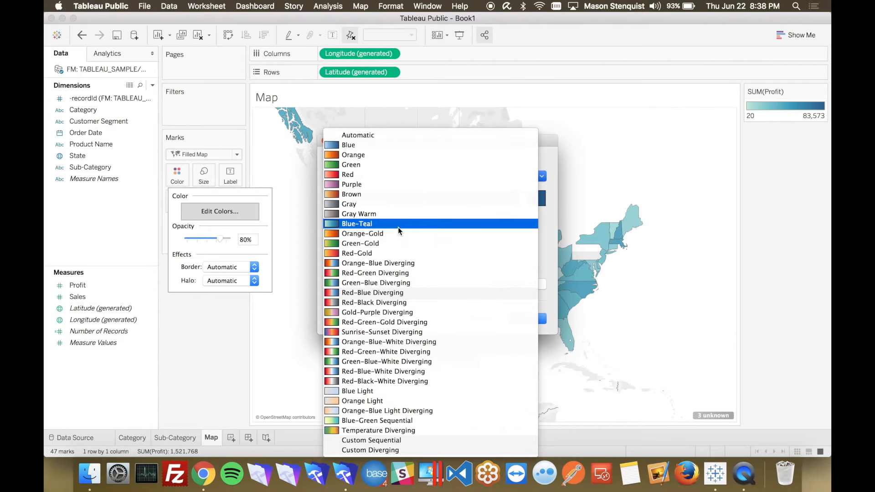
{"action": "left_click", "coordinate": [391, 273]}
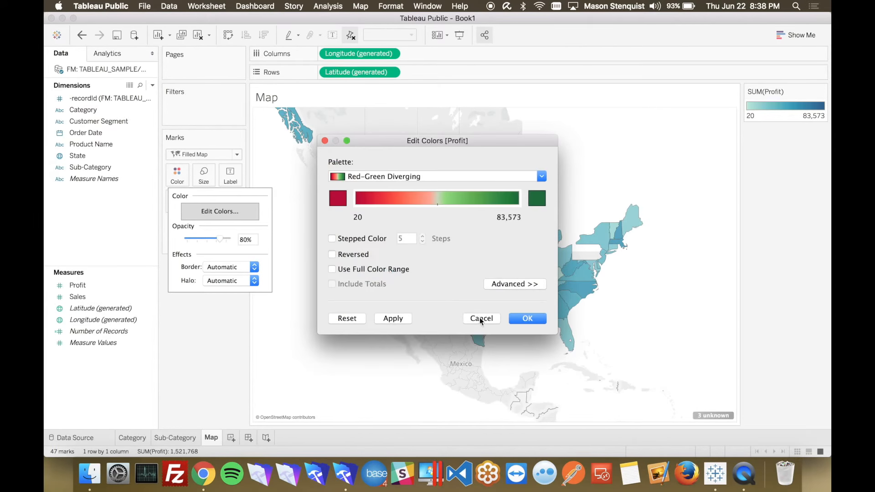
{"action": "left_click", "coordinate": [531, 320]}
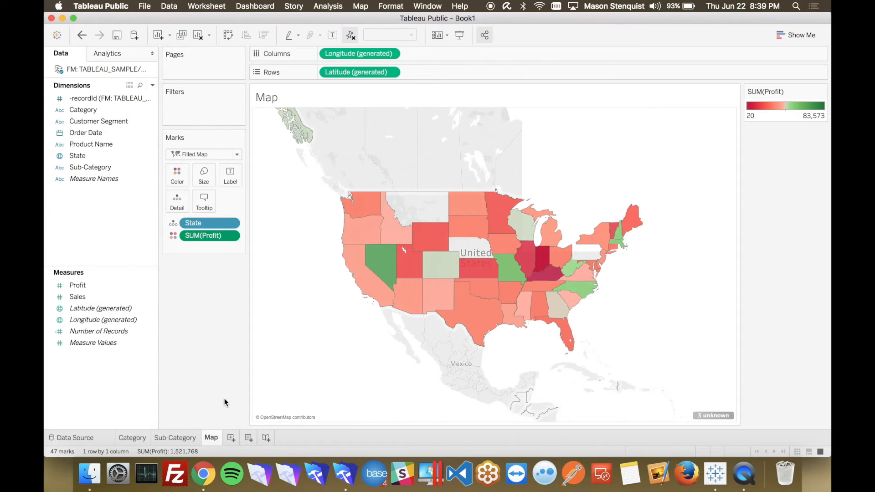
- Create Sheet 4 listing all 1211 product names, with summed Profit and Sales on Marks
{"action": "left_click", "coordinate": [230, 439]}
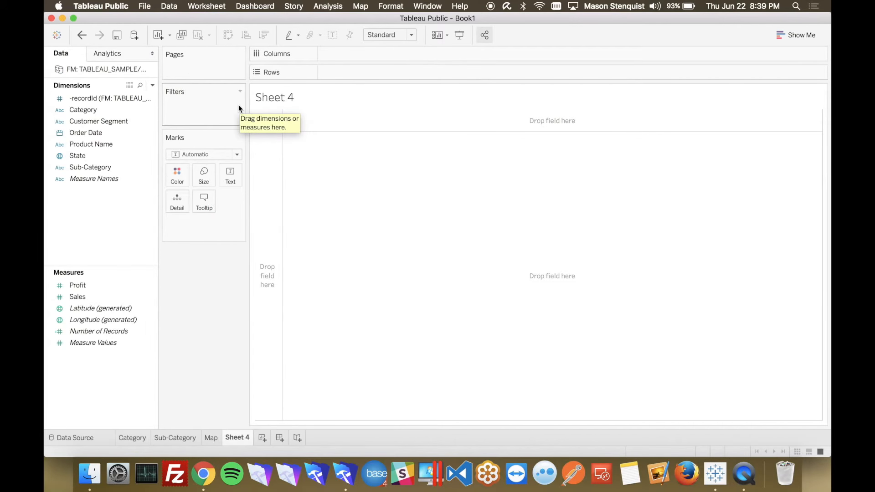
{"action": "left_click", "coordinate": [82, 156]}
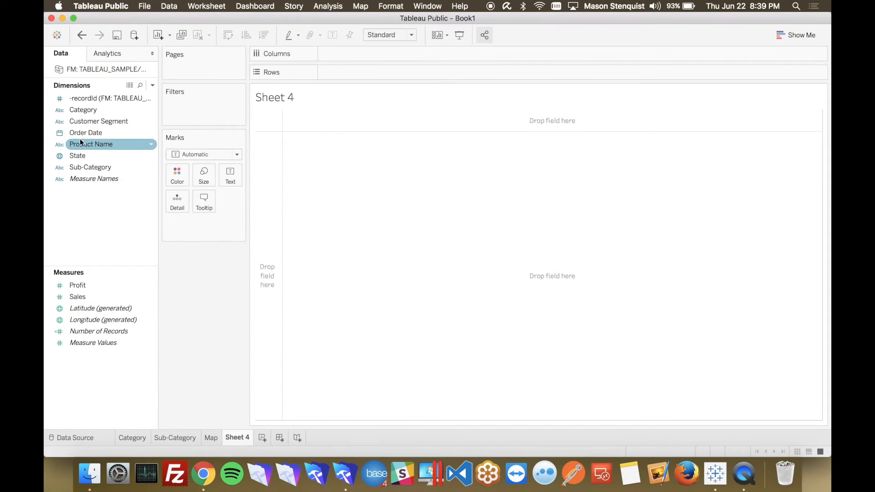
{"action": "left_click_drag", "start_coordinate": [74, 144], "coordinate": [336, 76]}
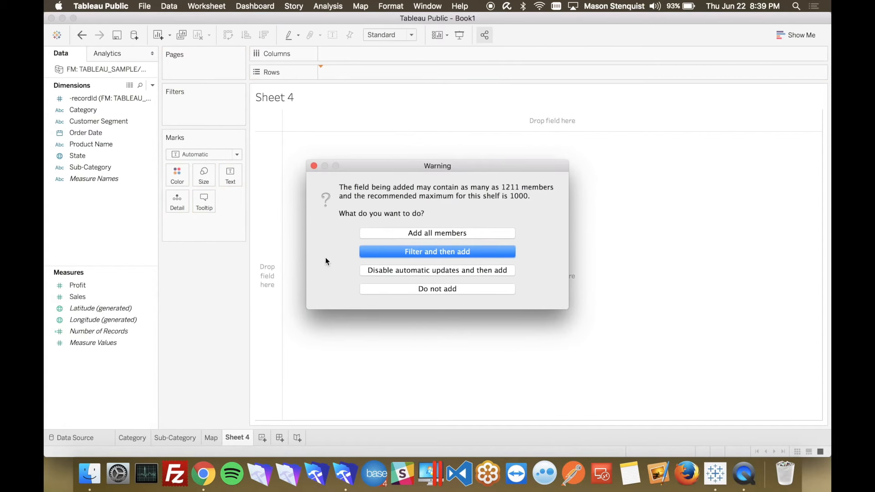
{"action": "left_click", "coordinate": [431, 233]}
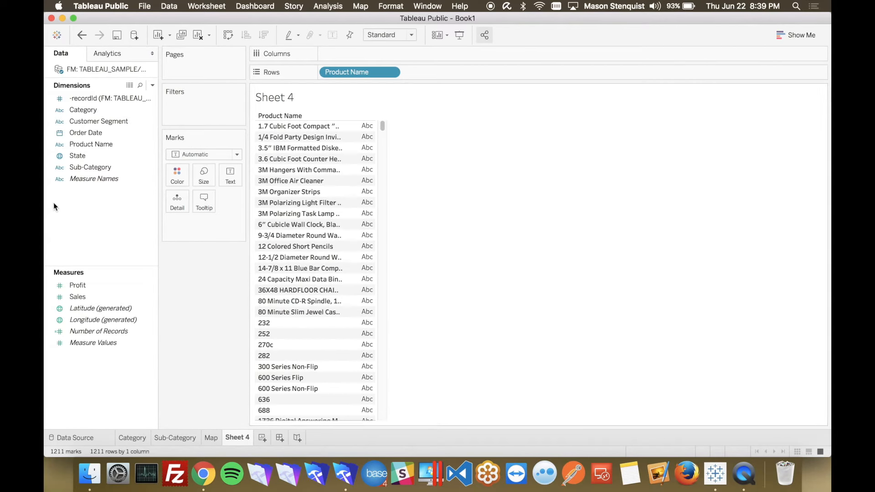
{"action": "left_click", "coordinate": [81, 287]}
{"action": "left_click_drag", "start_coordinate": [81, 296], "coordinate": [182, 217]}
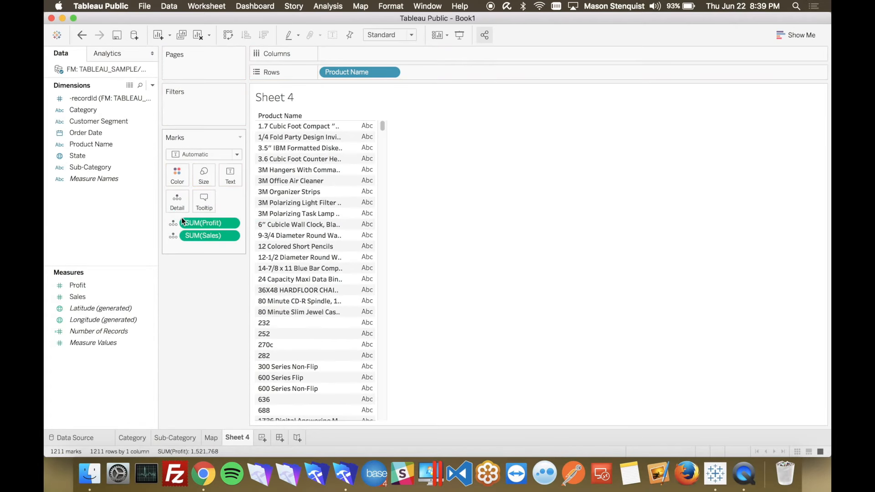
- Chart Profit and Sales as side-by-side horizontal bars for each product
{"action": "left_click", "coordinate": [788, 31]}
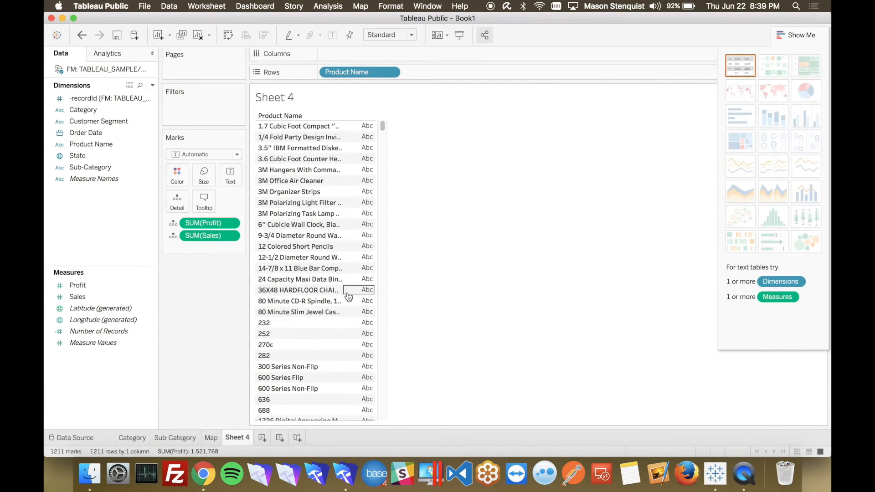
{"action": "left_click_drag", "start_coordinate": [203, 225], "coordinate": [358, 53]}
{"action": "left_click_drag", "start_coordinate": [200, 224], "coordinate": [434, 51]}
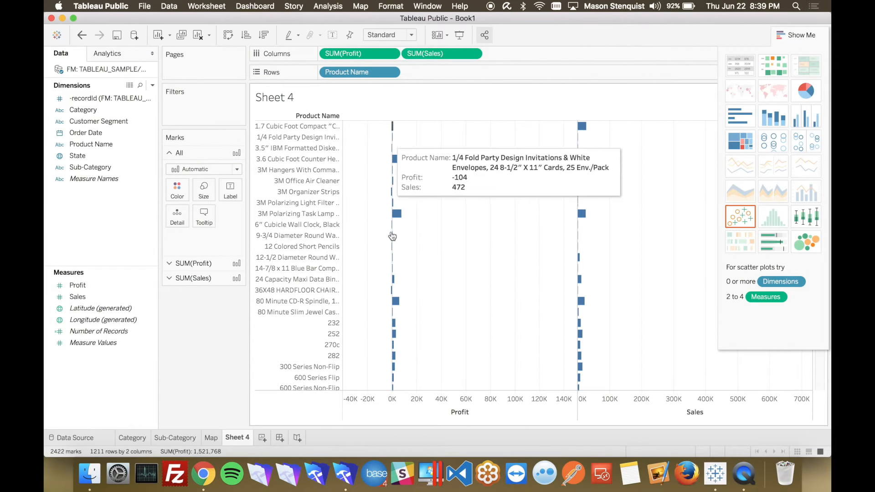
{"action": "scroll", "coordinate": [406, 190], "scroll_direction": "down", "scroll_amount": 3}
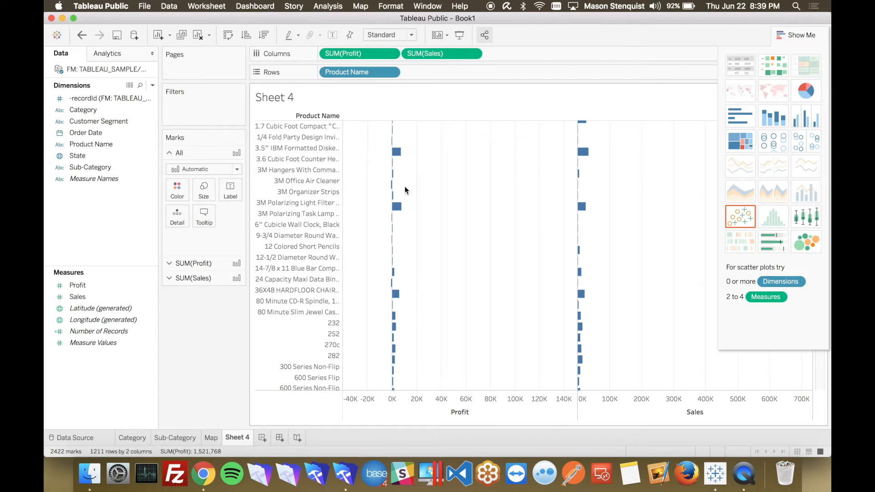
{"action": "scroll", "coordinate": [406, 190], "scroll_direction": "up", "scroll_amount": 3}
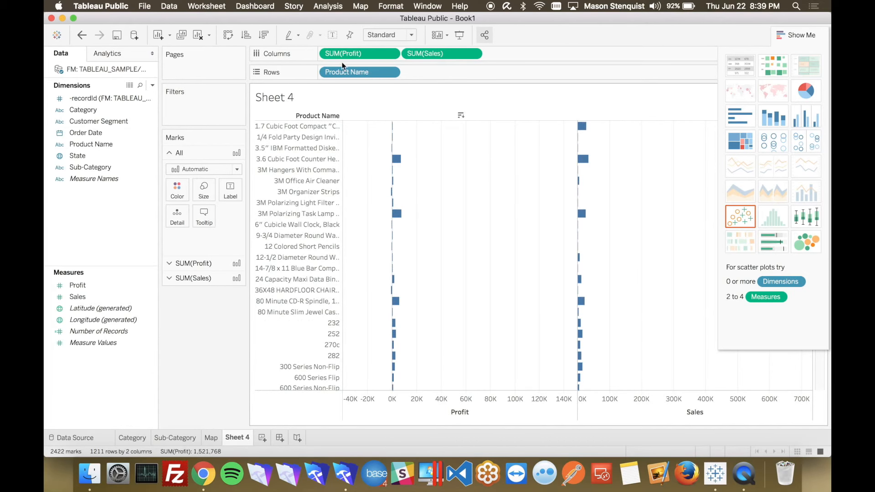
- Sort products by Profit descending, FileMaker on top, and close the Show Me panel
{"action": "left_click", "coordinate": [371, 55]}
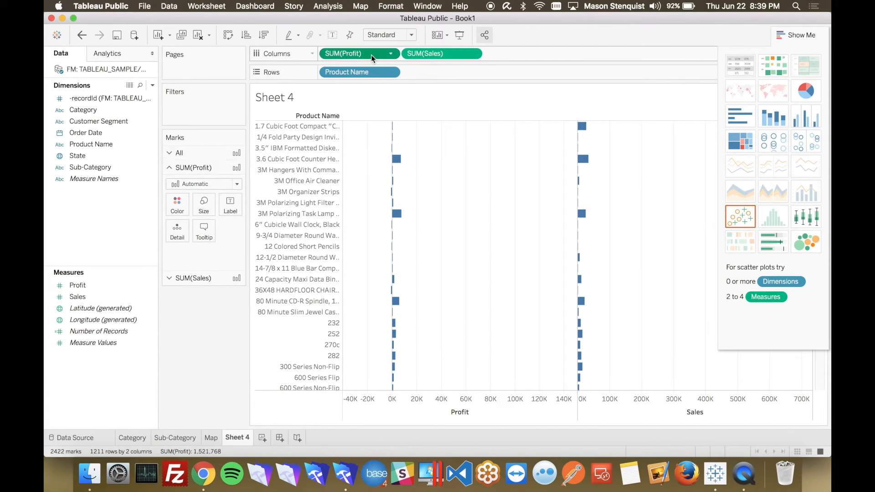
{"action": "left_click", "coordinate": [264, 35]}
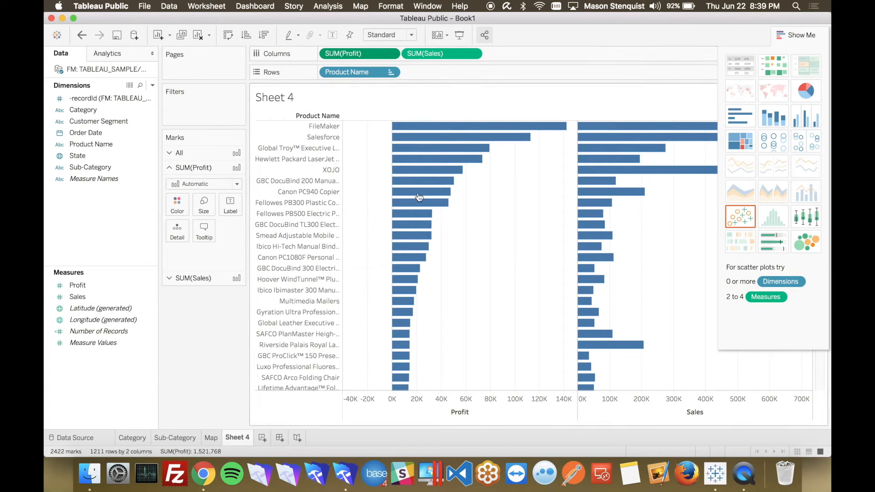
{"action": "mouse_move", "coordinate": [457, 127]}
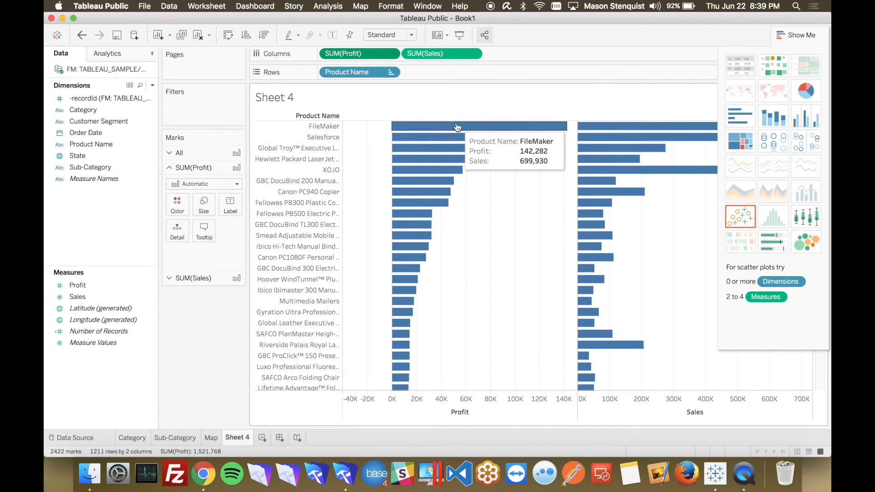
{"action": "mouse_move", "coordinate": [576, 129]}
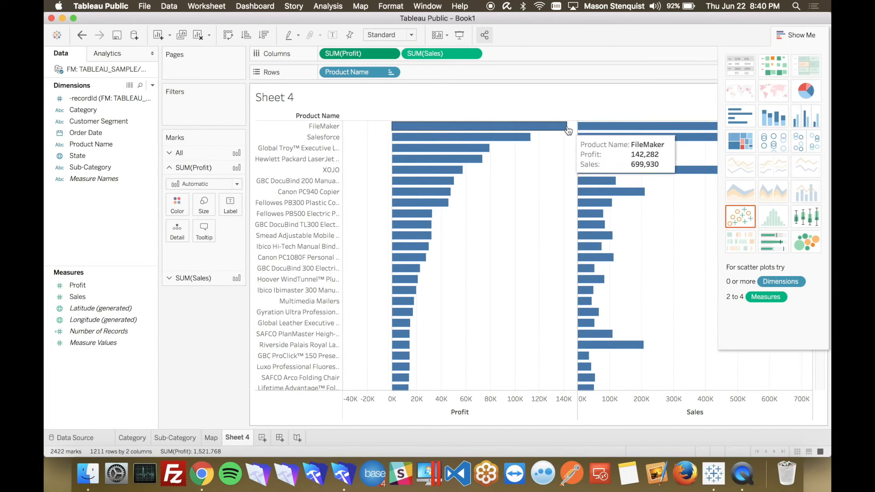
{"action": "left_click", "coordinate": [800, 35]}
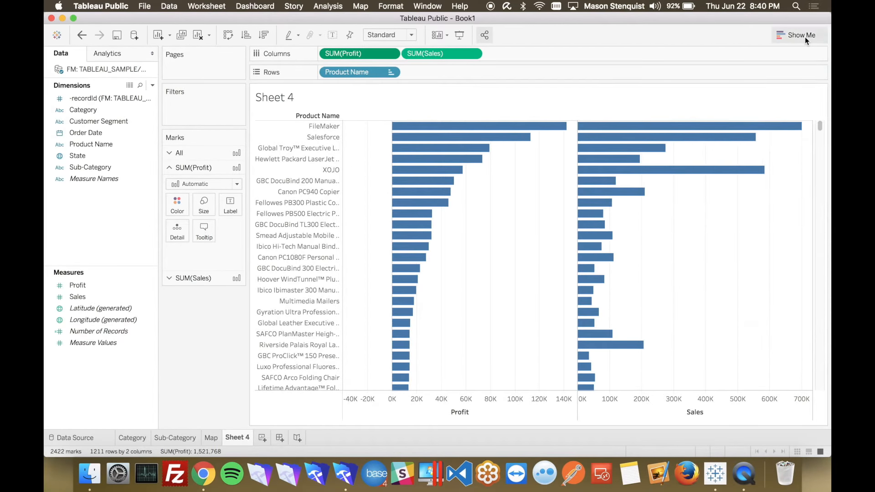
{"action": "mouse_move", "coordinate": [542, 127]}
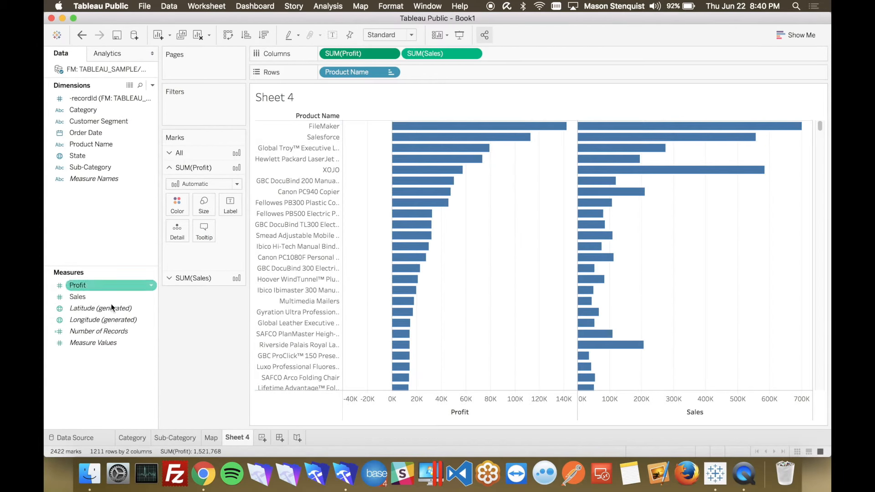
- Label the Profit bars with their profit values only, e.g. 142,282 for FileMaker
{"action": "left_click_drag", "start_coordinate": [78, 285], "coordinate": [235, 203]}
{"action": "left_click_drag", "start_coordinate": [77, 297], "coordinate": [231, 209]}
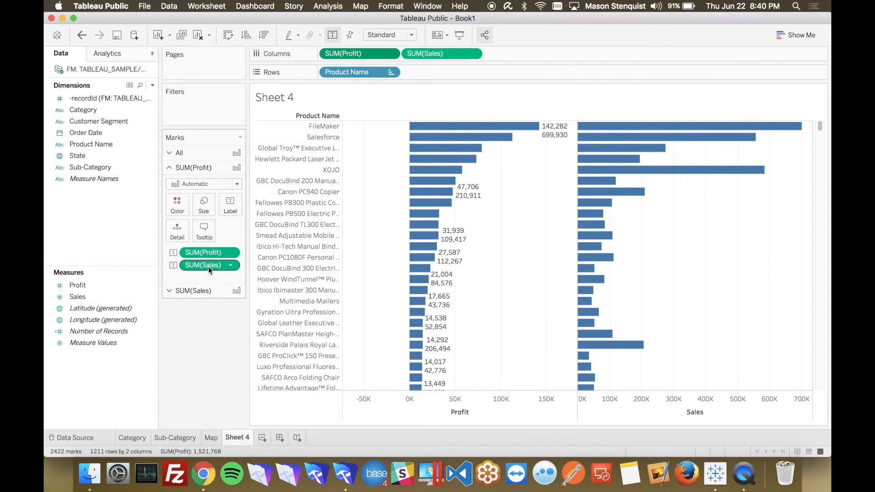
{"action": "key", "text": "Delete"}
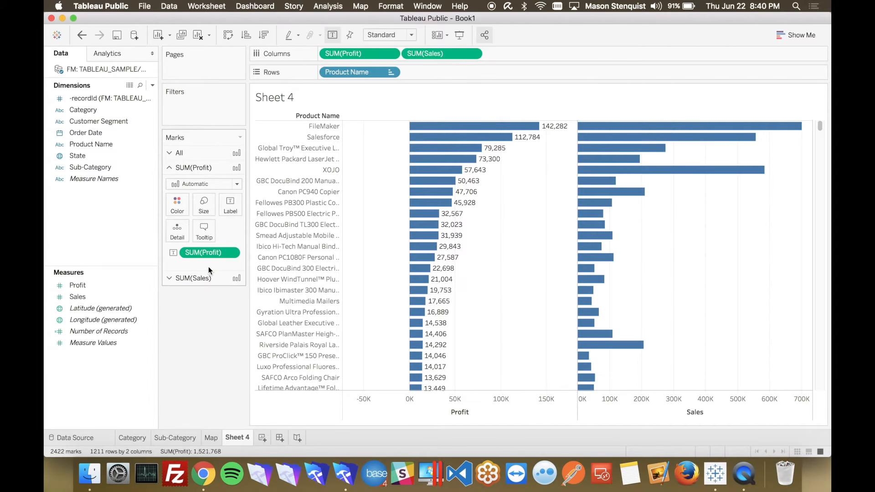
- Label the Sales bars with their sales values, e.g. 699,930 for FileMaker
{"action": "left_click", "coordinate": [434, 52]}
{"action": "left_click", "coordinate": [66, 295]}
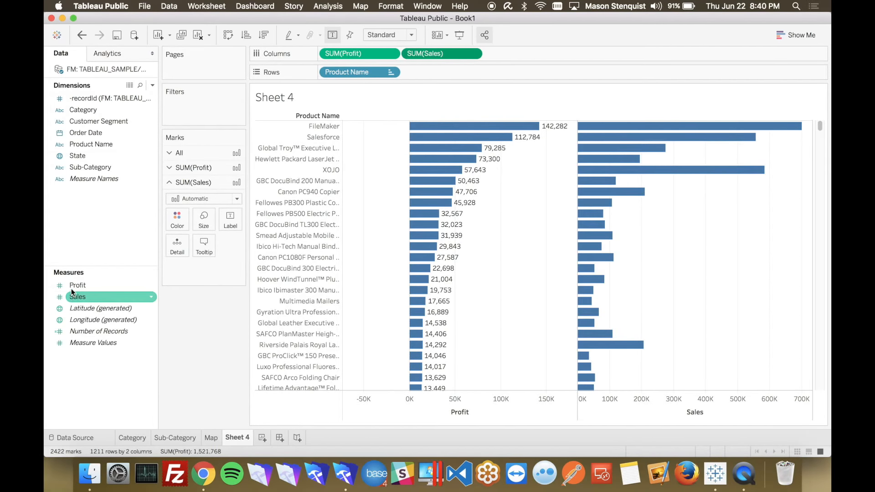
{"action": "left_click_drag", "start_coordinate": [73, 295], "coordinate": [228, 223]}
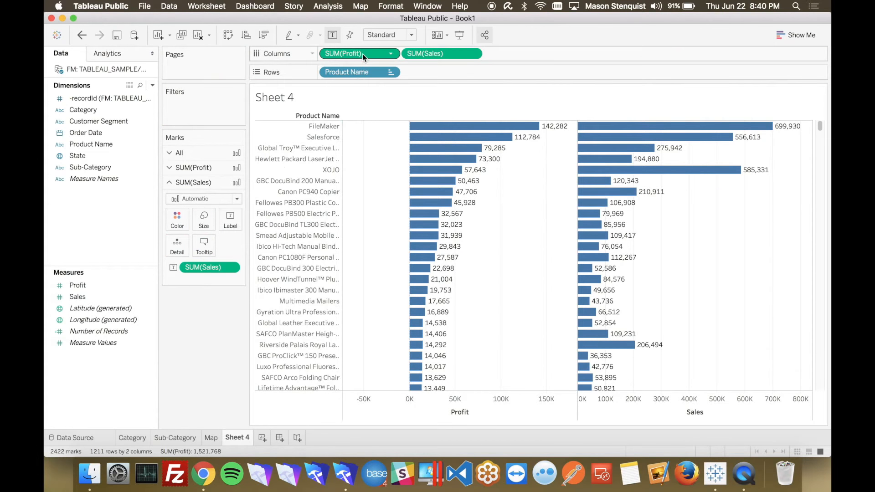
{"action": "left_click", "coordinate": [346, 54]}
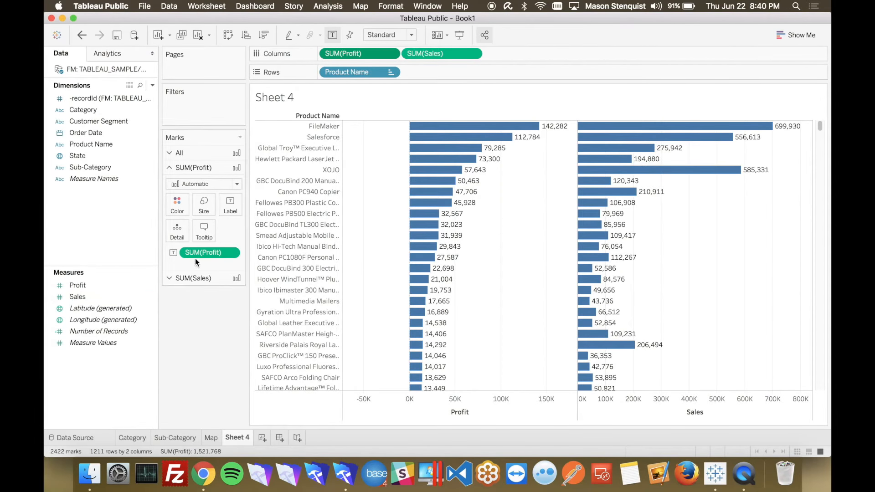
- Colour both Profit and Sales bars by summed Profit, orange-to-blue from -31,886 to 142,282
{"action": "mouse_move", "coordinate": [176, 251]}
{"action": "left_mouse_down"}
{"action": "mouse_move", "coordinate": [151, 246]}
{"action": "mouse_move", "coordinate": [170, 210]}
{"action": "left_mouse_up"}
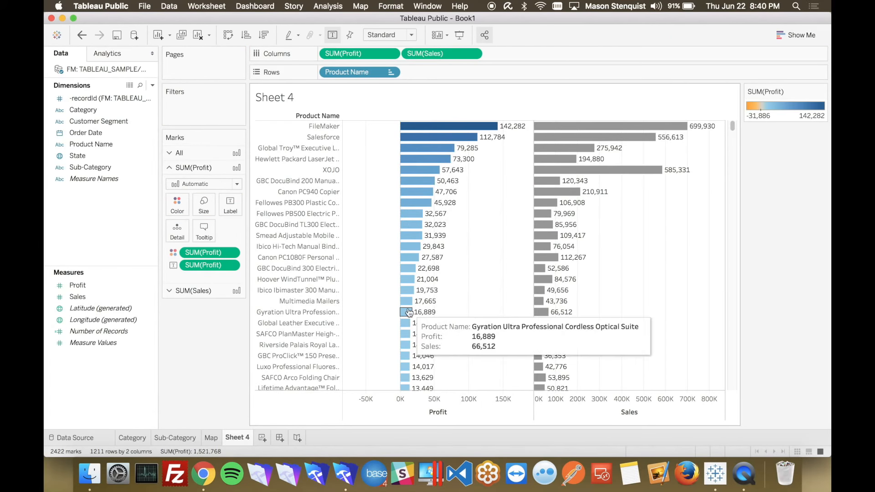
{"action": "left_click", "coordinate": [430, 54]}
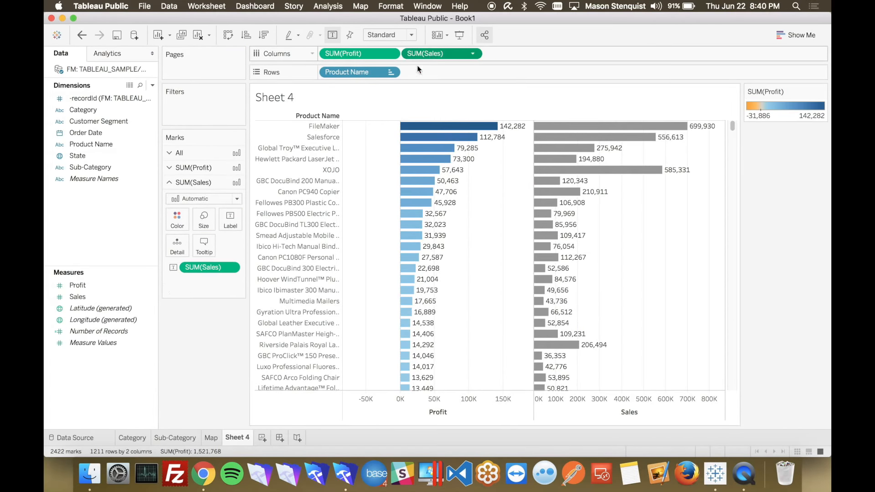
{"action": "left_click", "coordinate": [68, 285]}
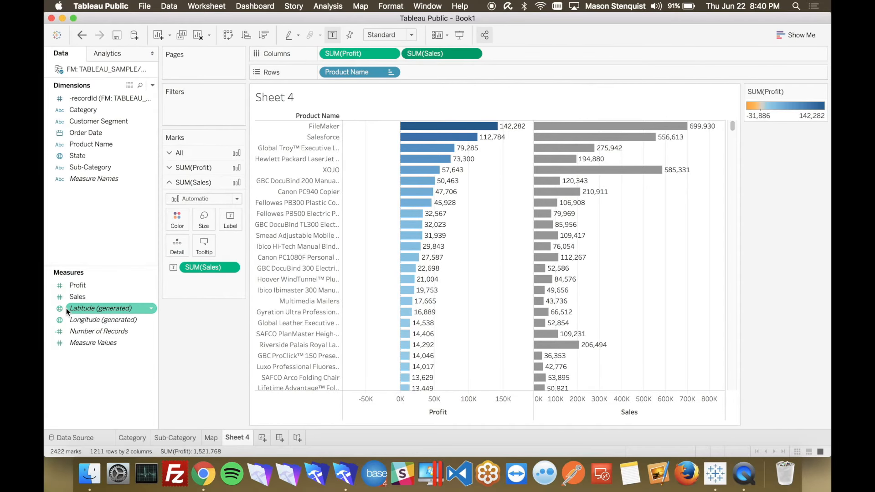
{"action": "left_click", "coordinate": [69, 286]}
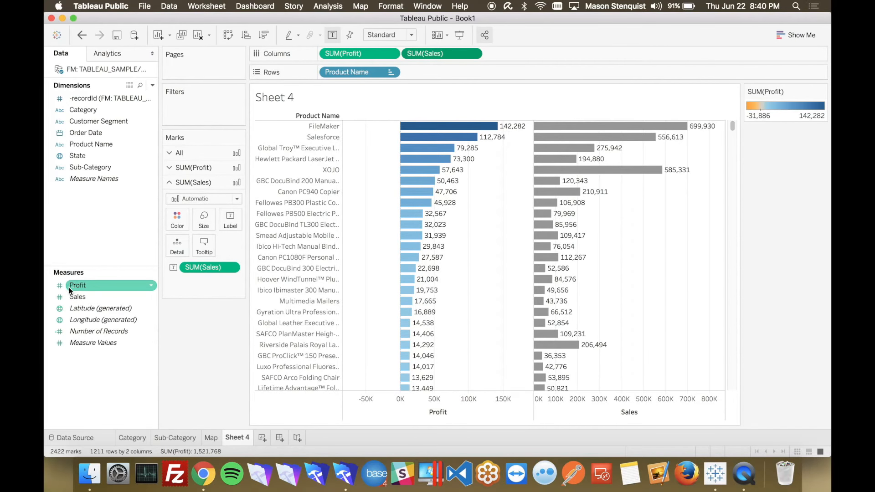
{"action": "left_click_drag", "start_coordinate": [69, 287], "coordinate": [179, 222]}
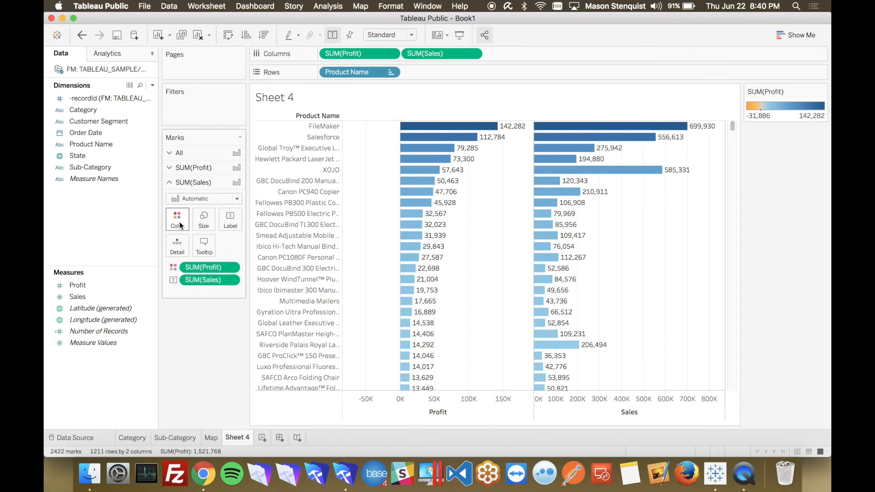
{"action": "scroll", "coordinate": [550, 241], "scroll_direction": "down", "scroll_amount": 15}
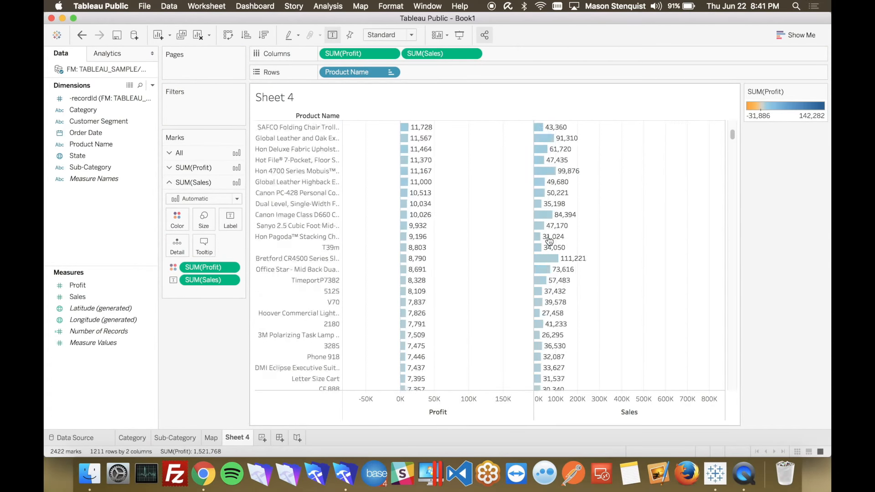
{"action": "scroll", "coordinate": [550, 240], "scroll_direction": "down", "scroll_amount": 15}
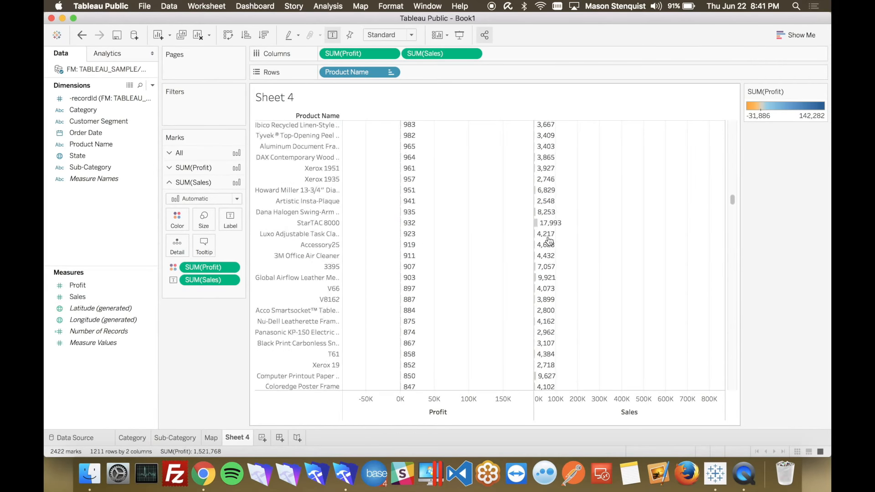
{"action": "left_click_drag", "start_coordinate": [732, 227], "coordinate": [737, 95]}
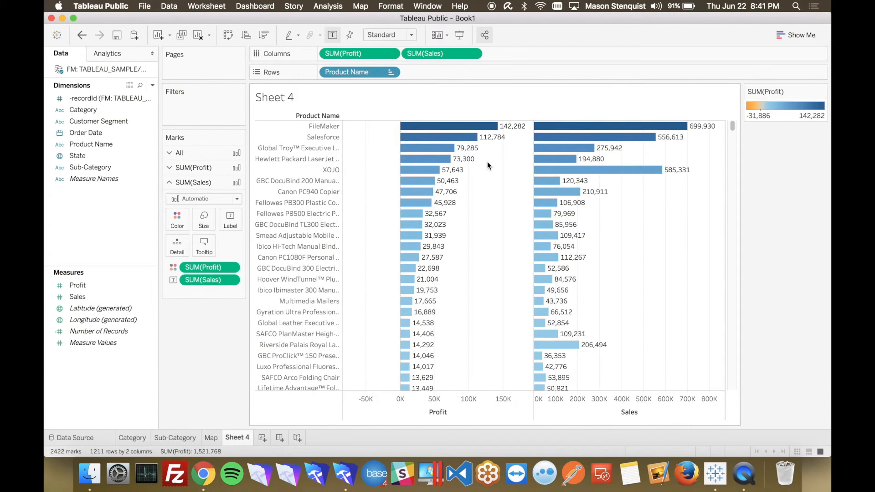
- Rename Sheet 4 to Product and create a new blank Dashboard 1
{"action": "right_click", "coordinate": [235, 438]}
{"action": "left_click", "coordinate": [280, 342]}
{"action": "type", "text": "Product"}
{"action": "key", "text": "Return"}
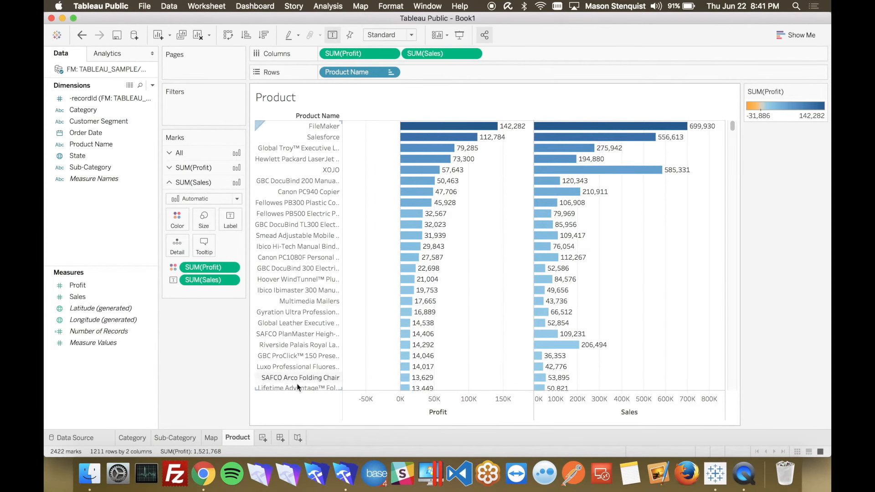
{"action": "left_click", "coordinate": [280, 438]}
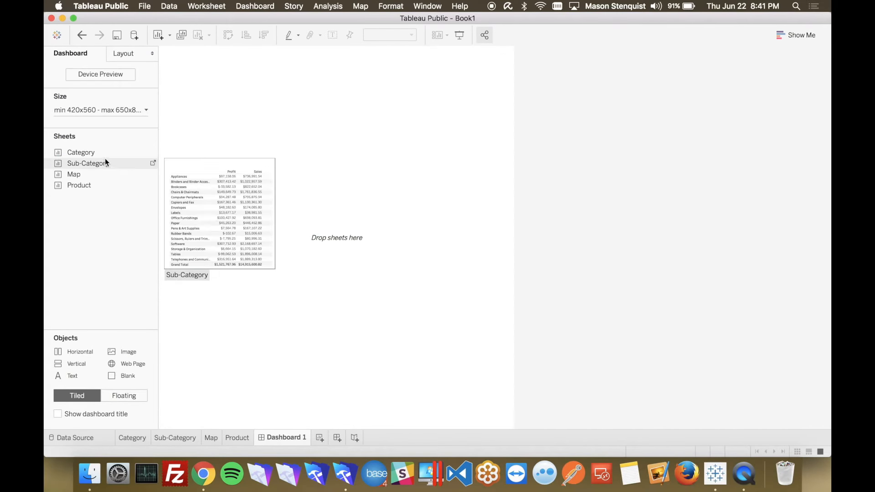
- Place the Map sheet onto Dashboard 1 so it fills the canvas
{"action": "mouse_move", "coordinate": [102, 152]}
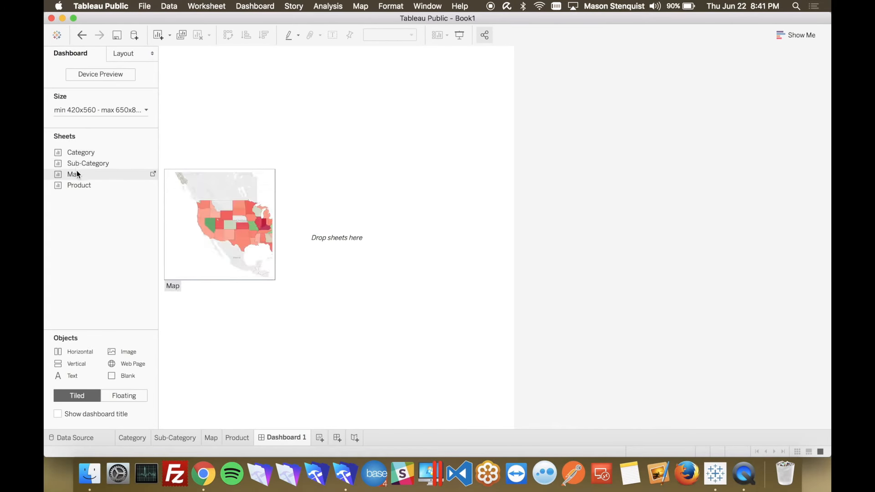
{"action": "left_click_drag", "start_coordinate": [76, 175], "coordinate": [186, 110]}
{"action": "left_click_drag", "start_coordinate": [199, 80], "coordinate": [199, 79]}
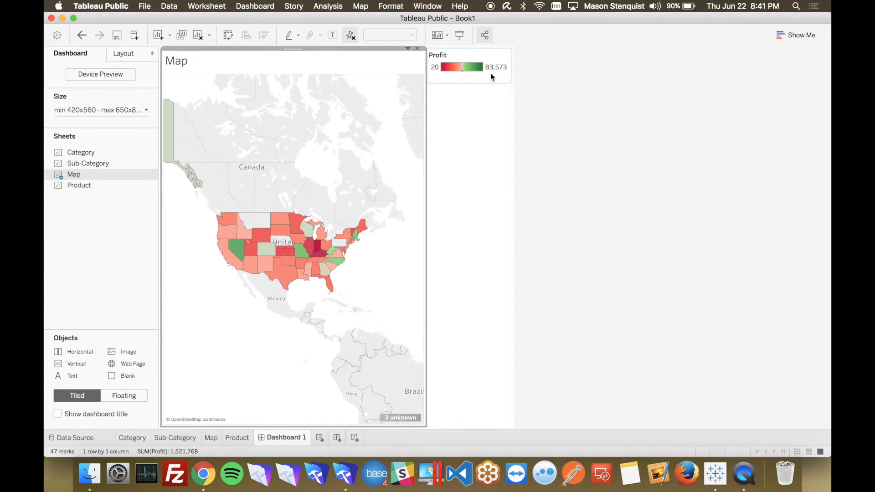
- Remove the map's Profit legend container from the dashboard
{"action": "left_click", "coordinate": [485, 120]}
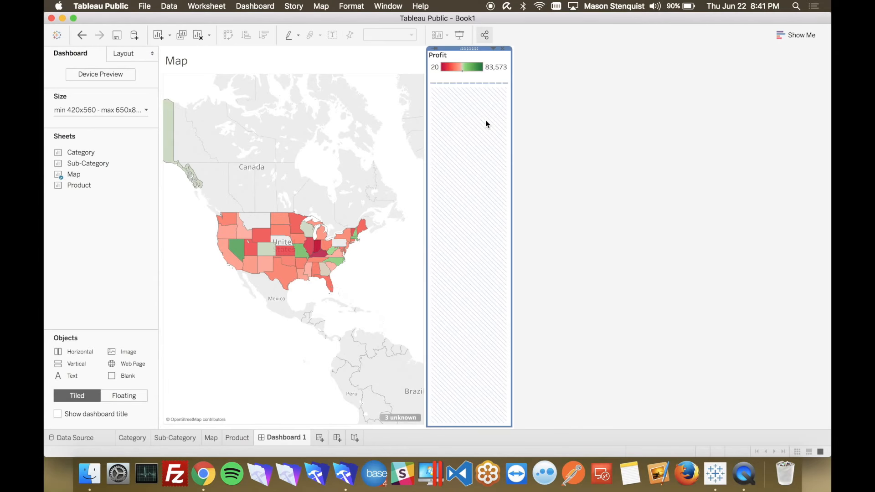
{"action": "left_click", "coordinate": [504, 50]}
{"action": "left_click", "coordinate": [519, 249]}
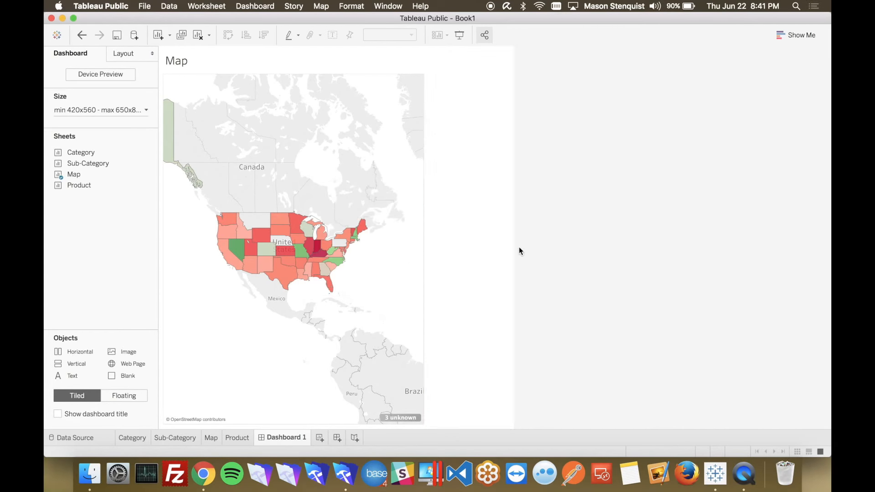
- Place the Category table right of the map, then Sub-Category right of Category
{"action": "mouse_move", "coordinate": [78, 157]}
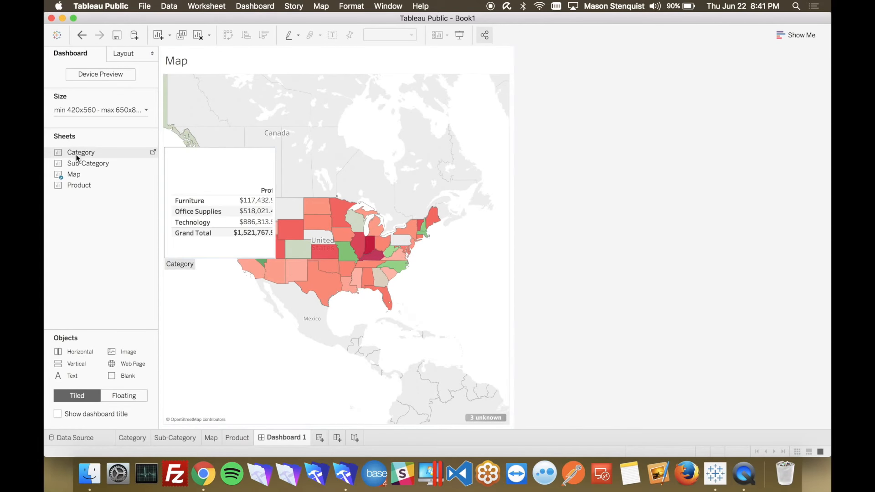
{"action": "mouse_move", "coordinate": [73, 157]}
{"action": "left_mouse_down"}
{"action": "mouse_move", "coordinate": [544, 150]}
{"action": "mouse_move", "coordinate": [504, 139]}
{"action": "mouse_move", "coordinate": [511, 138]}
{"action": "left_mouse_up"}
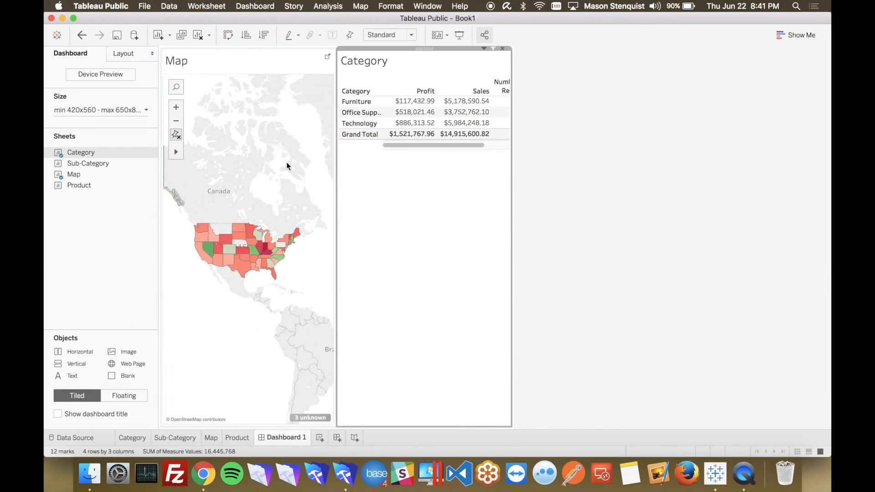
{"action": "mouse_move", "coordinate": [75, 165]}
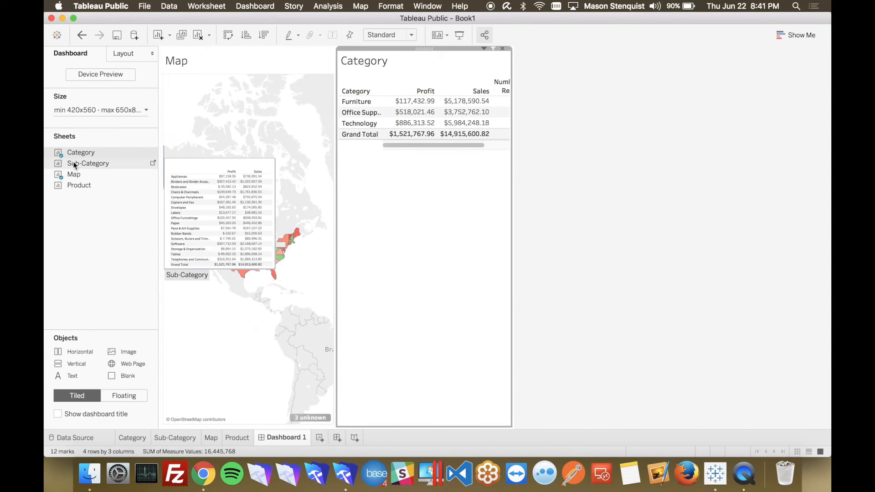
{"action": "left_click_drag", "start_coordinate": [72, 164], "coordinate": [512, 185]}
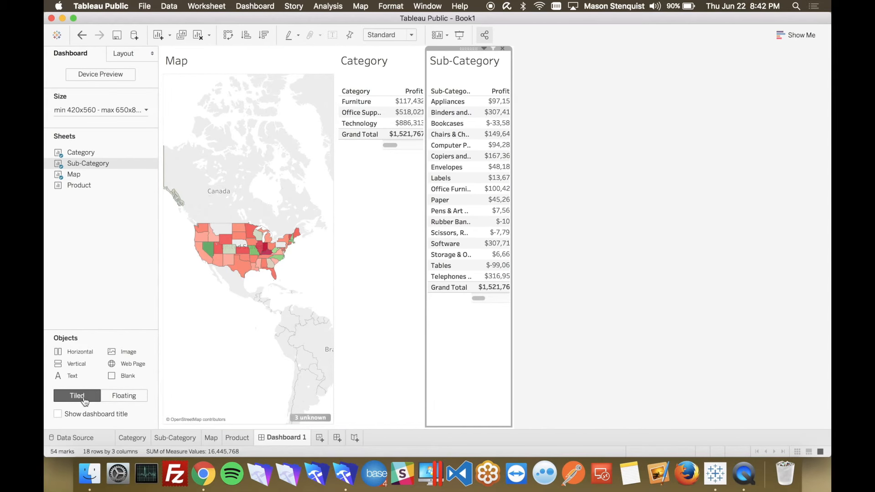
- Change the Dashboard 1 size Range to Automatic
{"action": "left_click", "coordinate": [123, 109]}
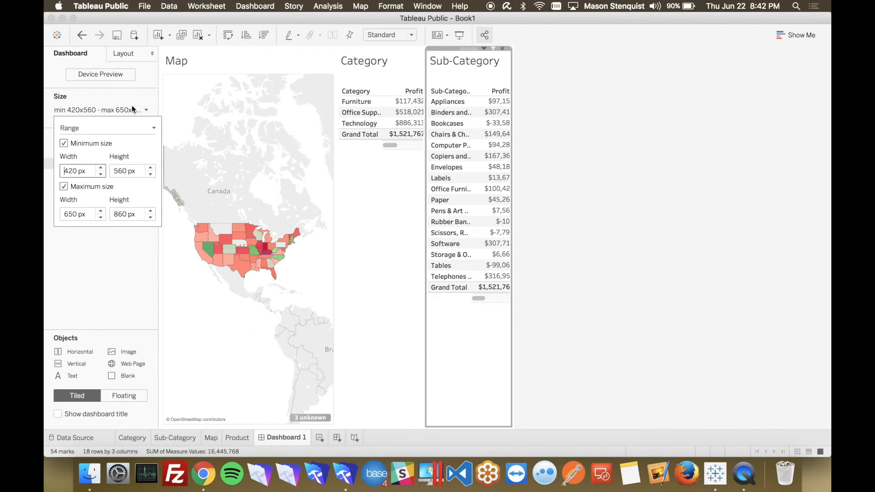
{"action": "left_click", "coordinate": [133, 129]}
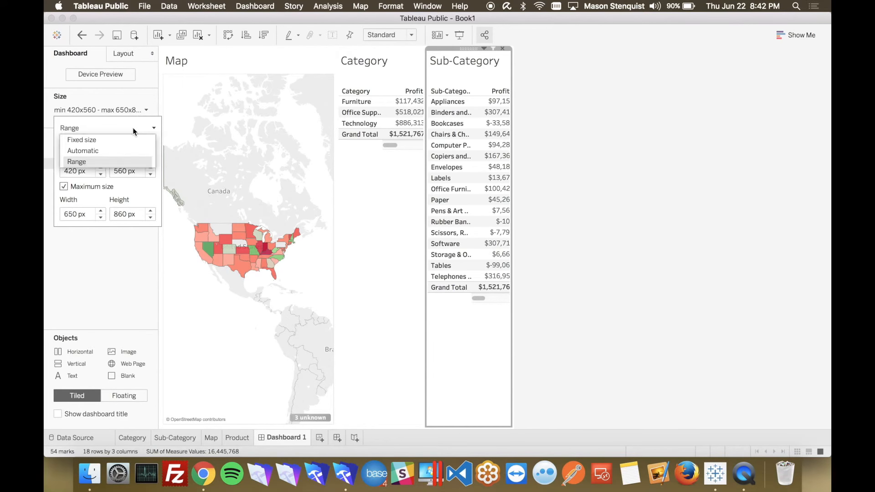
{"action": "left_click", "coordinate": [94, 151]}
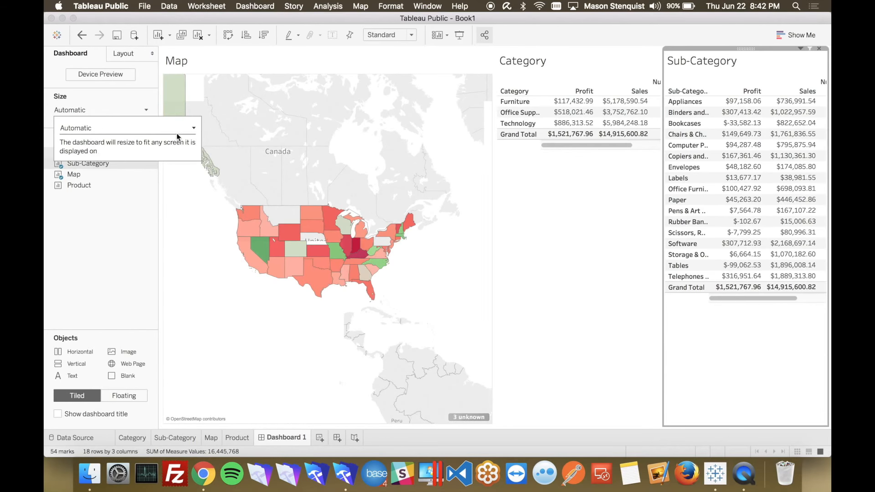
{"action": "left_click", "coordinate": [122, 97]}
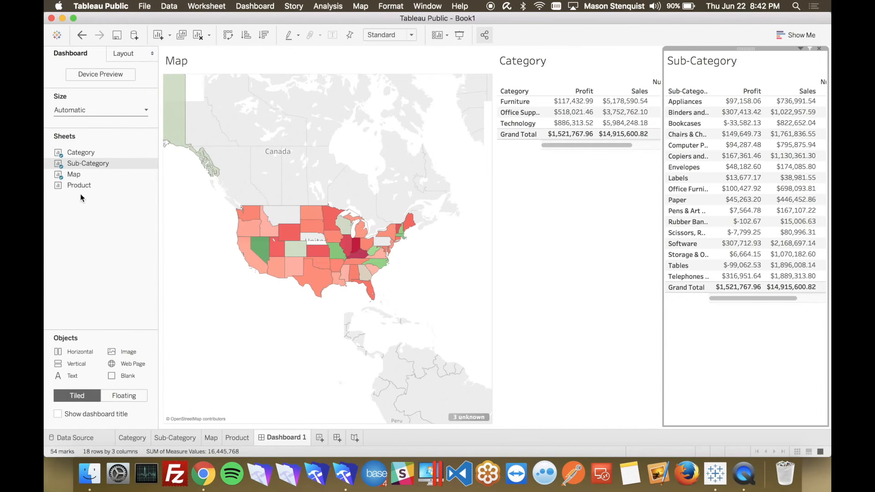
- Add the Product chart along the bottom, moving its Profit legend beside it and widening the chart
{"action": "mouse_move", "coordinate": [77, 188]}
{"action": "left_mouse_down"}
{"action": "mouse_move", "coordinate": [413, 313]}
{"action": "mouse_move", "coordinate": [508, 415]}
{"action": "mouse_move", "coordinate": [497, 427]}
{"action": "left_mouse_up"}
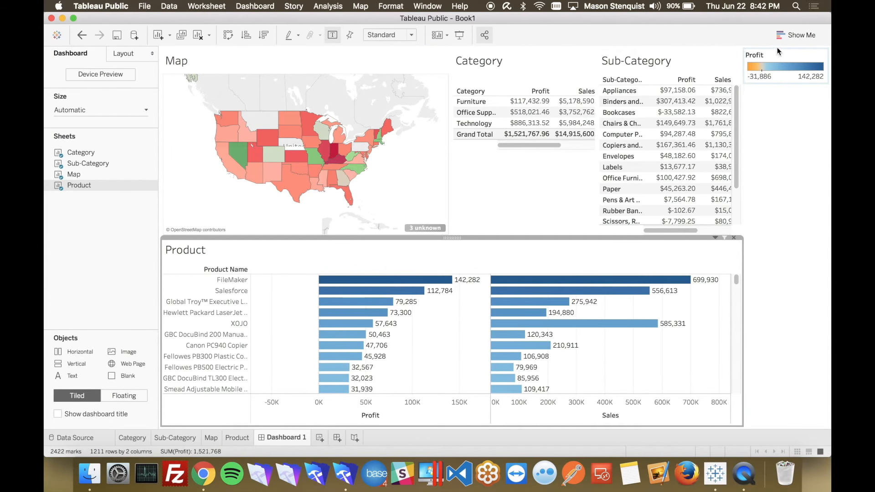
{"action": "left_click", "coordinate": [740, 282]}
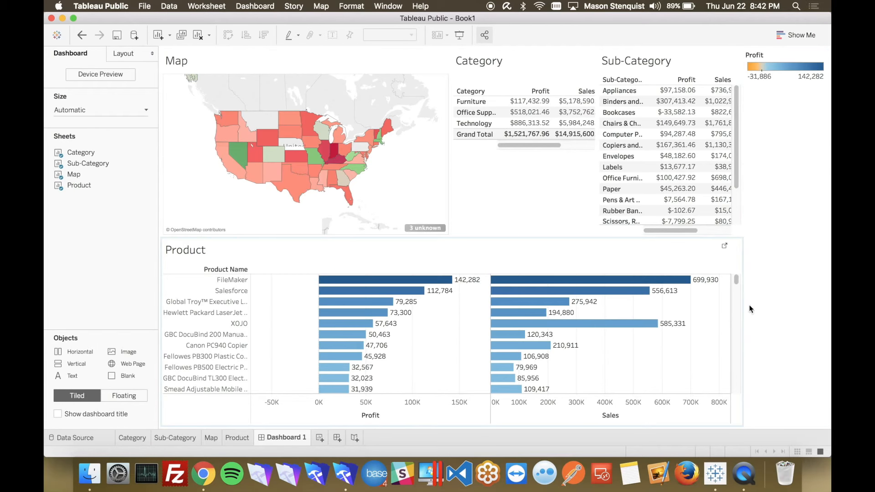
{"action": "left_click", "coordinate": [777, 171]}
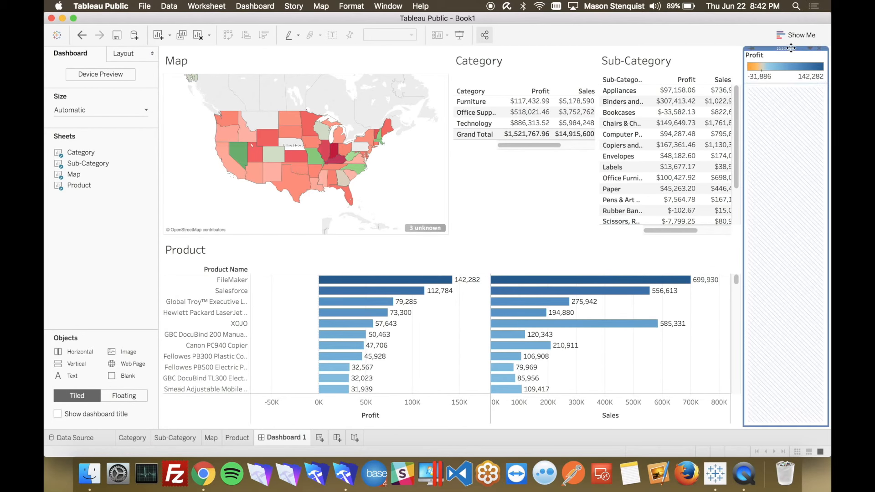
{"action": "left_click_drag", "start_coordinate": [791, 49], "coordinate": [728, 279]}
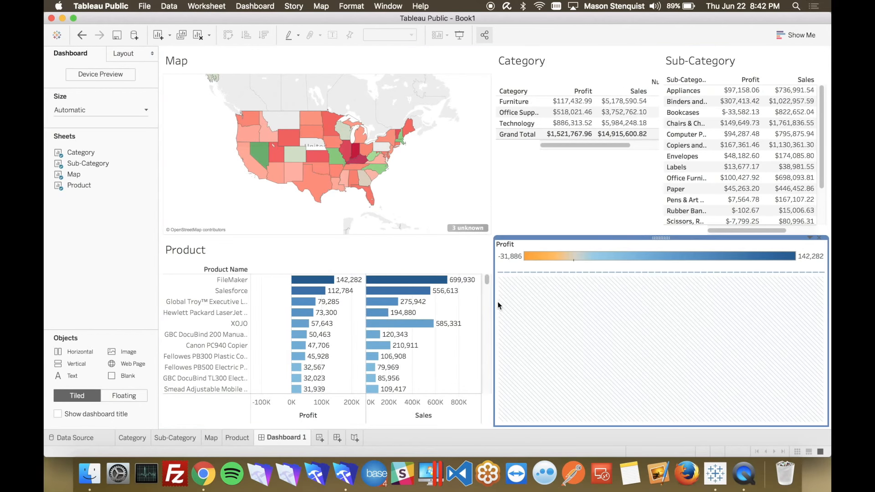
{"action": "left_click_drag", "start_coordinate": [493, 301], "coordinate": [737, 313]}
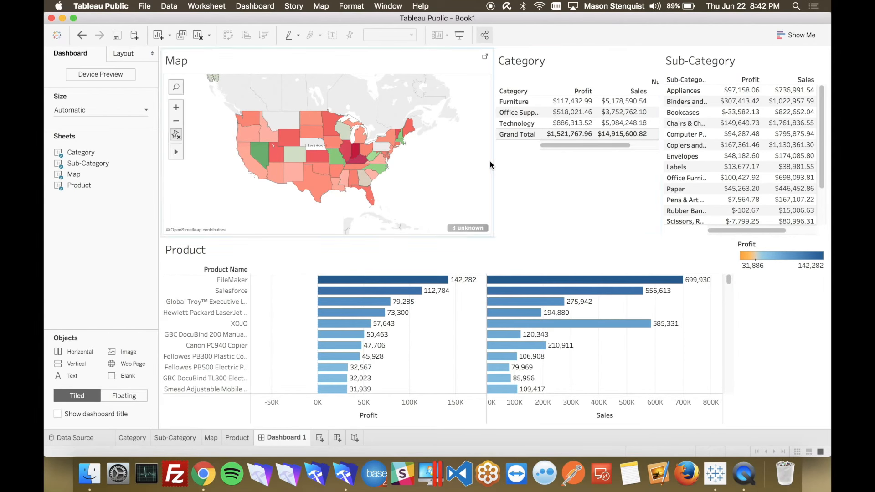
- Drag zone dividers to narrow the map and widen the Category and Sub-Category tables
{"action": "left_click_drag", "start_coordinate": [492, 162], "coordinate": [435, 163]}
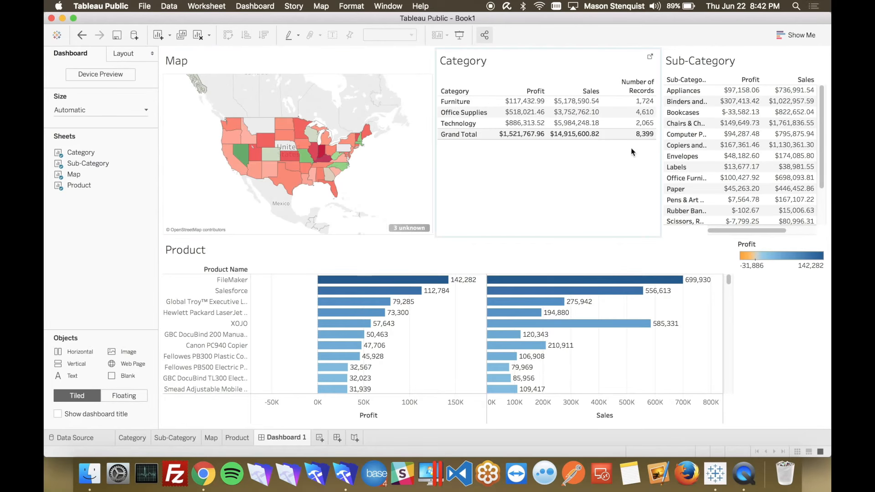
{"action": "mouse_move", "coordinate": [661, 155]}
{"action": "left_mouse_down"}
{"action": "mouse_move", "coordinate": [637, 158]}
{"action": "mouse_move", "coordinate": [656, 160]}
{"action": "left_mouse_up"}
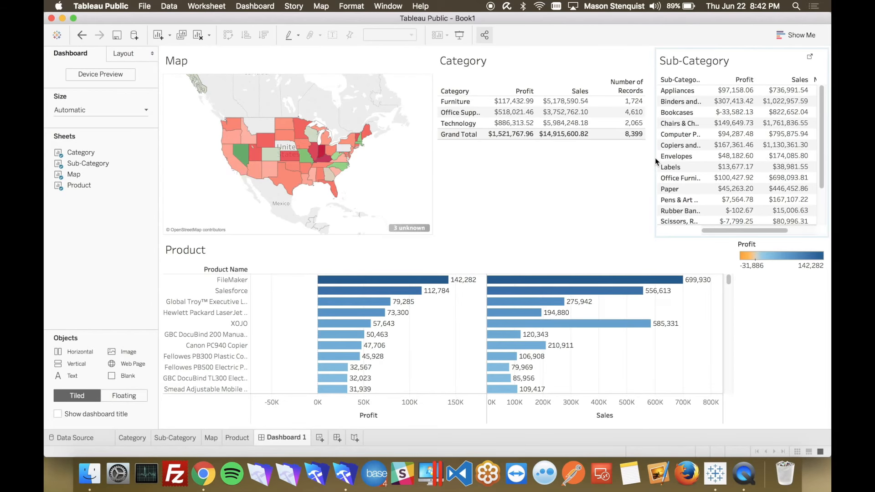
{"action": "left_click_drag", "start_coordinate": [433, 170], "coordinate": [382, 174]}
{"action": "left_click_drag", "start_coordinate": [657, 160], "coordinate": [620, 162]}
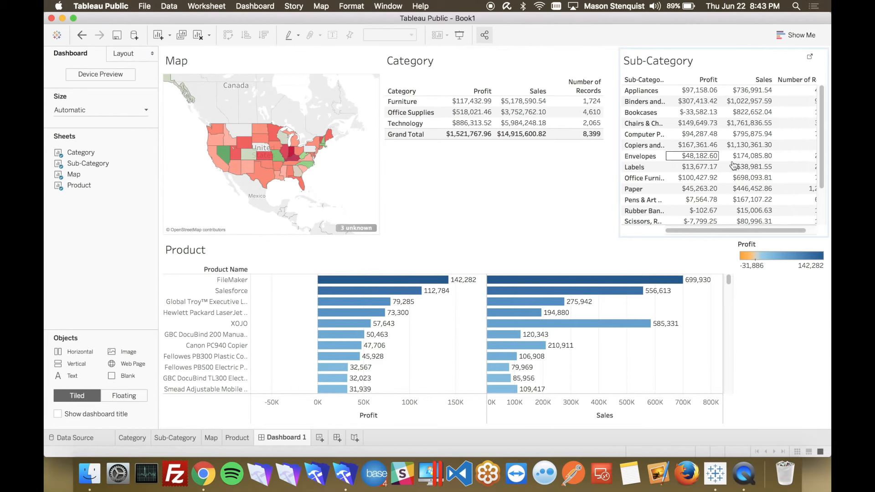
{"action": "left_click_drag", "start_coordinate": [740, 231], "coordinate": [787, 233]}
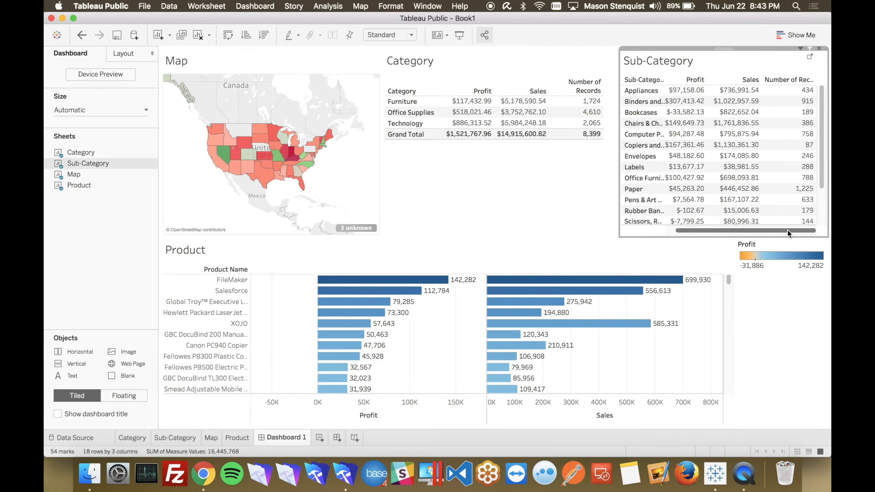
{"action": "left_click", "coordinate": [673, 230]}
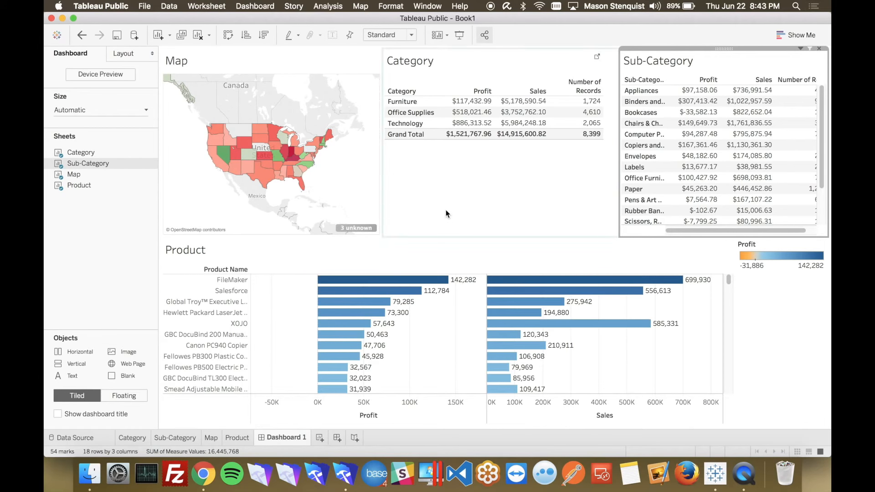
- Select and then clear Utah on the map, and open the Dashboard menu
{"action": "mouse_move", "coordinate": [271, 179]}
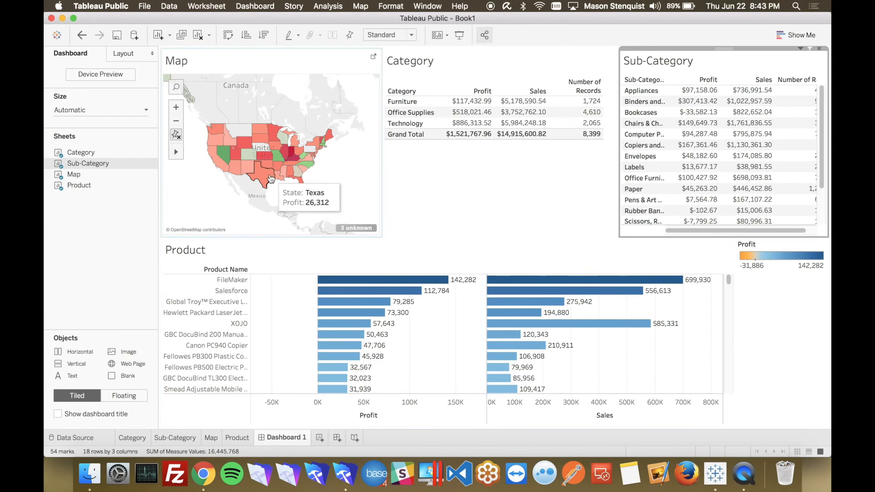
{"action": "mouse_move", "coordinate": [227, 156]}
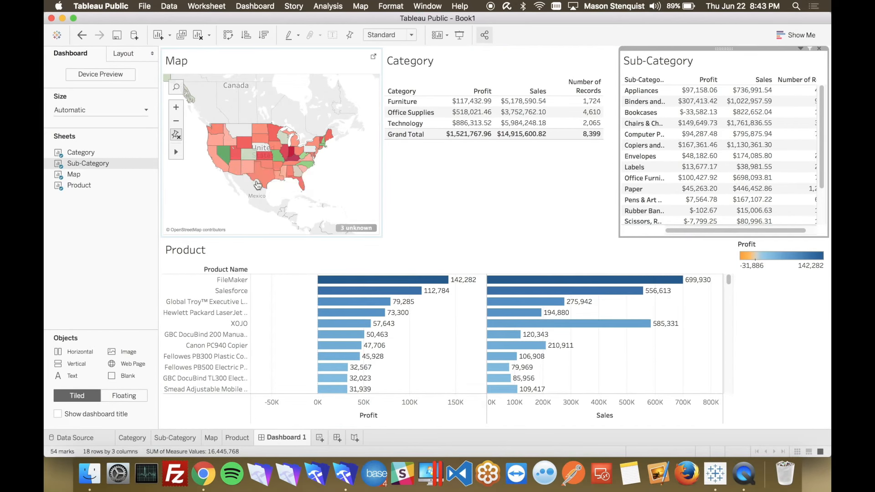
{"action": "left_click", "coordinate": [235, 153]}
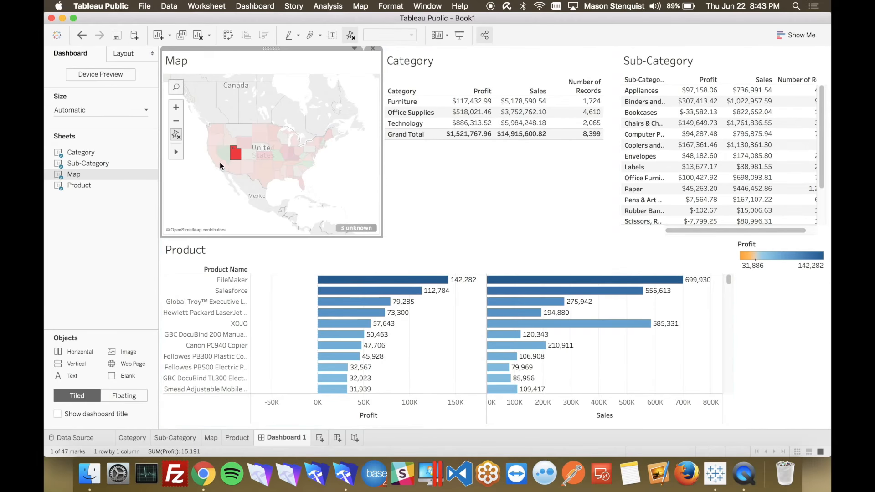
{"action": "left_click", "coordinate": [235, 154]}
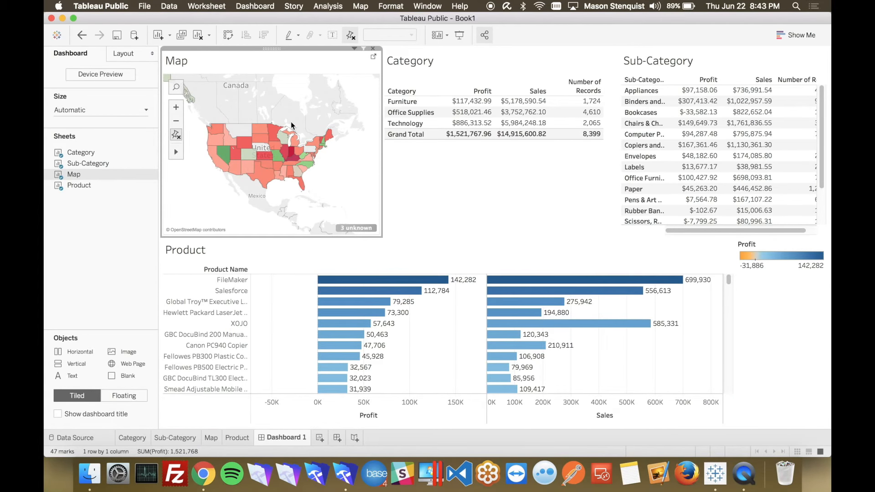
{"action": "left_click", "coordinate": [264, 6]}
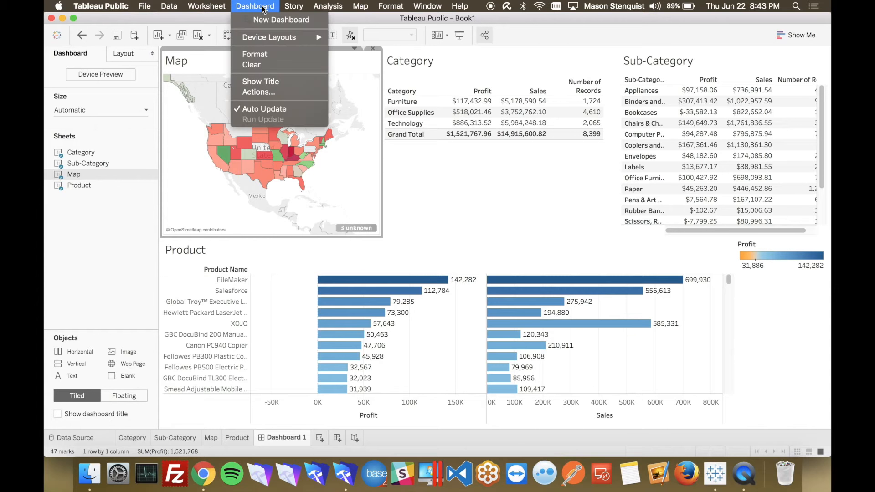
- Add a Filter By Map action on Select from Map, targeting Category, Sub-Category and Product
{"action": "left_click", "coordinate": [258, 93]}
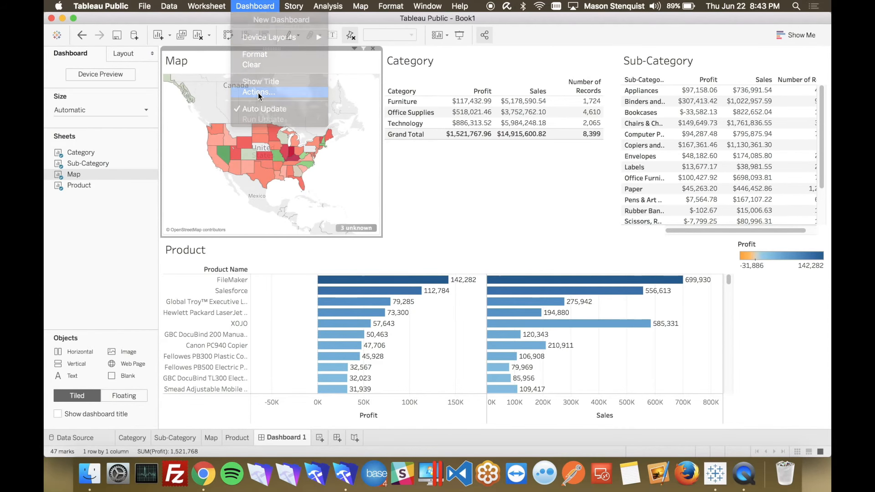
{"action": "left_click", "coordinate": [322, 271]}
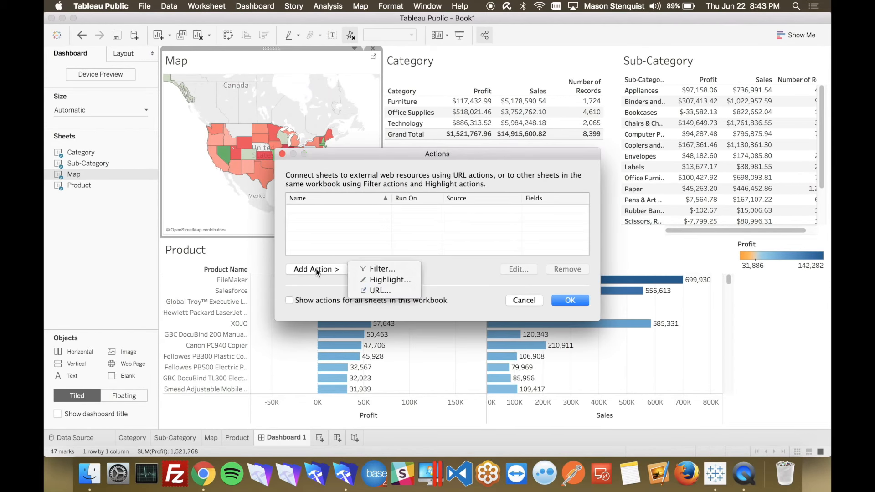
{"action": "left_click", "coordinate": [378, 270]}
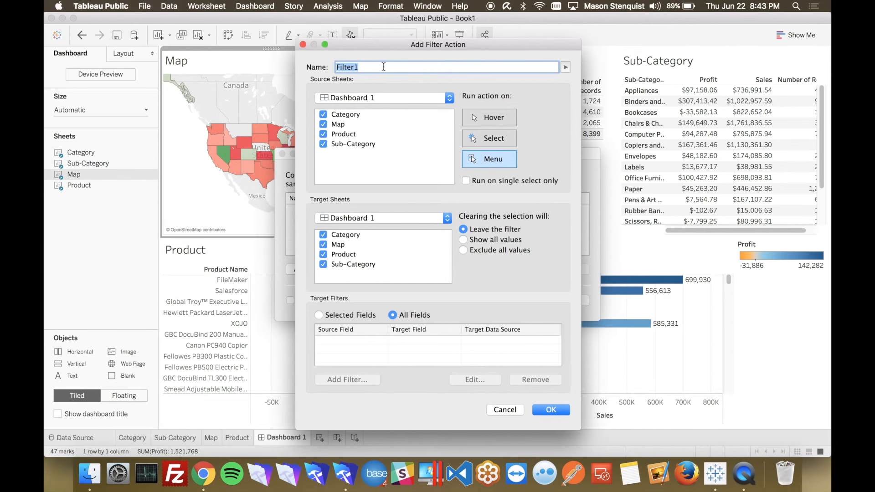
{"action": "type", "text": "Fil"}
{"action": "left_click", "coordinate": [497, 142]}
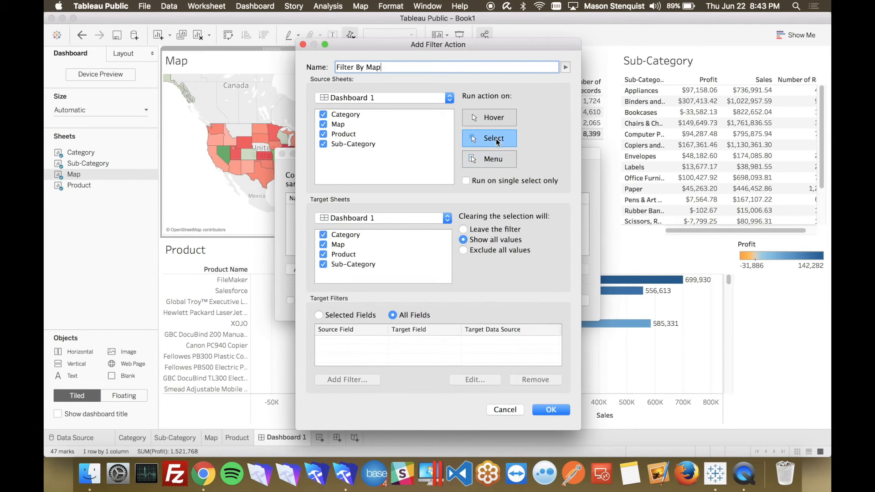
{"action": "left_click", "coordinate": [323, 115]}
{"action": "left_click", "coordinate": [323, 134]}
{"action": "left_click", "coordinate": [323, 144]}
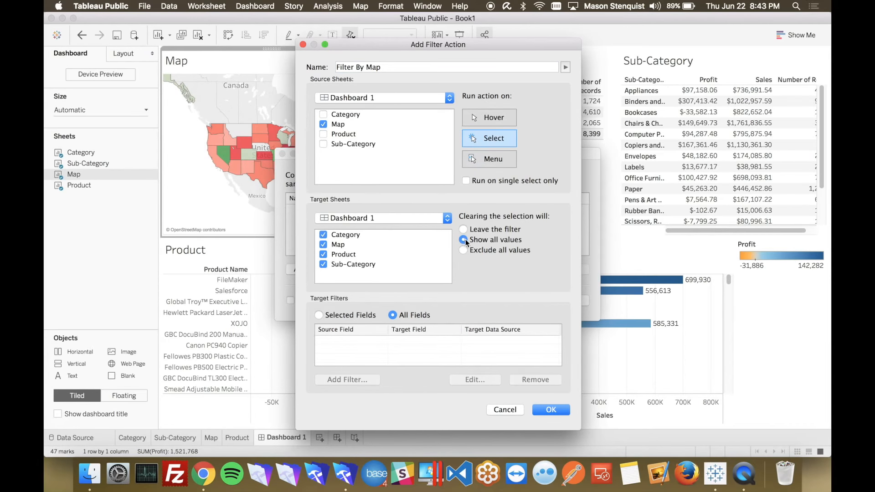
{"action": "left_click", "coordinate": [323, 245]}
{"action": "left_click", "coordinate": [549, 409]}
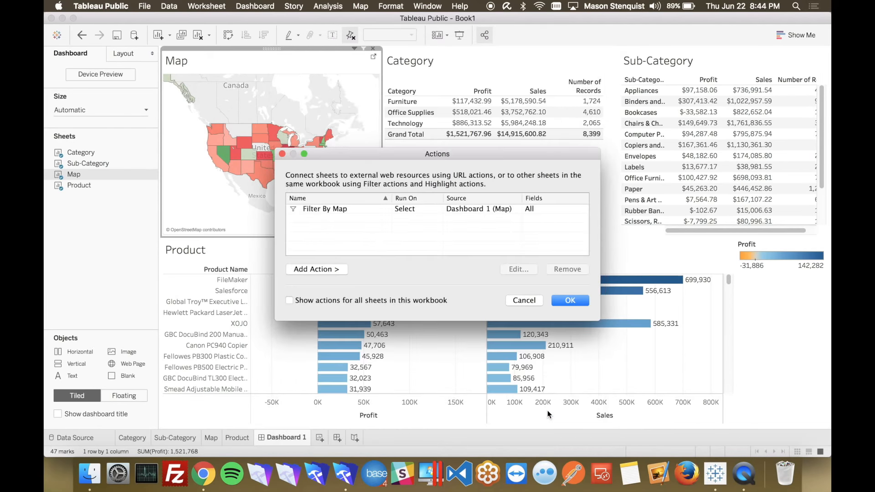
{"action": "left_click", "coordinate": [570, 301]}
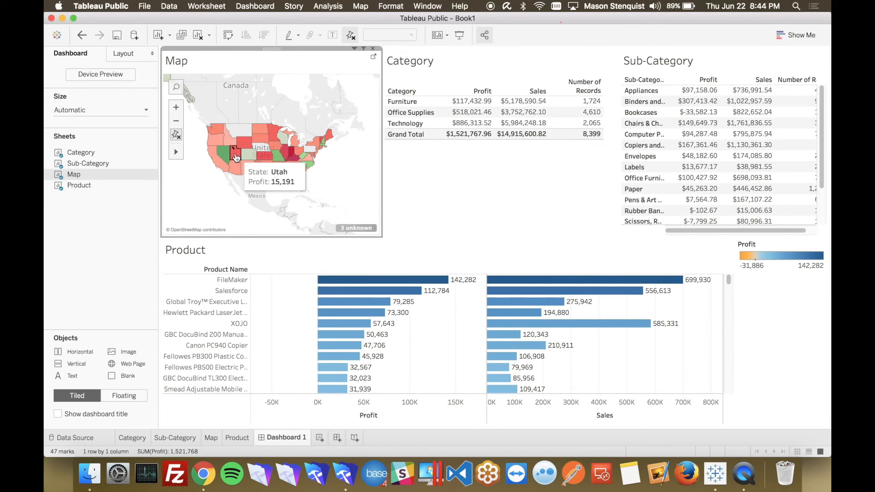
- Test the map filter with Utah, New Mexico, South Dakota, Utah again, then select Furniture
{"action": "left_click", "coordinate": [235, 157]}
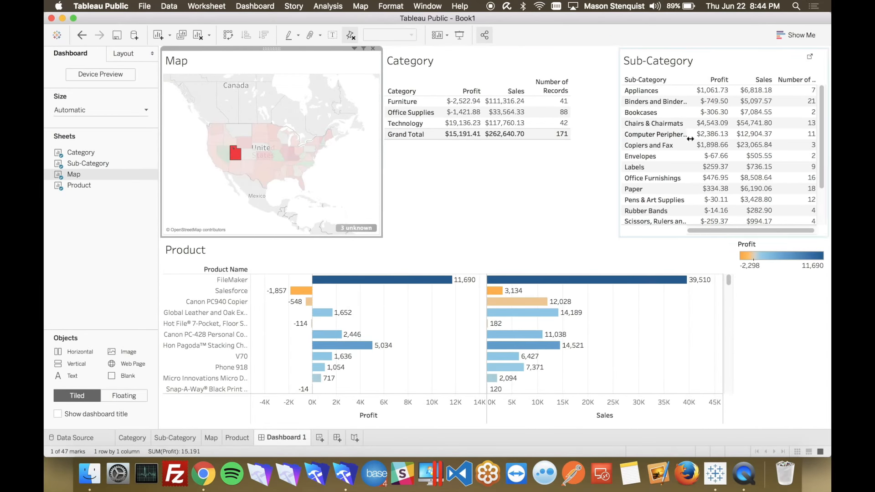
{"action": "left_click", "coordinate": [248, 170]}
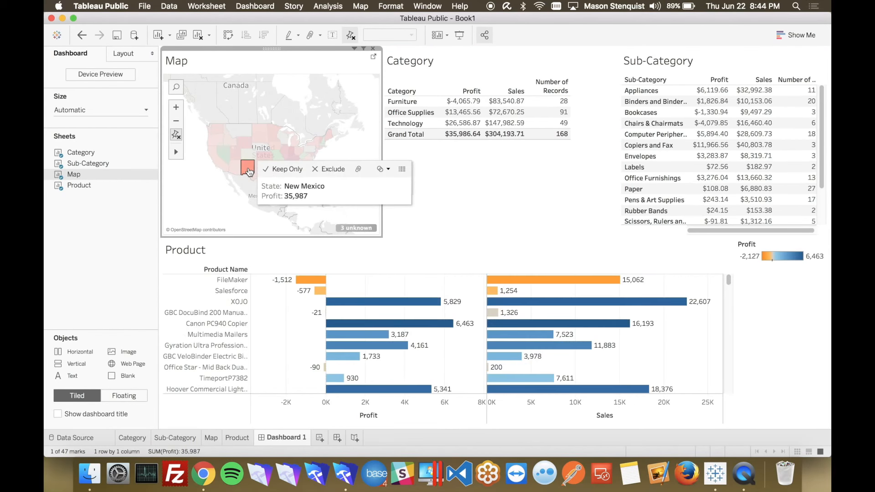
{"action": "left_click", "coordinate": [258, 145]}
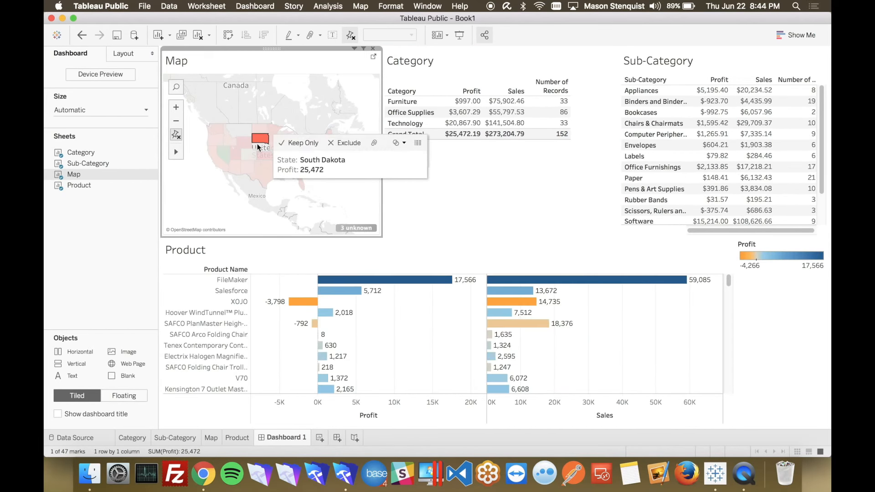
{"action": "left_click", "coordinate": [236, 155]}
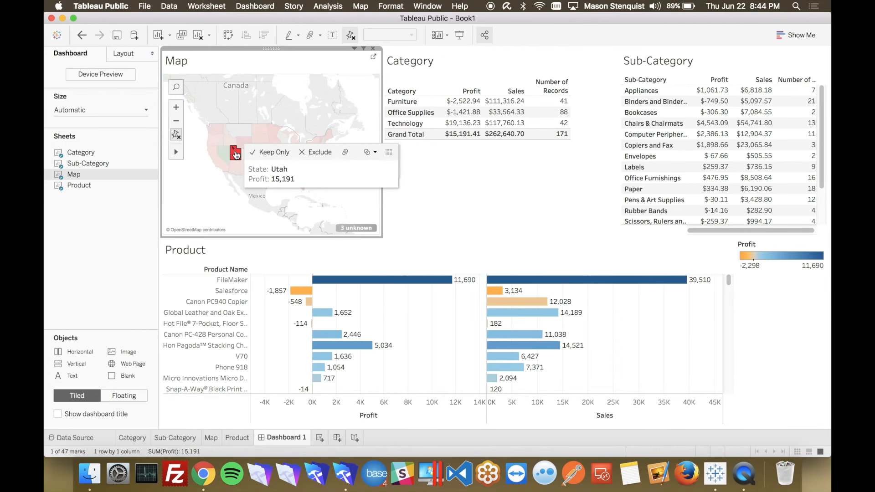
{"action": "left_click", "coordinate": [408, 102]}
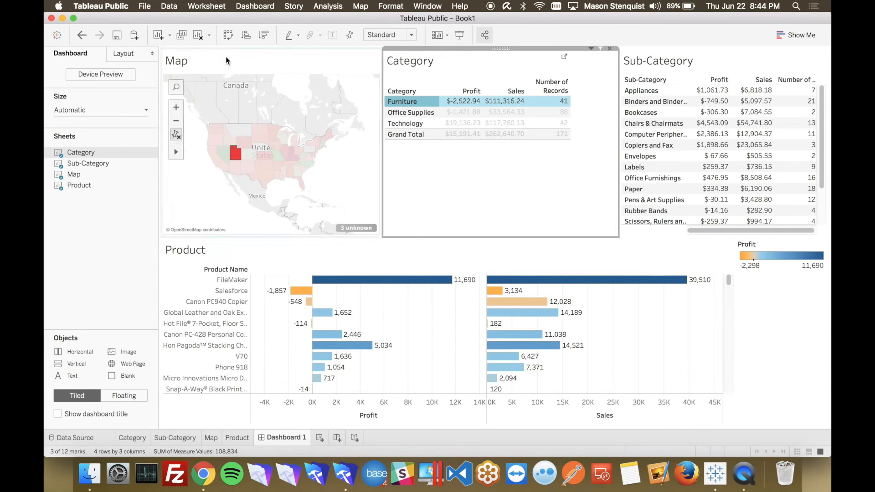
- Add a Filter By Category action on Select from Category, filtering Sub-Category and Product
{"action": "left_click", "coordinate": [254, 6]}
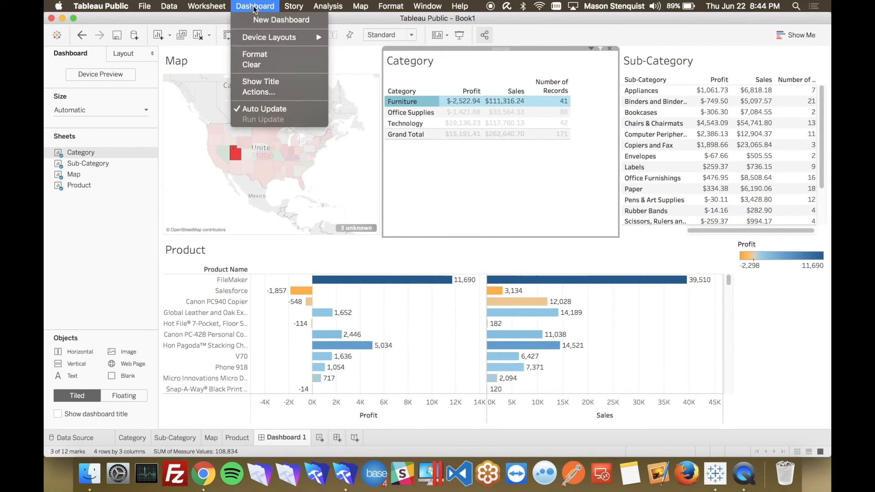
{"action": "left_click", "coordinate": [263, 94]}
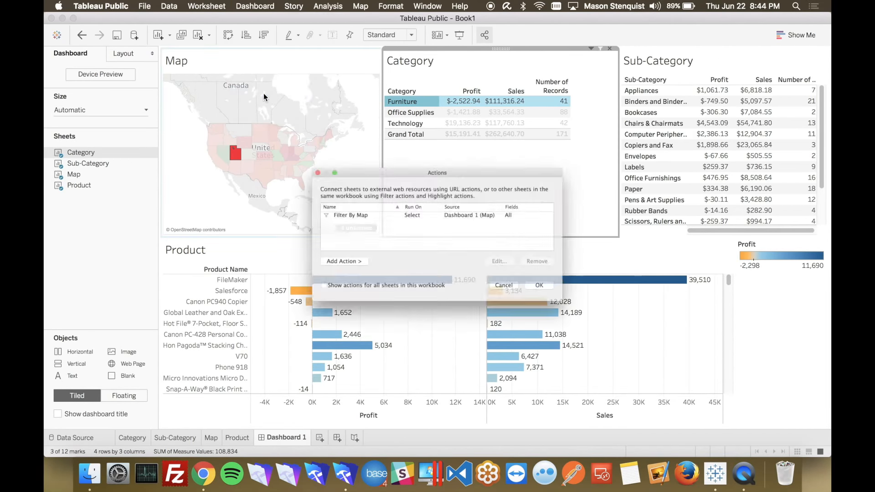
{"action": "left_click", "coordinate": [319, 270]}
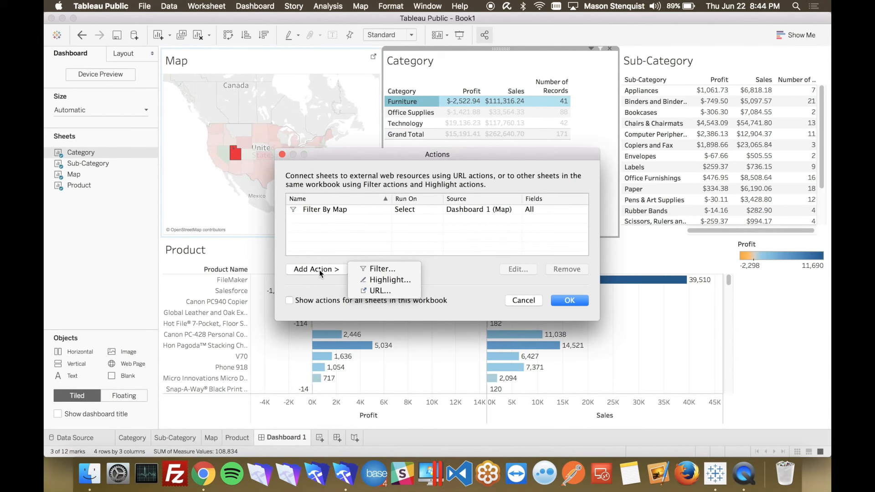
{"action": "left_click", "coordinate": [413, 269]}
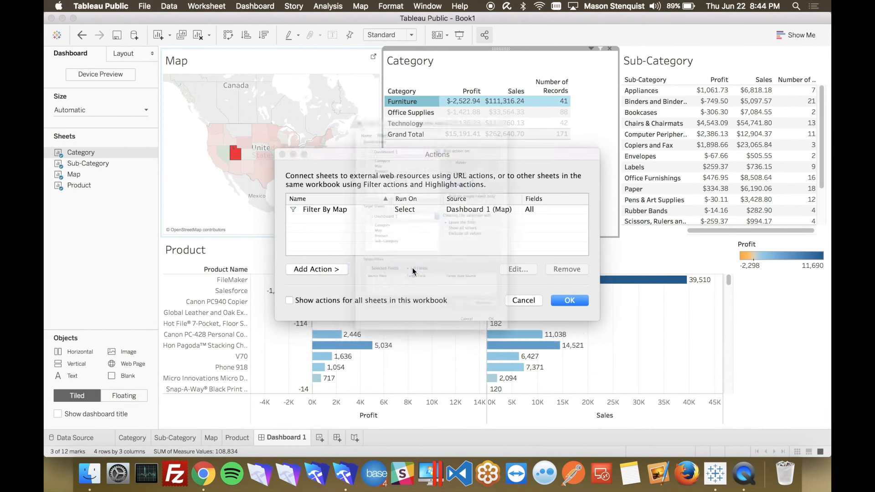
{"action": "type", "text": "Filter By Category"}
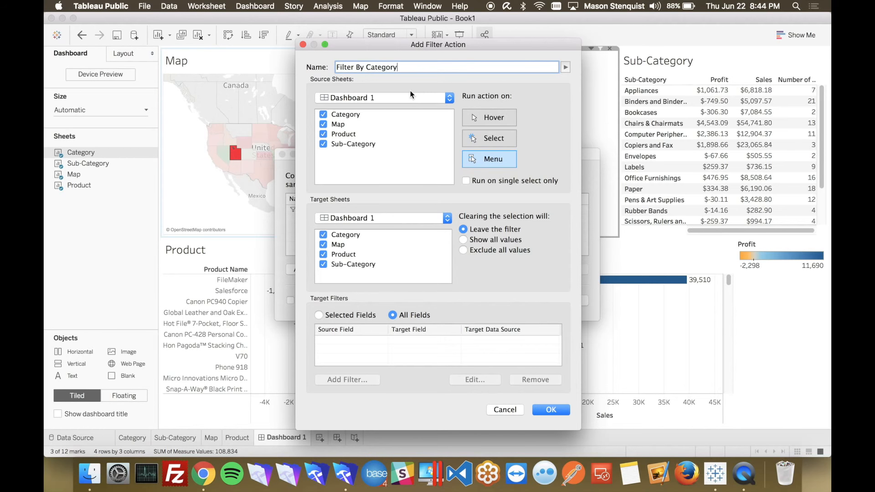
{"action": "left_click", "coordinate": [323, 124]}
{"action": "left_click", "coordinate": [323, 134]}
{"action": "left_click", "coordinate": [323, 144]}
{"action": "left_click", "coordinate": [494, 137]}
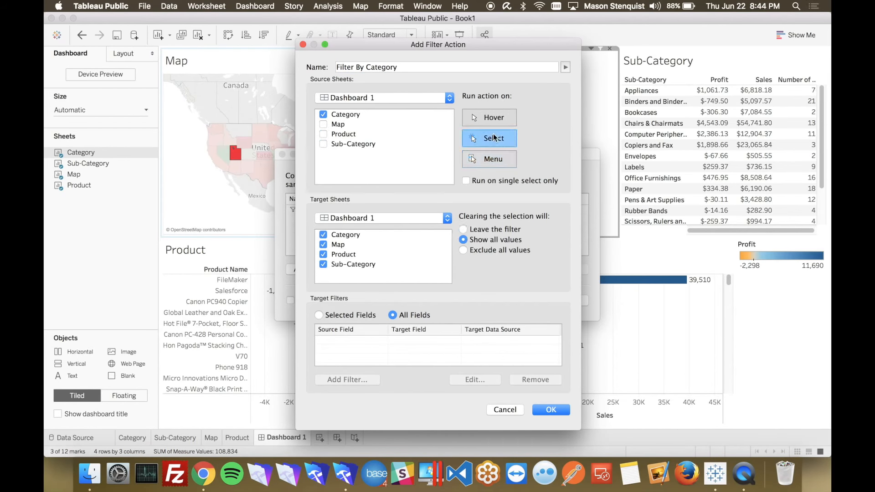
{"action": "left_click", "coordinate": [323, 235]}
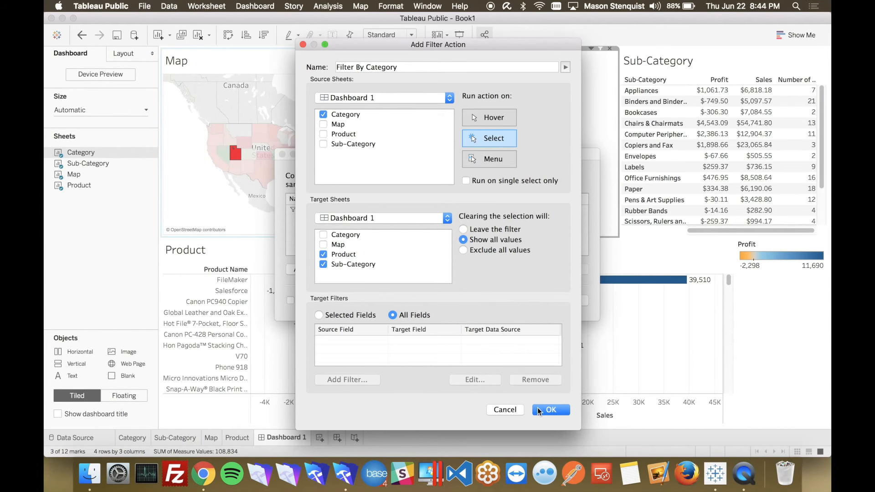
{"action": "left_click", "coordinate": [548, 409]}
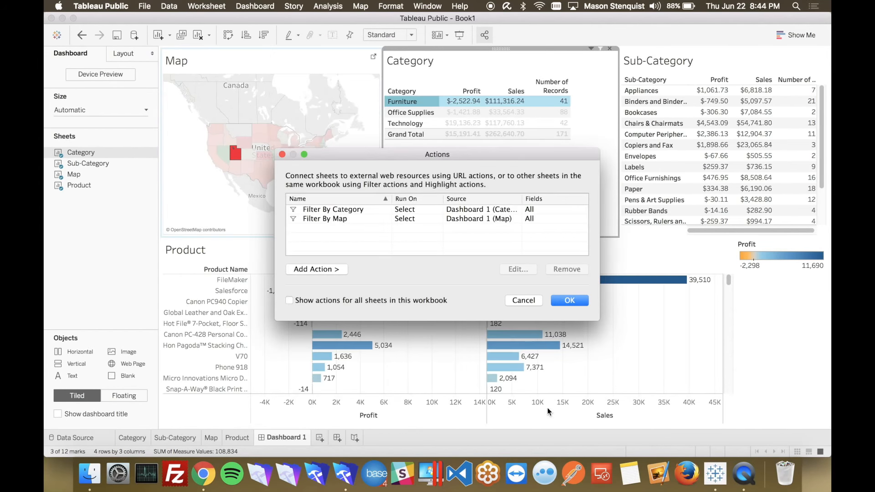
- Add a Filter By Sub Category action on Select from Sub-Category, targeting only Product
{"action": "left_click", "coordinate": [306, 269]}
{"action": "left_click", "coordinate": [373, 274]}
{"action": "type", "text": "Filter"}
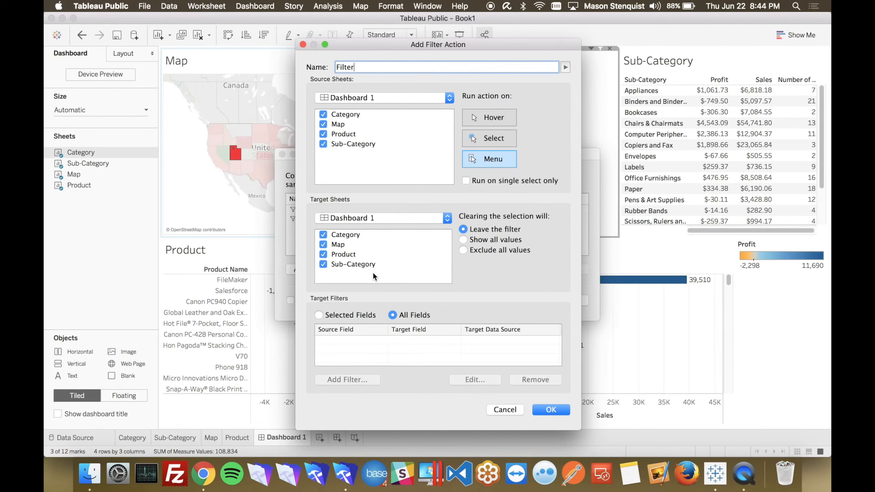
{"action": "type", "text": " By Sub Category"}
{"action": "left_click", "coordinate": [324, 114]}
{"action": "left_click", "coordinate": [324, 125]}
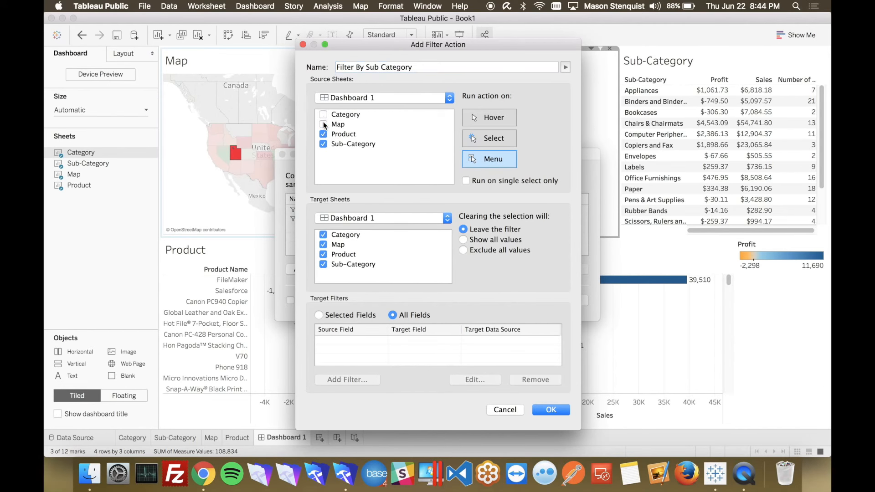
{"action": "left_click", "coordinate": [324, 134]}
{"action": "left_click", "coordinate": [507, 139]}
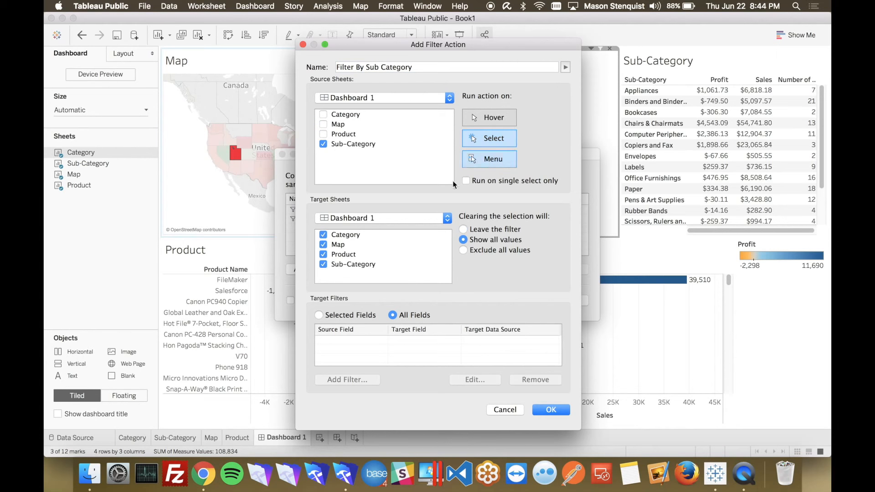
{"action": "left_click", "coordinate": [323, 244]}
{"action": "left_click", "coordinate": [323, 265]}
{"action": "left_click", "coordinate": [550, 410]}
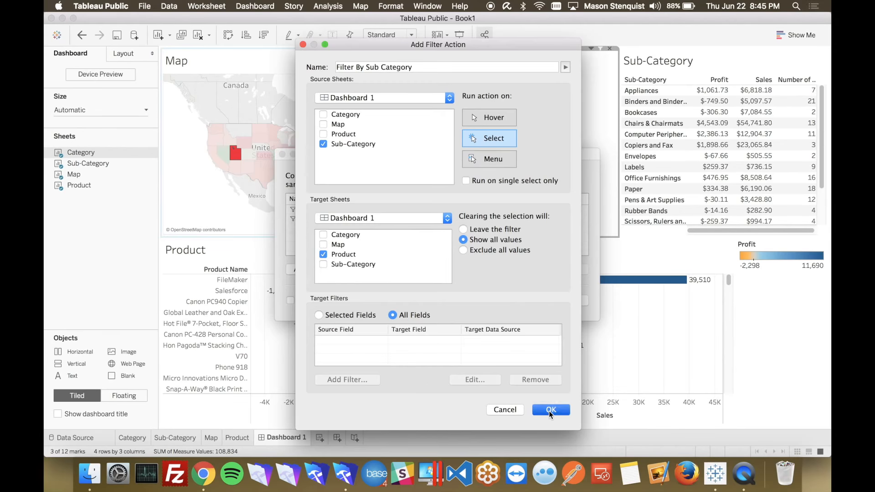
{"action": "left_click", "coordinate": [569, 299]}
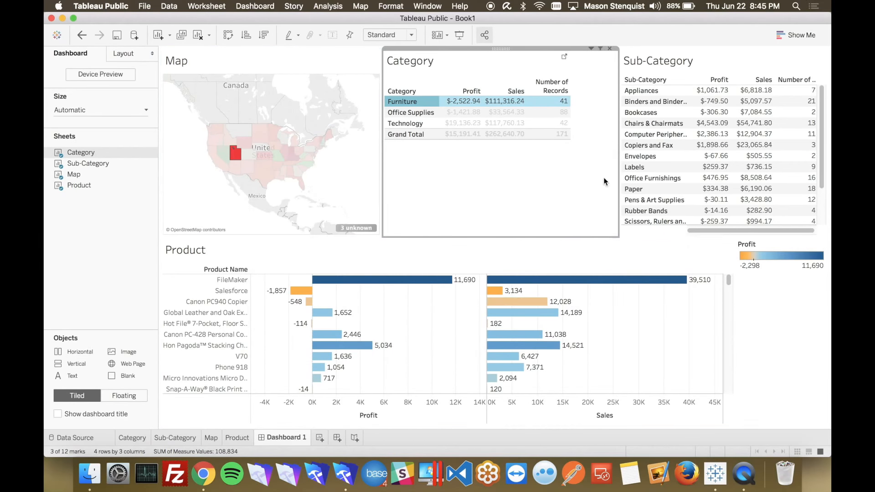
- Test the Category filter by selecting Furniture, Office Supplies and Technology in turn
{"action": "left_click", "coordinate": [395, 102]}
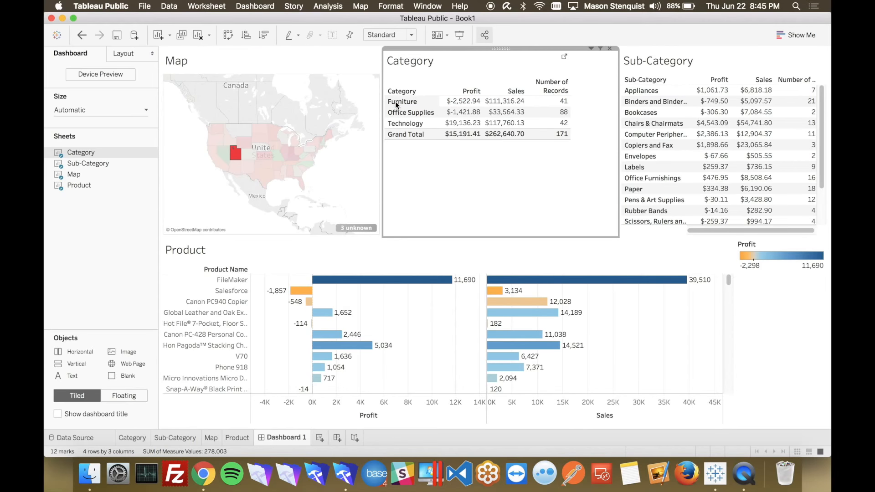
{"action": "left_click", "coordinate": [395, 103]}
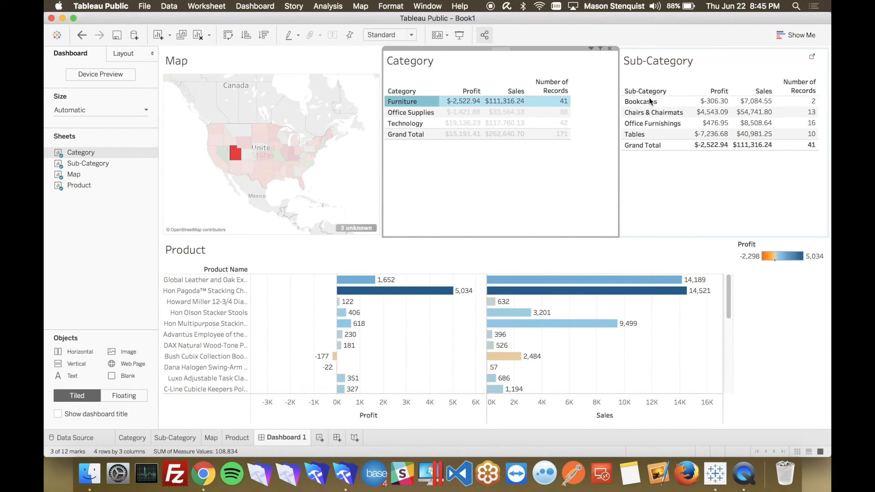
{"action": "left_click", "coordinate": [409, 113]}
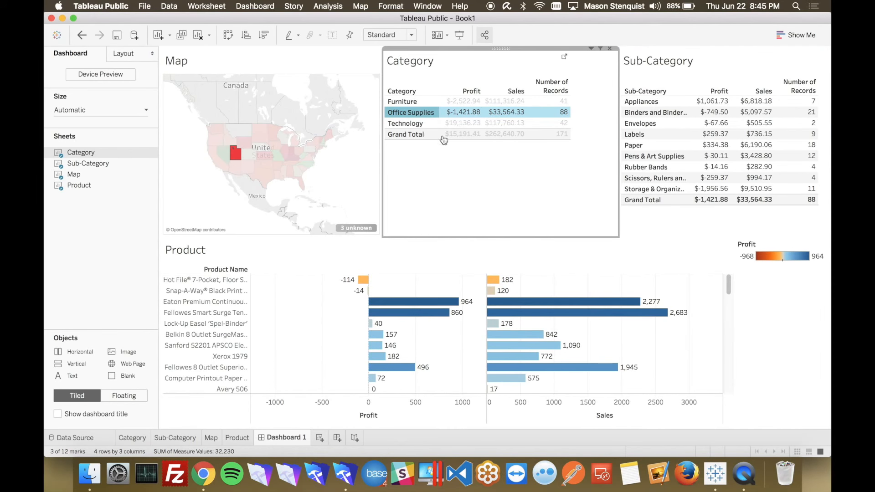
{"action": "left_click", "coordinate": [419, 124]}
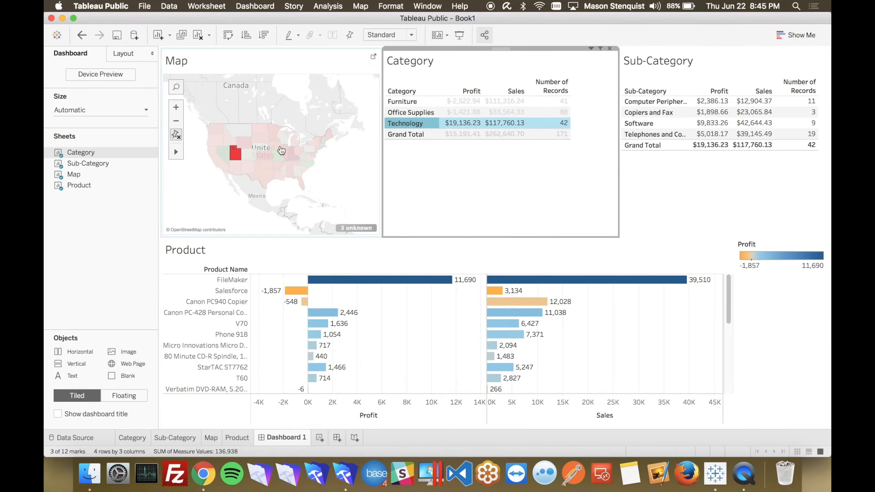
- Select Nevada, Oregon, Washington and Idaho on the map, then lasso the east coast states
{"action": "mouse_move", "coordinate": [226, 155]}
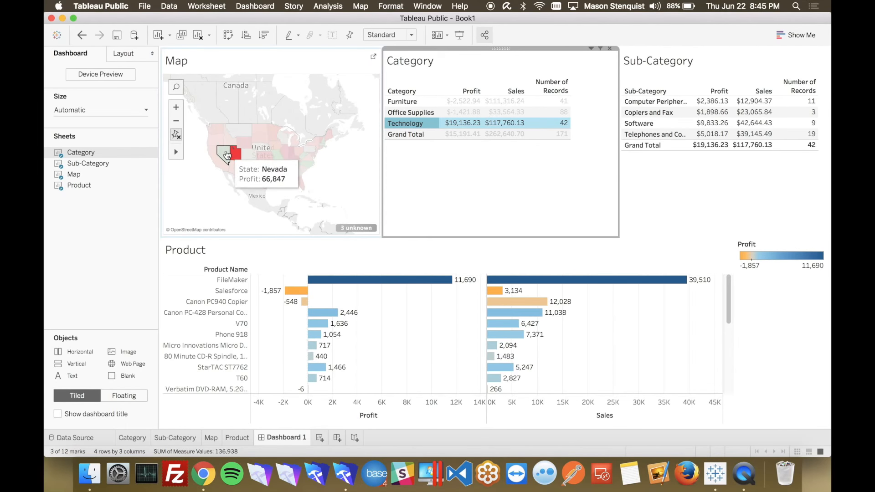
{"action": "left_click", "coordinate": [226, 155]}
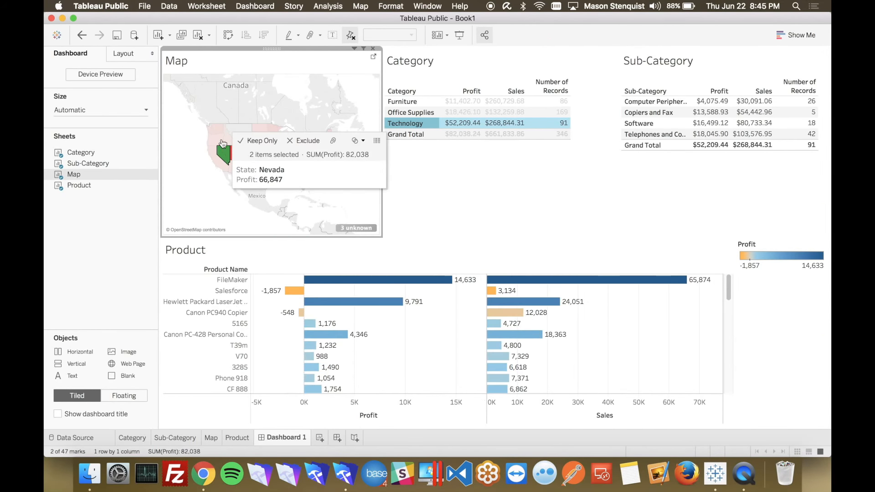
{"action": "left_click", "coordinate": [219, 140], "text": "super"}
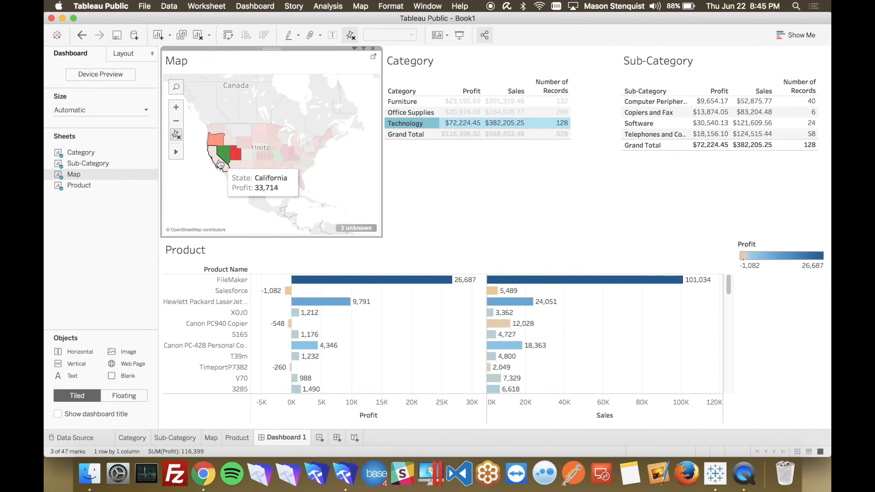
{"action": "left_click", "coordinate": [221, 132], "text": "super"}
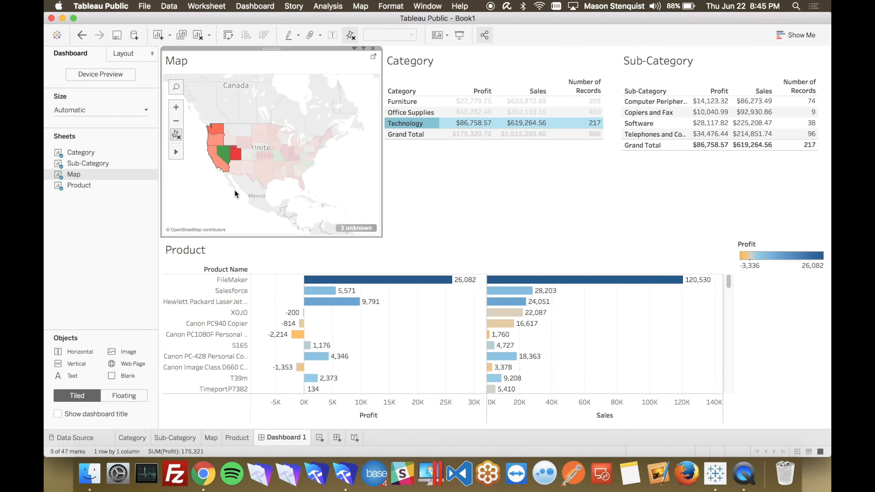
{"action": "left_click", "coordinate": [229, 144], "text": "super"}
{"action": "left_click", "coordinate": [229, 144], "text": "super"}
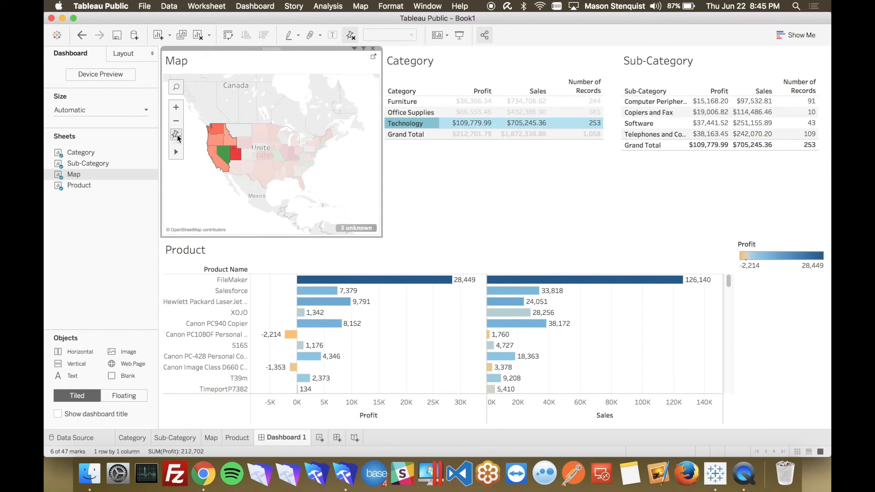
{"action": "mouse_move", "coordinate": [178, 153]}
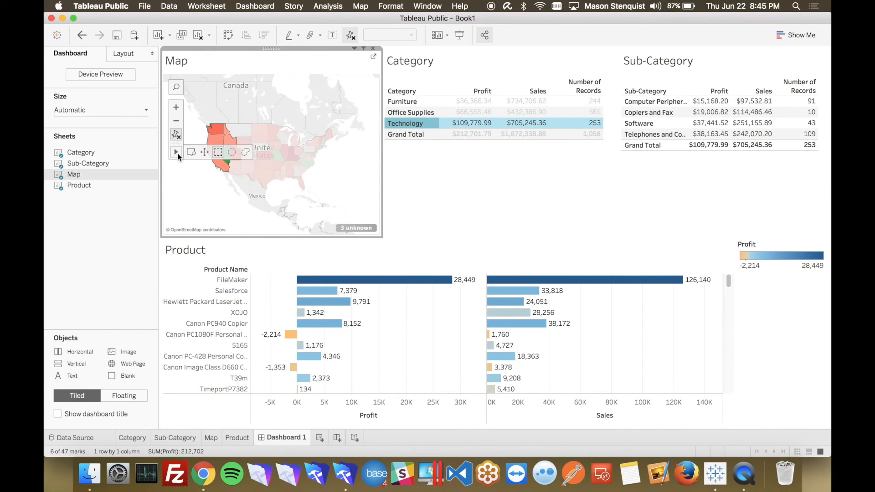
{"action": "left_click", "coordinate": [246, 154]}
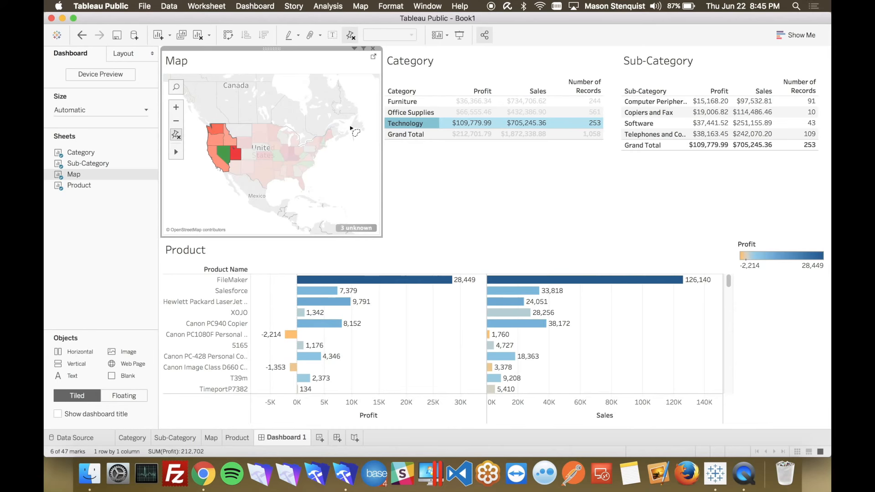
{"action": "mouse_move", "coordinate": [351, 128]}
{"action": "left_mouse_down"}
{"action": "mouse_move", "coordinate": [314, 150]}
{"action": "mouse_move", "coordinate": [300, 181]}
{"action": "mouse_move", "coordinate": [330, 196]}
{"action": "mouse_move", "coordinate": [354, 152]}
{"action": "left_mouse_up"}
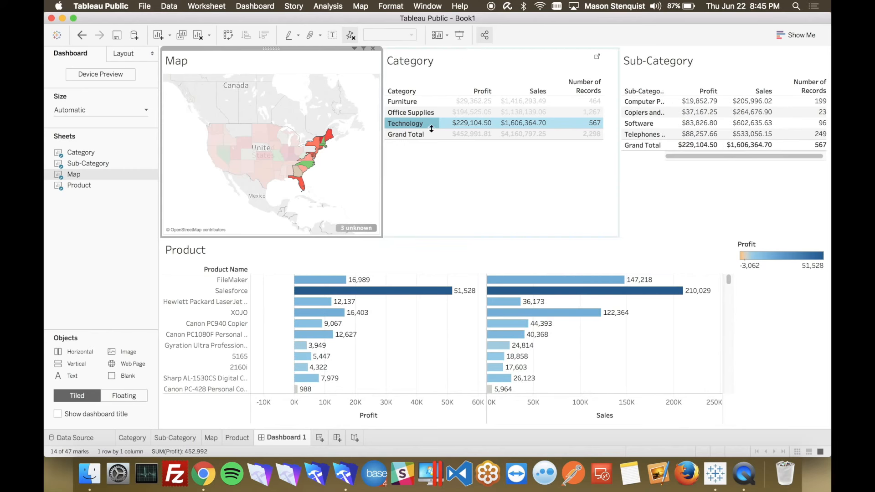
- Filter products by Software, Copiers and Fax, then Software plus Telephones, adding Office Supplies and Georgia
{"action": "left_click", "coordinate": [643, 125]}
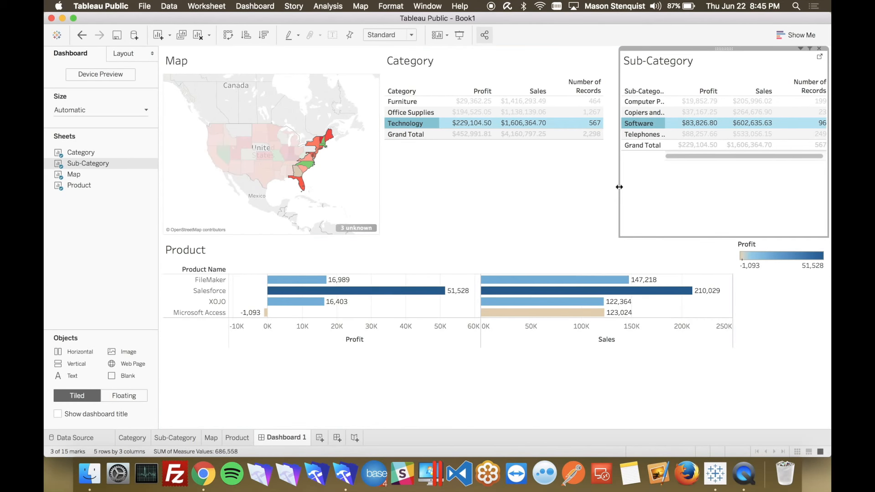
{"action": "left_click", "coordinate": [650, 113]}
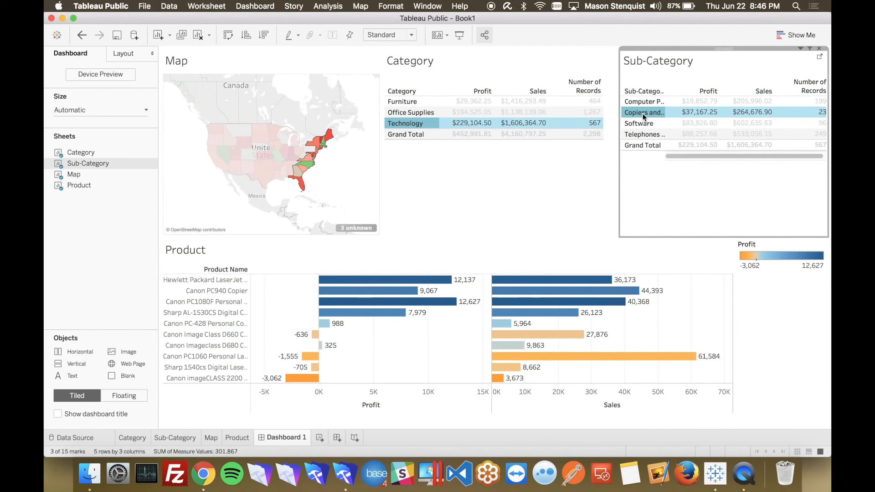
{"action": "left_click", "coordinate": [643, 124], "text": "super"}
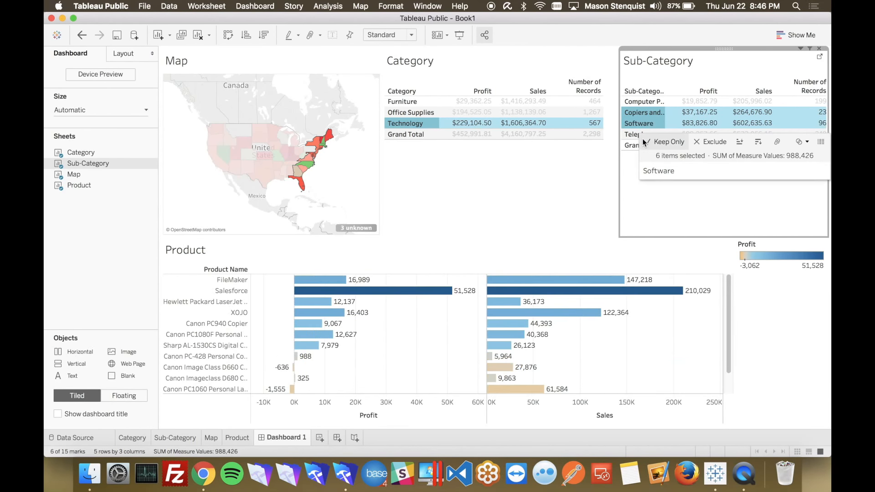
{"action": "left_click", "coordinate": [636, 134], "text": "super"}
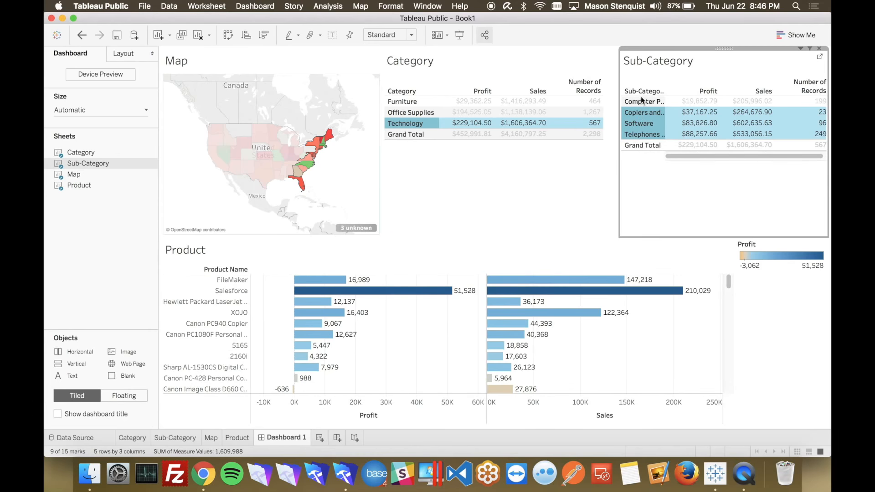
{"action": "left_click", "coordinate": [400, 116], "text": "super"}
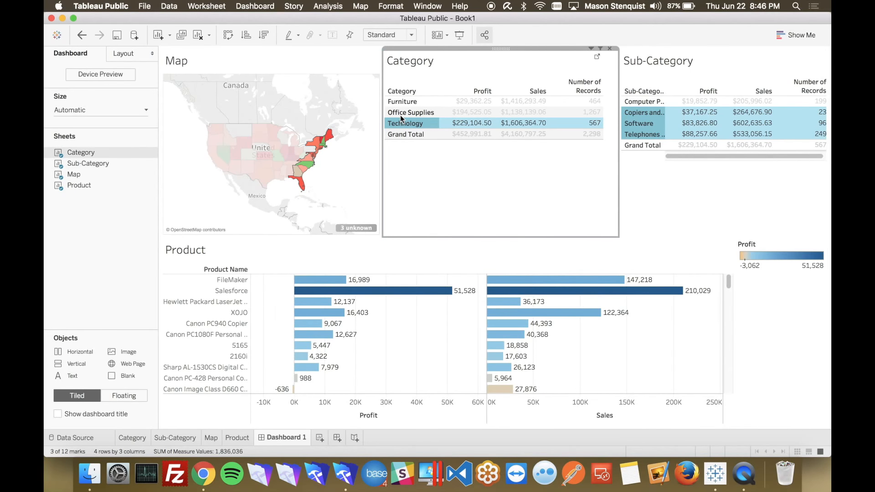
{"action": "left_click", "coordinate": [302, 173]}
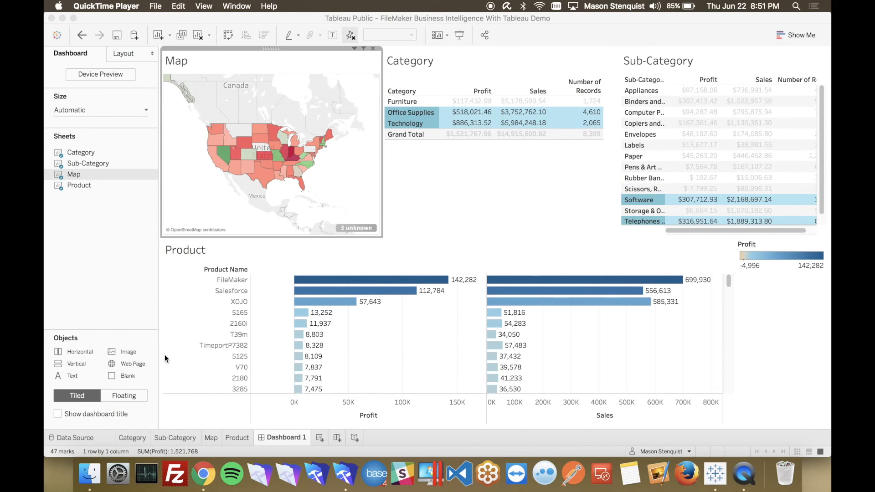
- Save 'FileMaker Business Intelligence With Tableau Demo' to Tableau Public, overwriting the published copy
{"action": "left_click", "coordinate": [158, 9]}
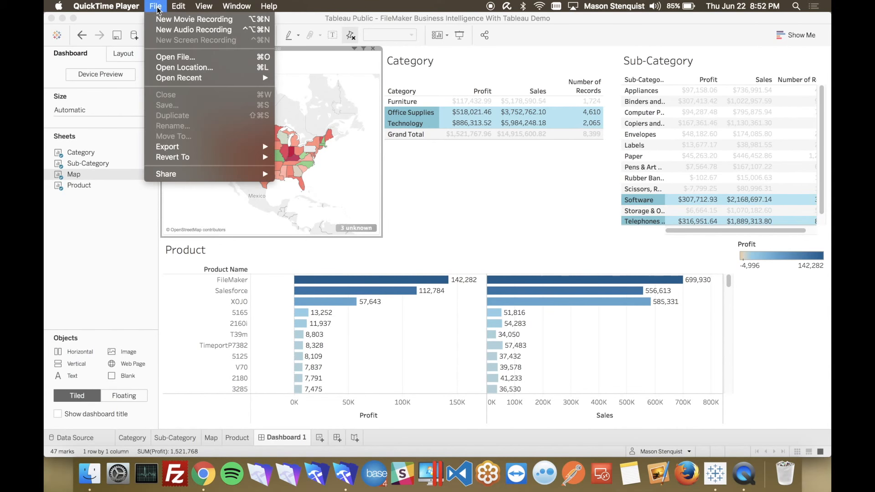
{"action": "left_click", "coordinate": [152, 275]}
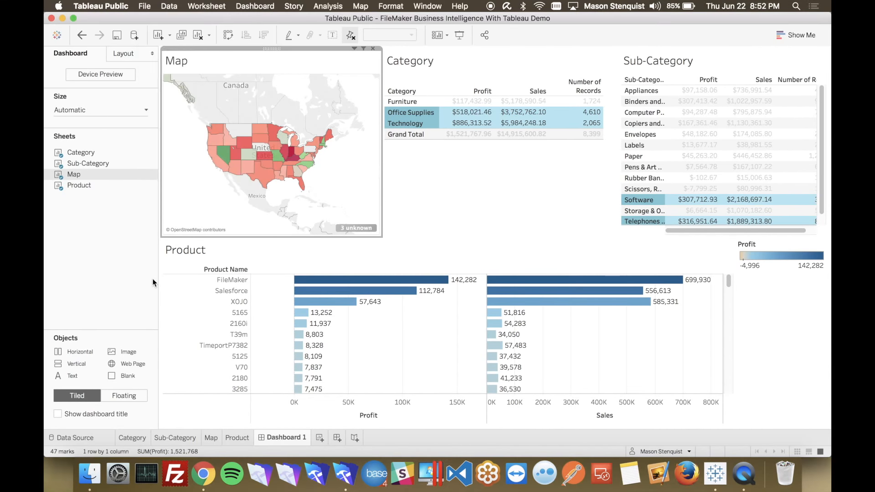
{"action": "left_click", "coordinate": [145, 7]}
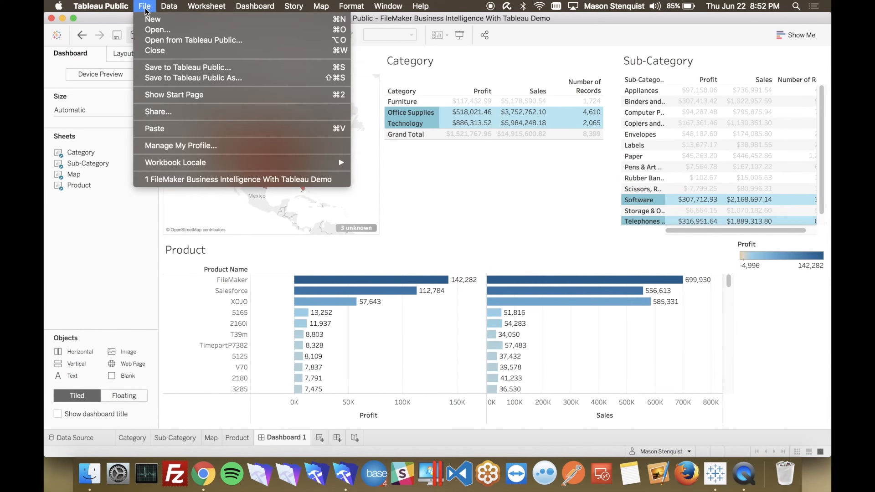
{"action": "left_click", "coordinate": [169, 68]}
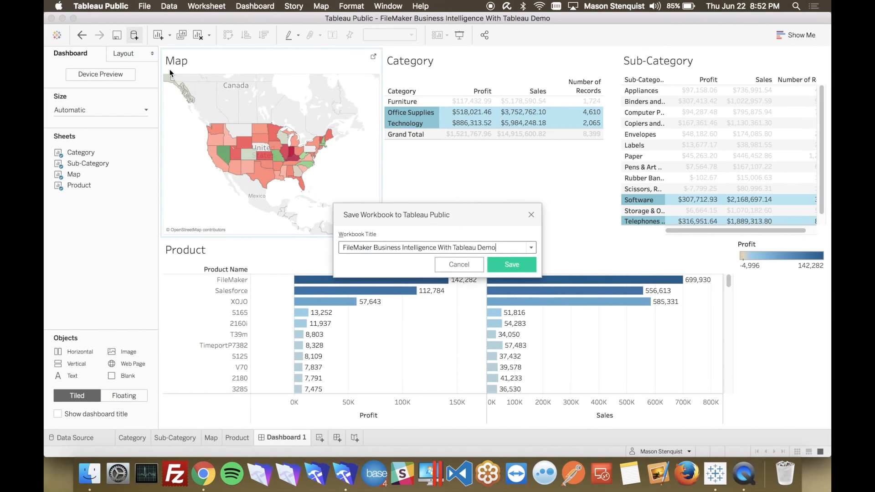
{"action": "left_click", "coordinate": [507, 264]}
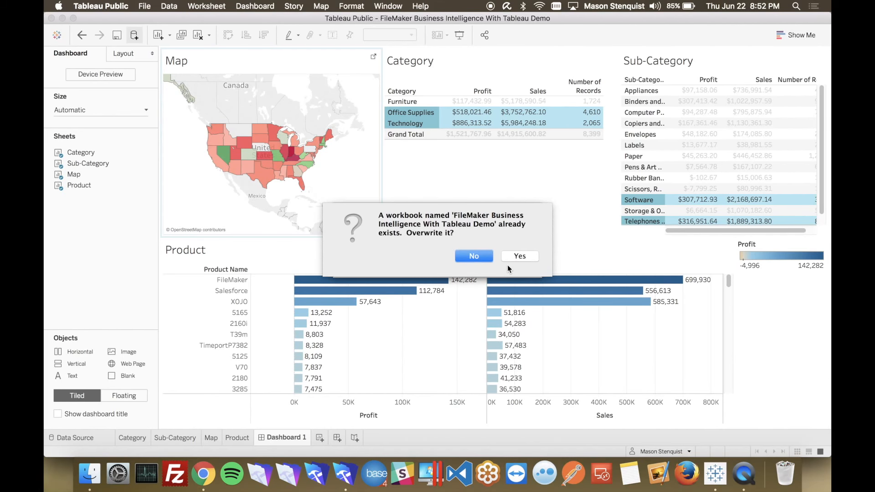
{"action": "left_click", "coordinate": [518, 255]}
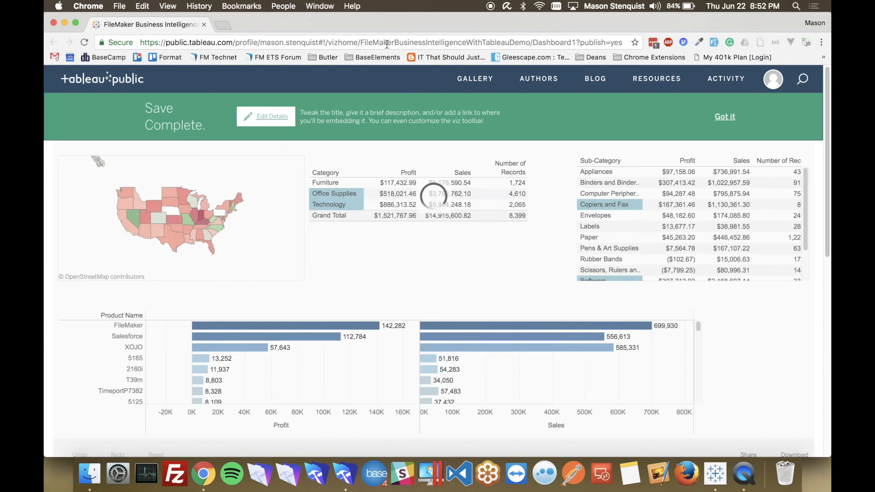
- On the published dashboard, filter to Nevada, Furniture and Office Furnishings, then clear those filters
{"action": "left_click", "coordinate": [722, 118]}
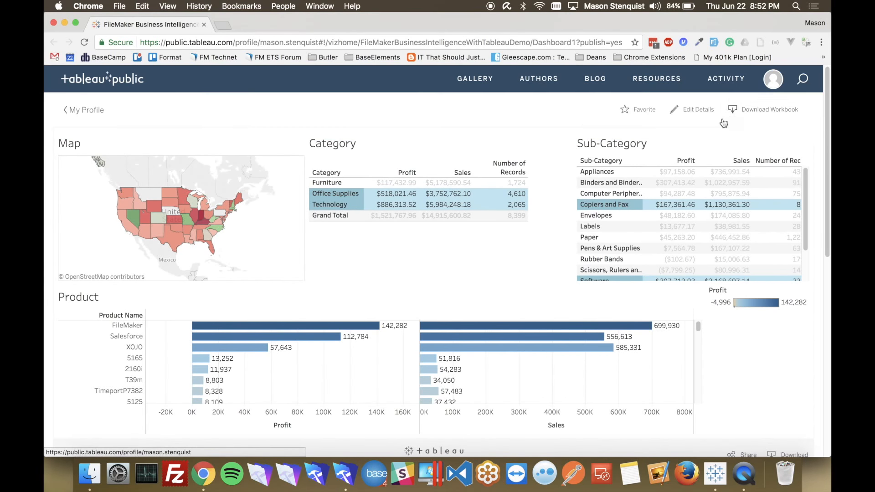
{"action": "left_click", "coordinate": [134, 220]}
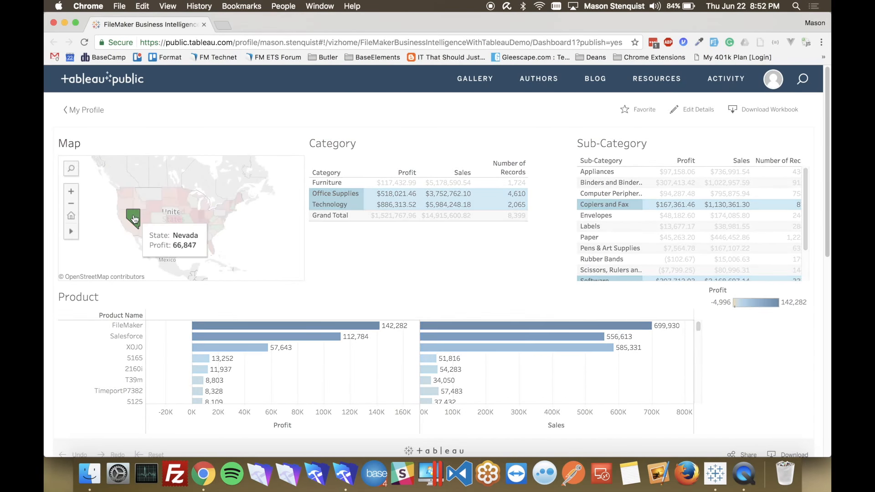
{"action": "left_click", "coordinate": [337, 184]}
{"action": "left_click", "coordinate": [599, 206]}
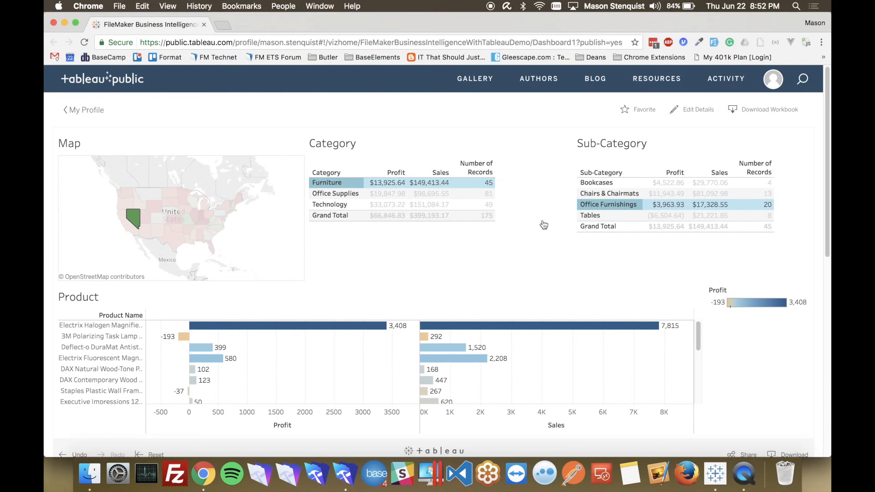
{"action": "mouse_move", "coordinate": [580, 213]}
{"action": "left_click", "coordinate": [139, 222]}
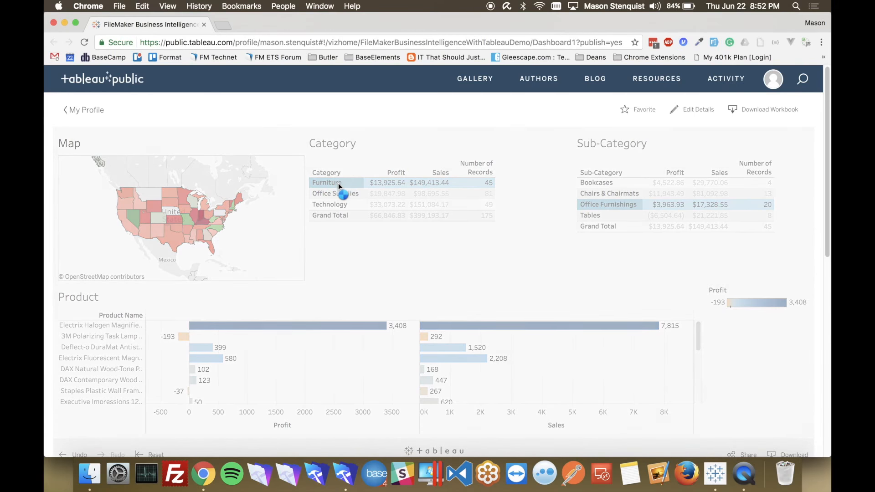
{"action": "left_click", "coordinate": [336, 187]}
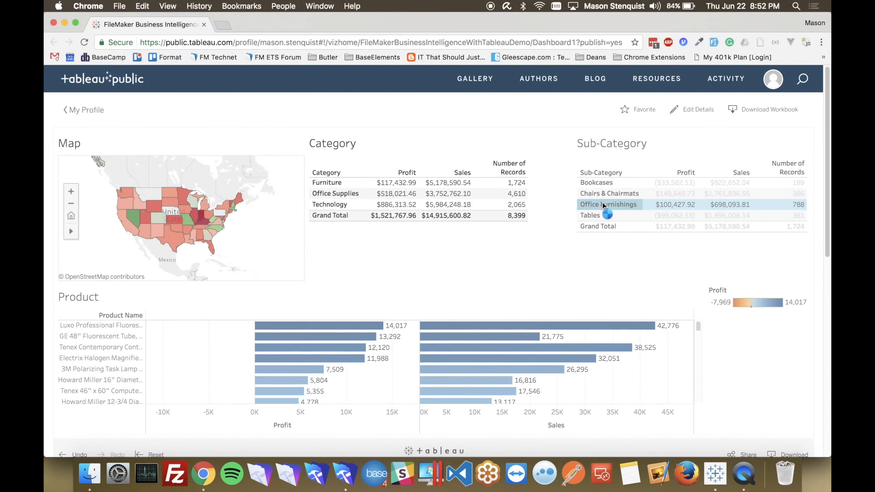
{"action": "left_click", "coordinate": [607, 268]}
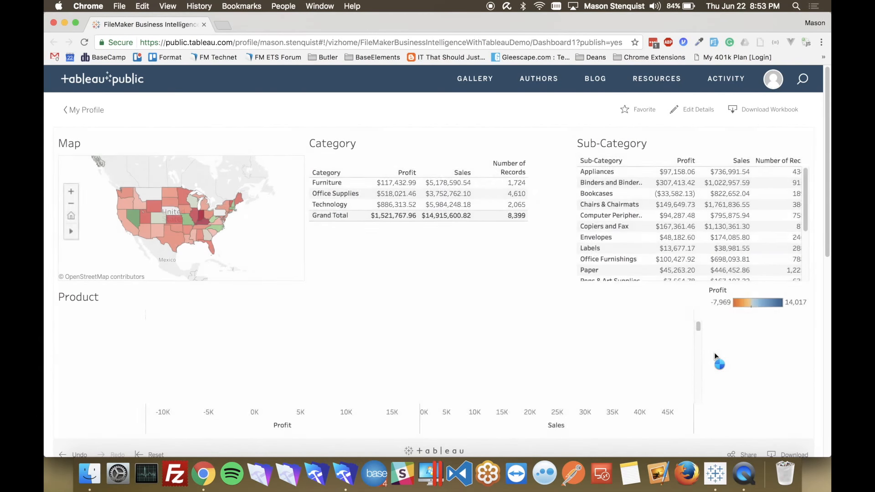
- Copy the dashboard's embed code from Share and bring FileMaker back to the front
{"action": "scroll", "coordinate": [714, 354], "scroll_direction": "down", "scroll_amount": 3}
{"action": "scroll", "coordinate": [715, 356], "scroll_direction": "down", "scroll_amount": 2}
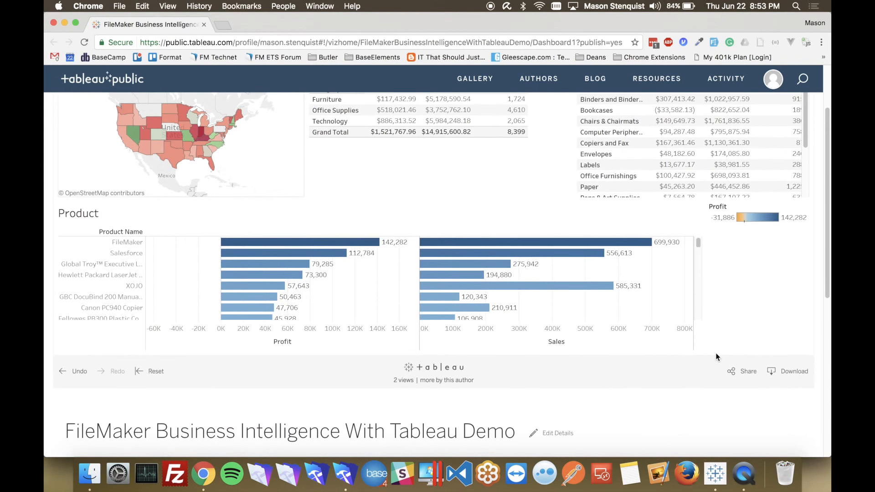
{"action": "left_click", "coordinate": [736, 372]}
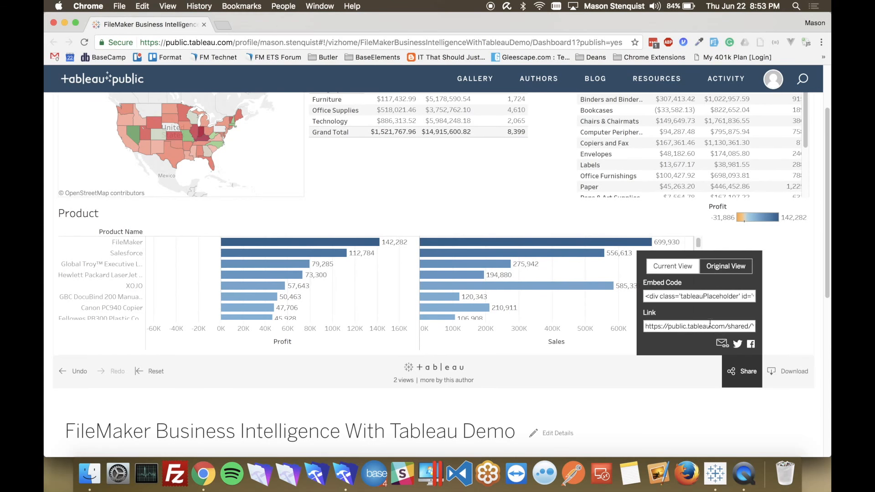
{"action": "left_click", "coordinate": [683, 296]}
{"action": "key", "text": "super+c"}
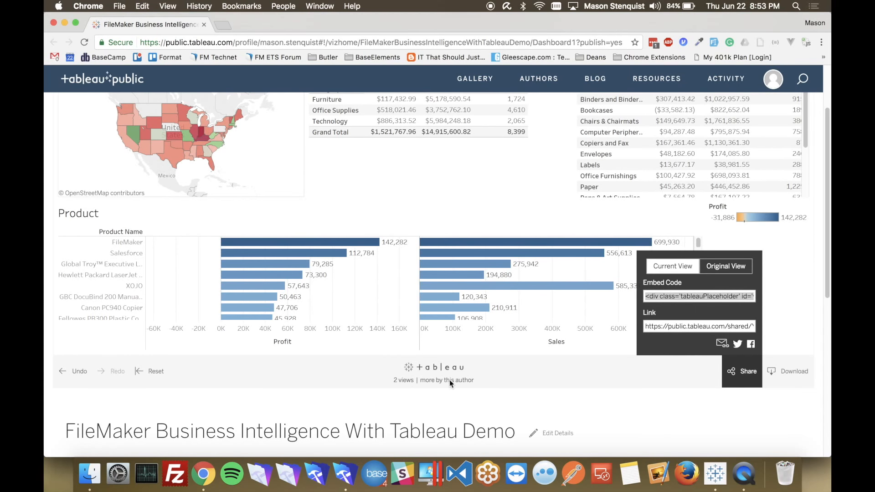
{"action": "left_click", "coordinate": [345, 474]}
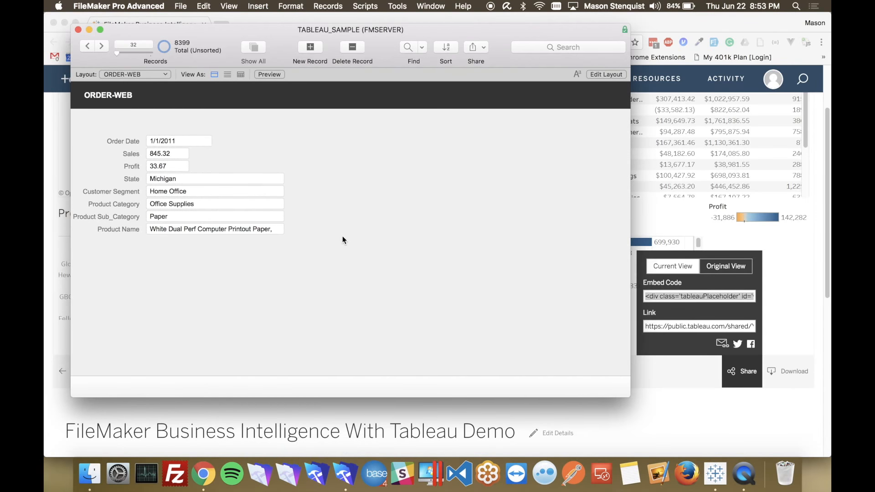
- In Layout mode on the Dashboard layout, open the web viewer's web address calculation
{"action": "key", "text": "super+l"}
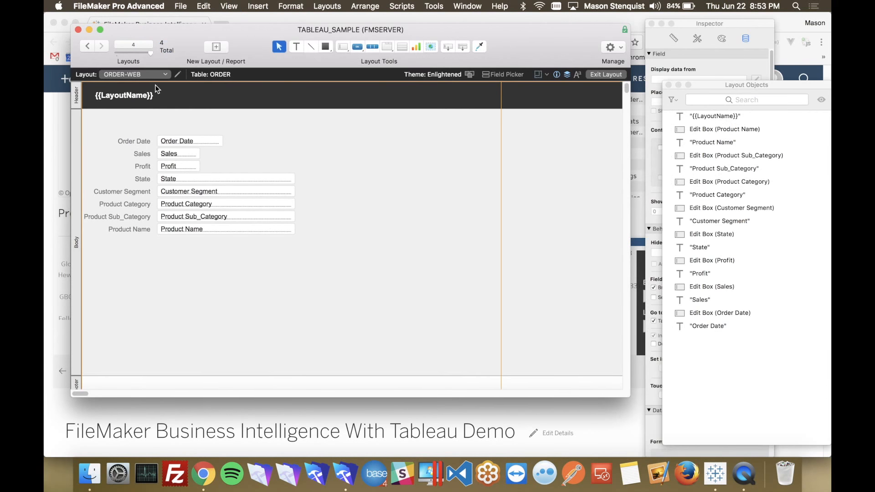
{"action": "left_click", "coordinate": [144, 76]}
{"action": "left_click", "coordinate": [143, 92]}
{"action": "double_click", "coordinate": [338, 250]}
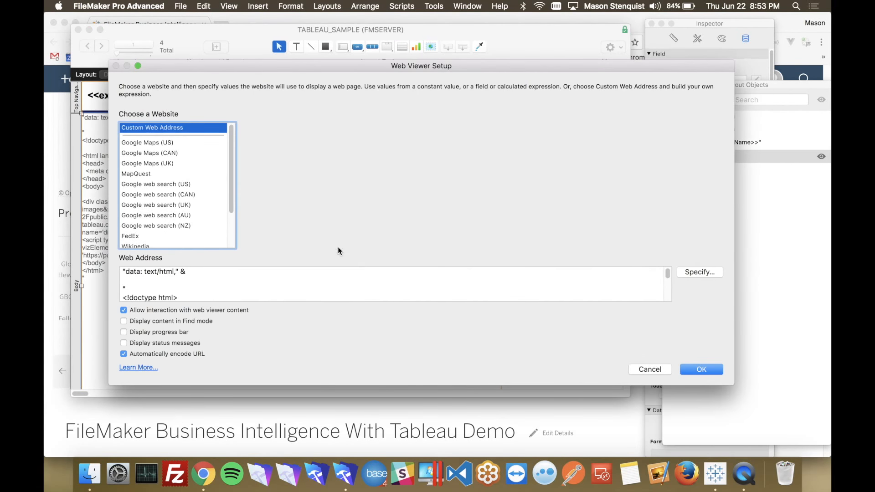
{"action": "left_click", "coordinate": [695, 271]}
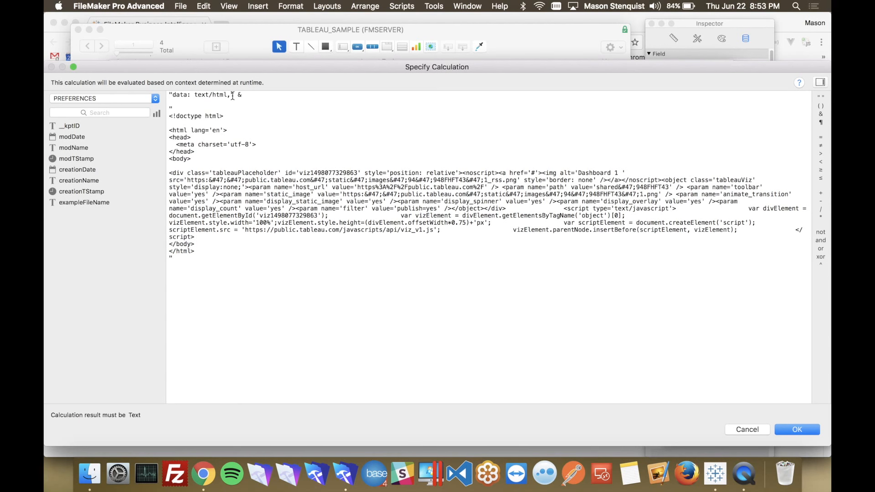
- Replace the old HTML after the "data: text/html," prefix with the pasted Tableau embed code
{"action": "left_click_drag", "start_coordinate": [235, 94], "coordinate": [170, 94]}
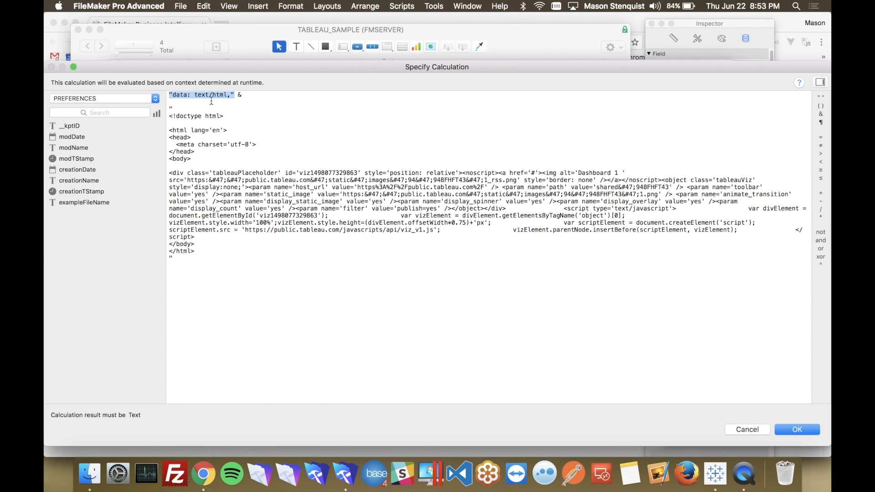
{"action": "left_click", "coordinate": [173, 108]}
{"action": "left_click_drag", "start_coordinate": [173, 108], "coordinate": [212, 253]}
{"action": "key", "text": "super+v"}
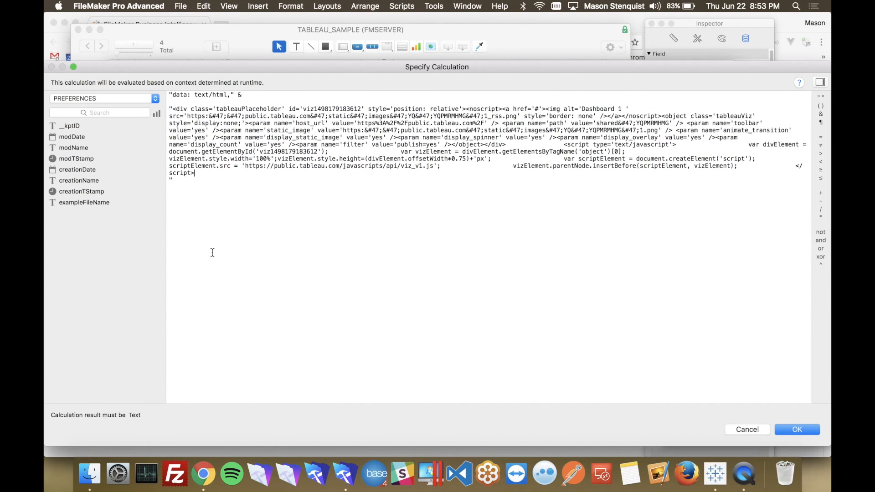
{"action": "left_click", "coordinate": [793, 430]}
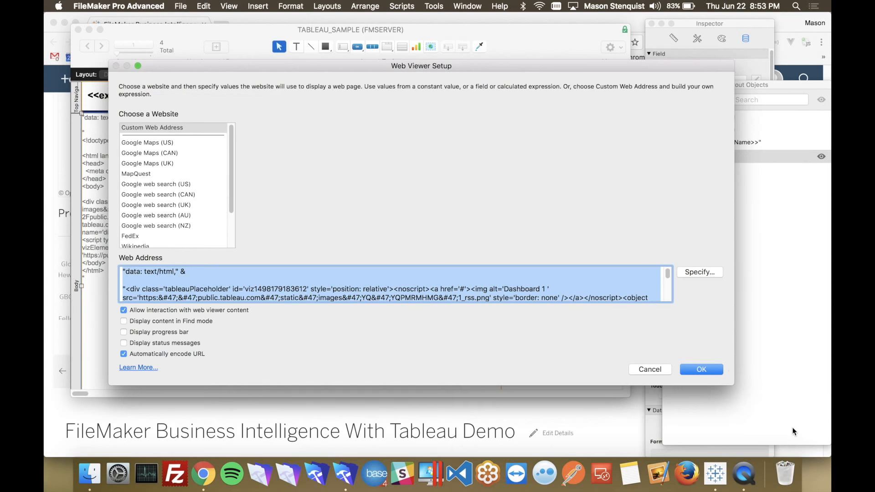
{"action": "left_click", "coordinate": [700, 370]}
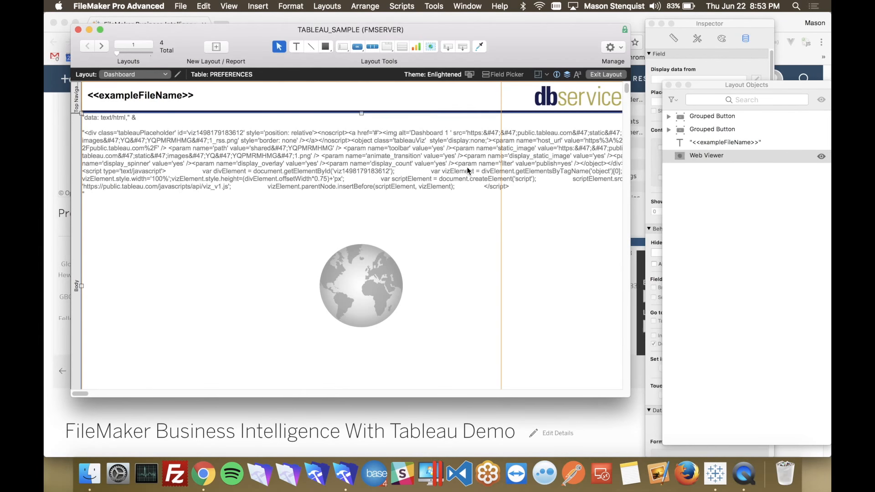
- Switch to Browse mode, resize the FileMaker window and hide the toolbar for the dashboard
{"action": "key", "text": "super+b"}
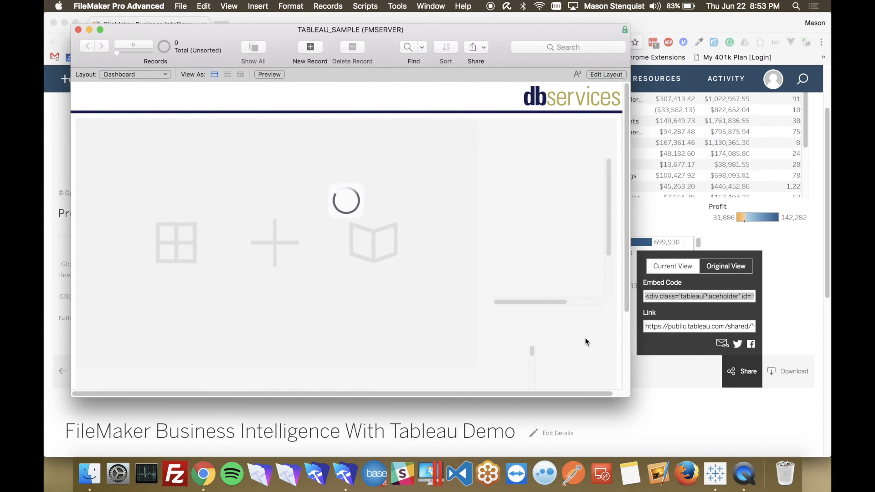
{"action": "left_click_drag", "start_coordinate": [629, 396], "coordinate": [778, 458]}
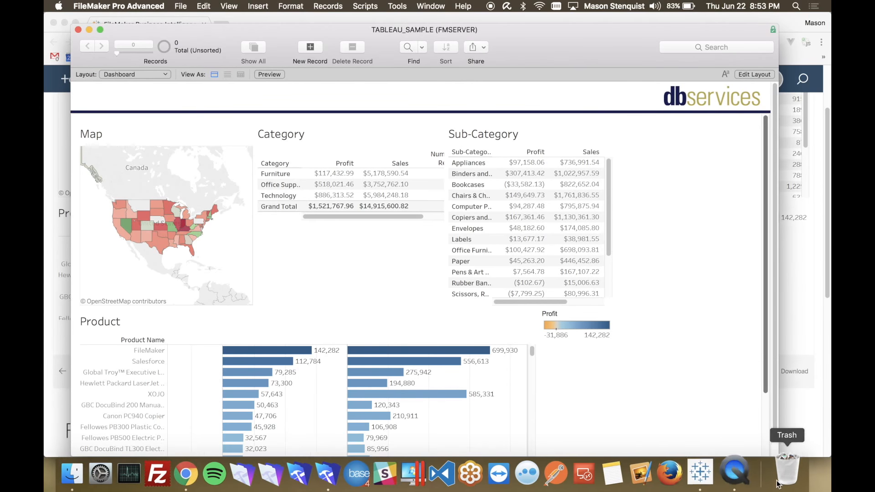
{"action": "left_click_drag", "start_coordinate": [778, 223], "coordinate": [799, 226]}
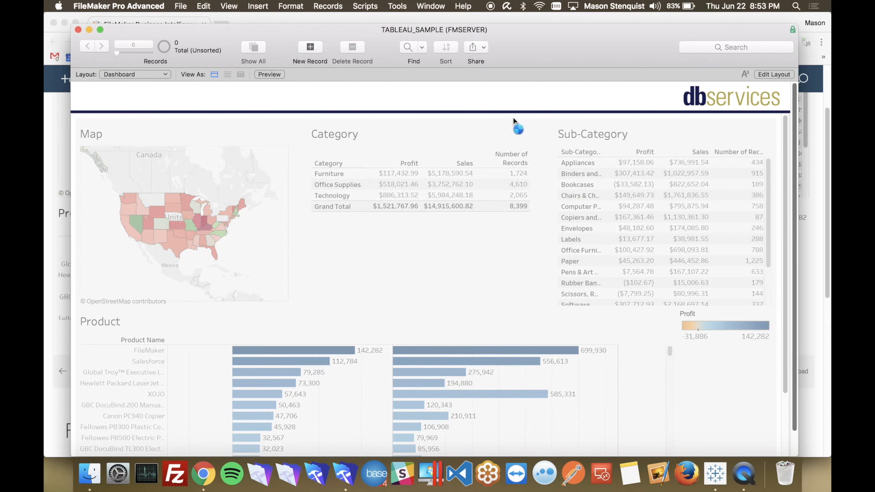
{"action": "key", "text": "super+alt+s"}
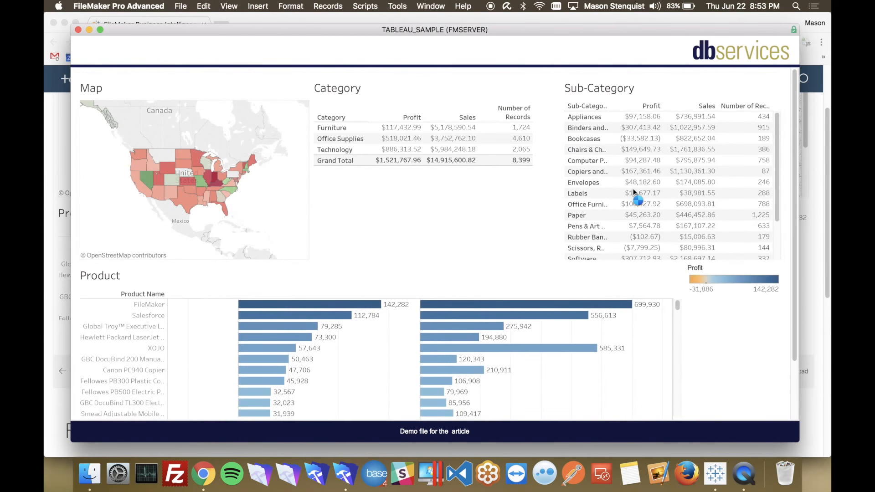
- Filter the embedded dashboard to Nevada, Technology and Software
{"action": "mouse_move", "coordinate": [633, 192]}
{"action": "scroll", "coordinate": [357, 326], "scroll_direction": "down", "scroll_amount": 2}
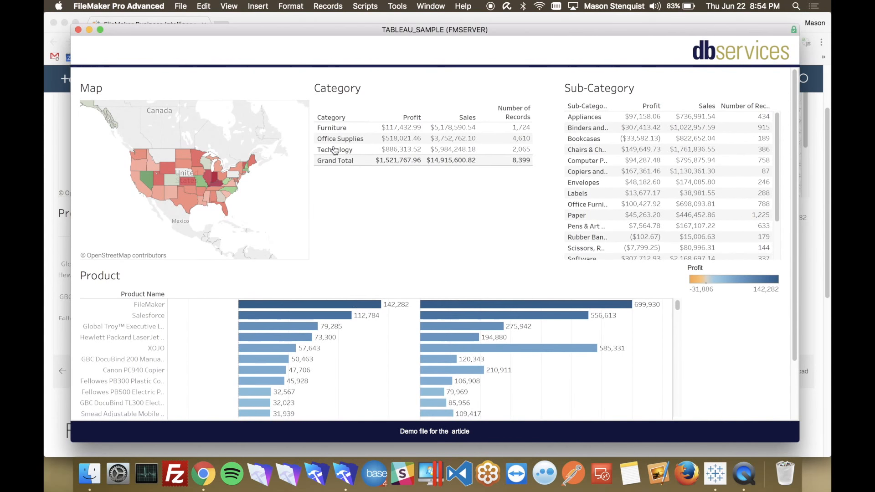
{"action": "left_click", "coordinate": [152, 180]}
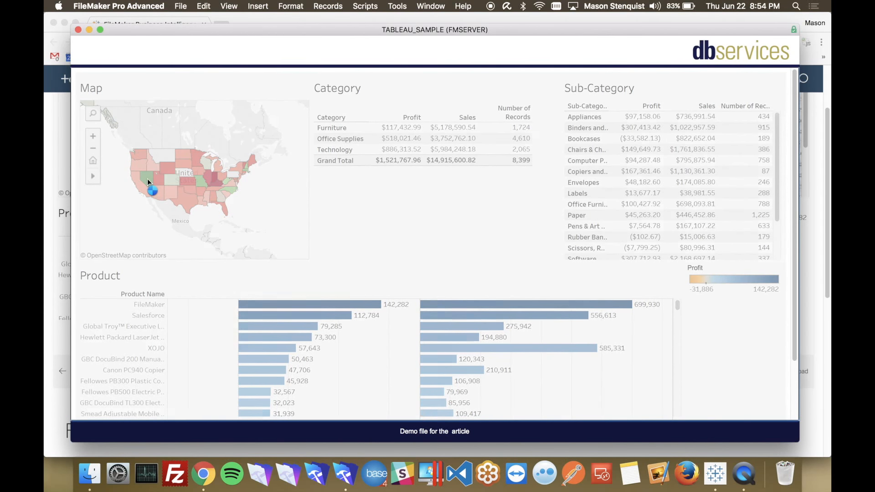
{"action": "left_click", "coordinate": [341, 150]}
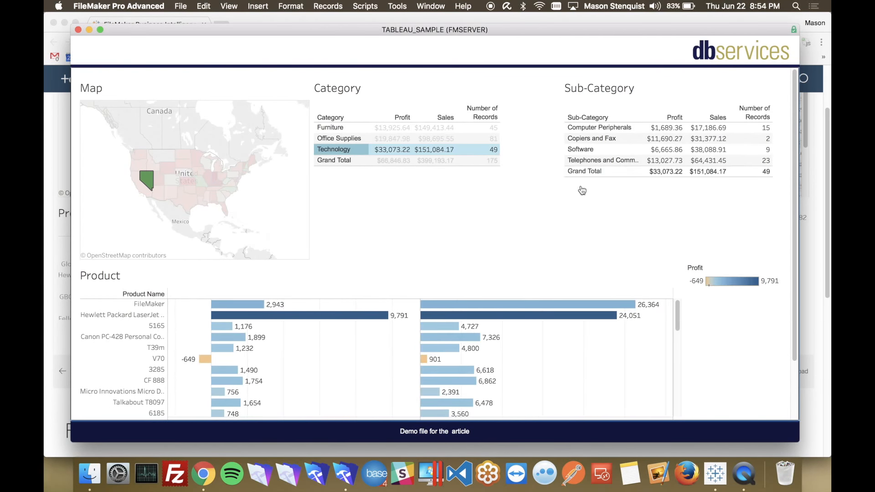
{"action": "left_click", "coordinate": [587, 149]}
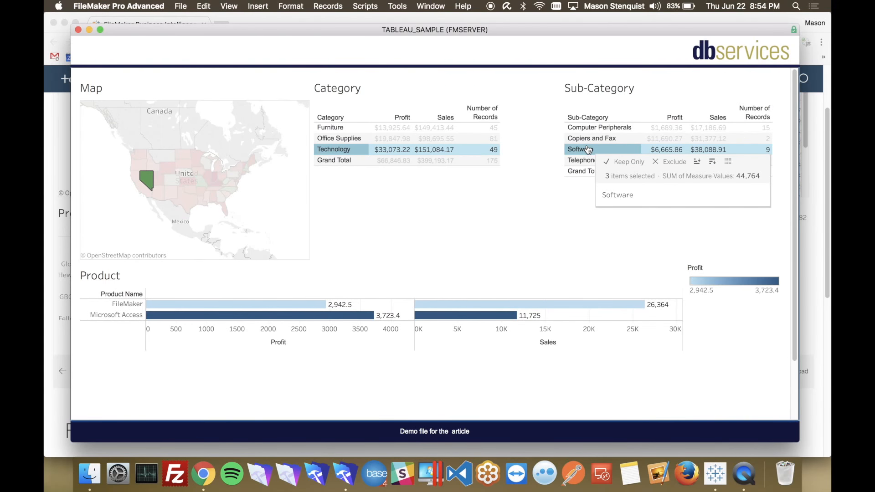